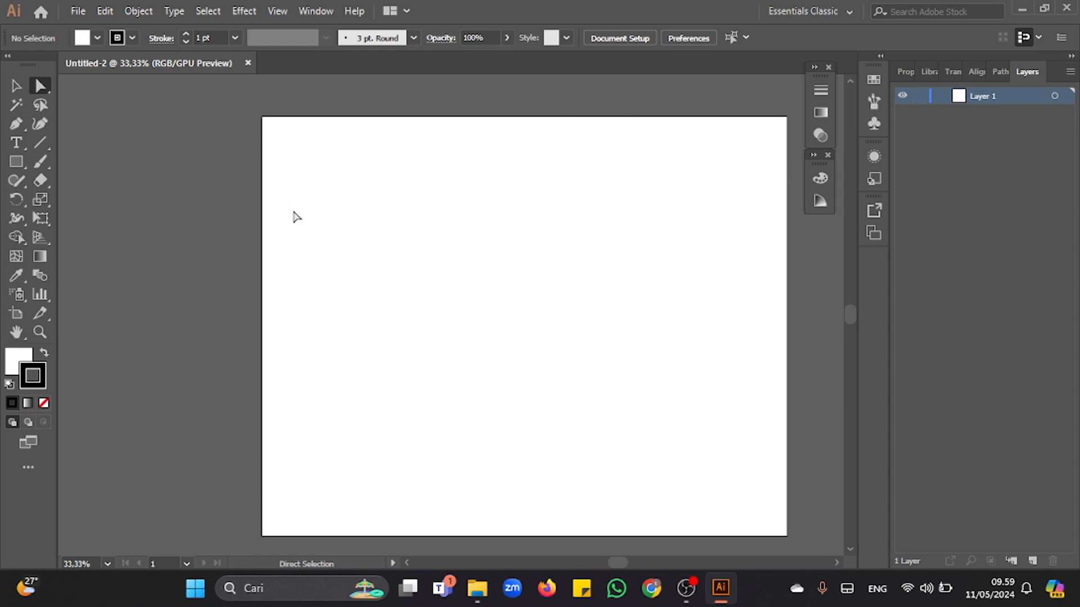
# - Draw a square in the upper-left area of the artboard and move it slightly to the right
pyautogui.click(16, 163)
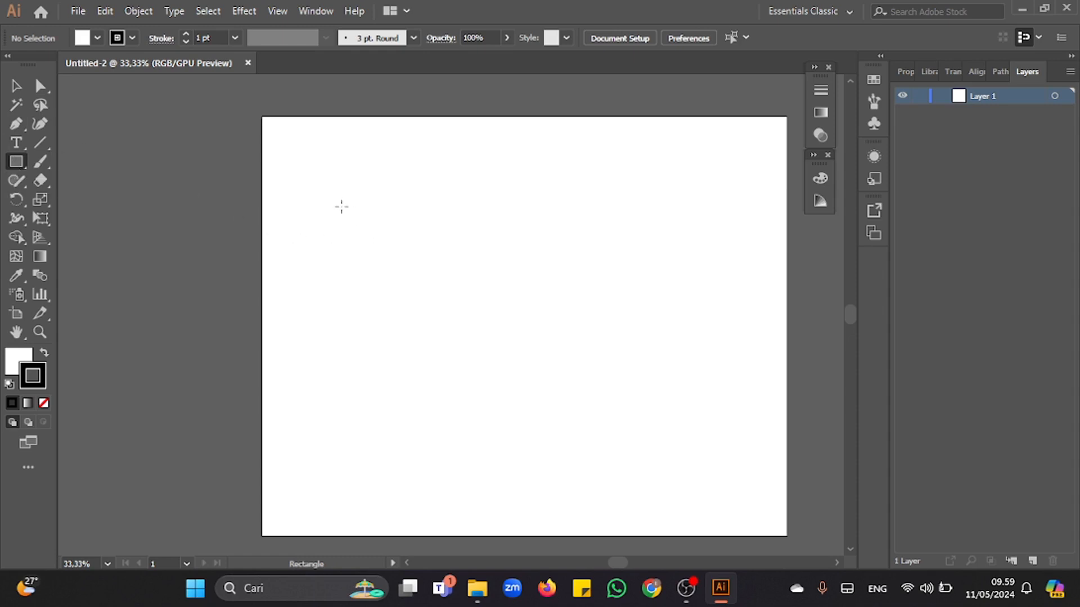
pyautogui.moveTo(325, 199); pyautogui.dragTo(423, 298)
pyautogui.press('v')
pyautogui.moveTo(384, 225); pyautogui.dragTo(434, 224)
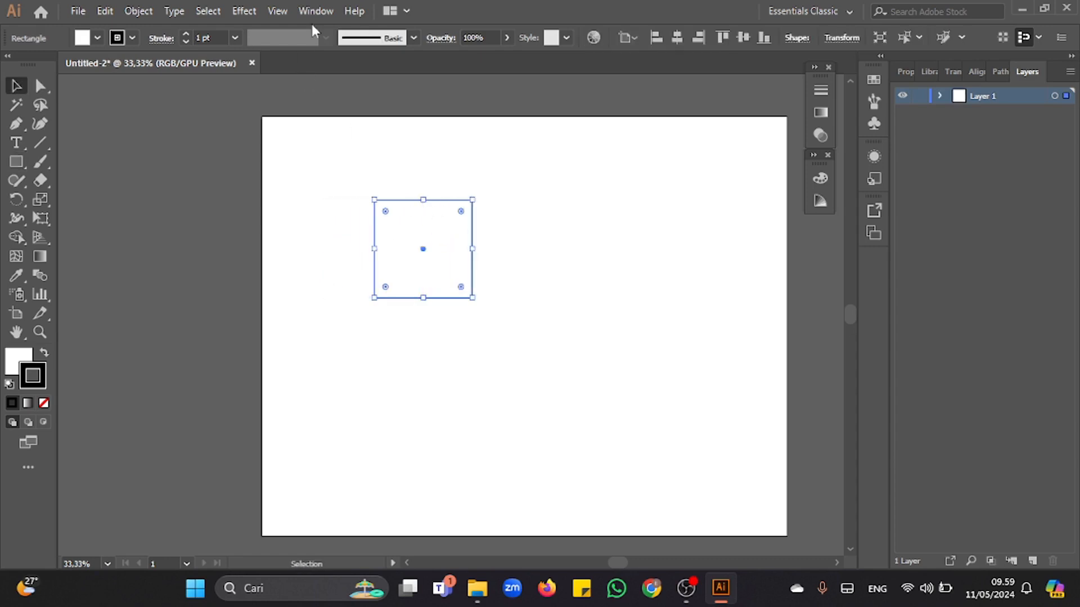
# - Start a 3D Extrude & Bevel effect on the square with the preview on and the artwork uncovered
pyautogui.click(257, 10)
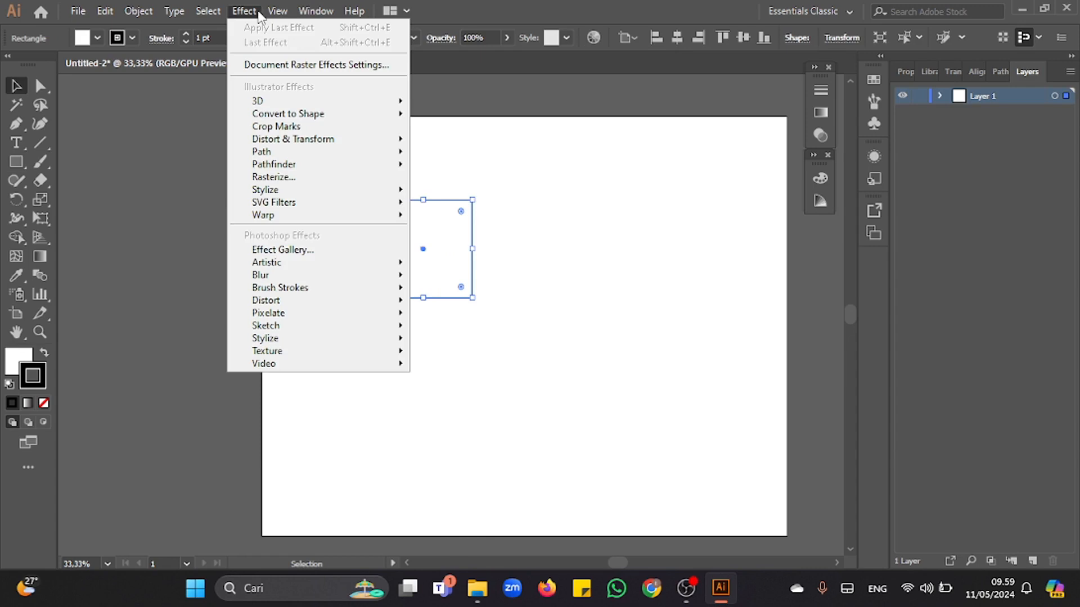
pyautogui.moveTo(294, 105)
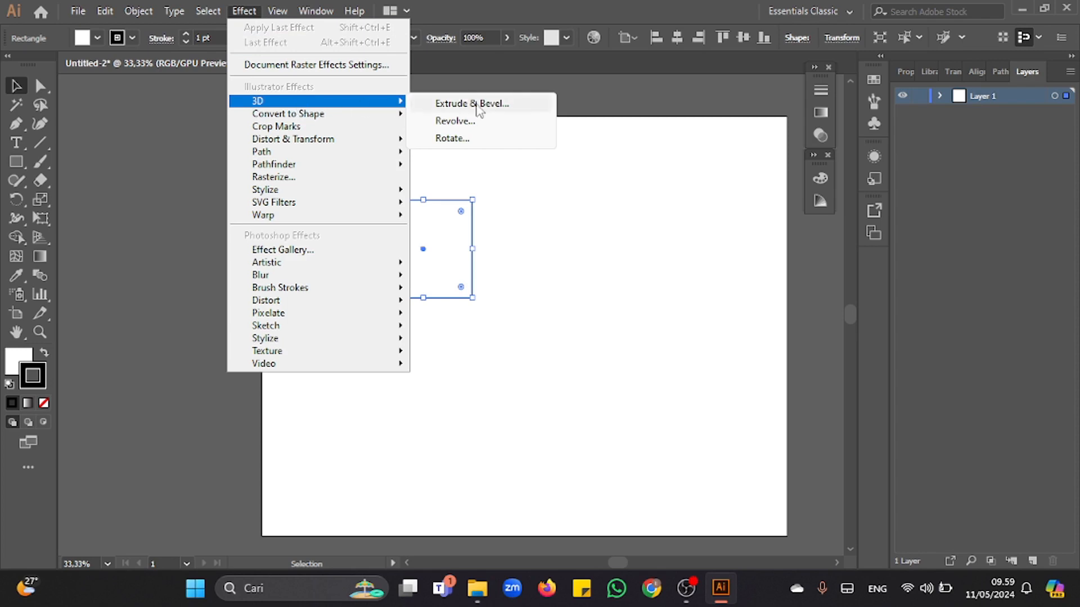
pyautogui.click(527, 108)
pyautogui.moveTo(514, 155); pyautogui.dragTo(661, 136)
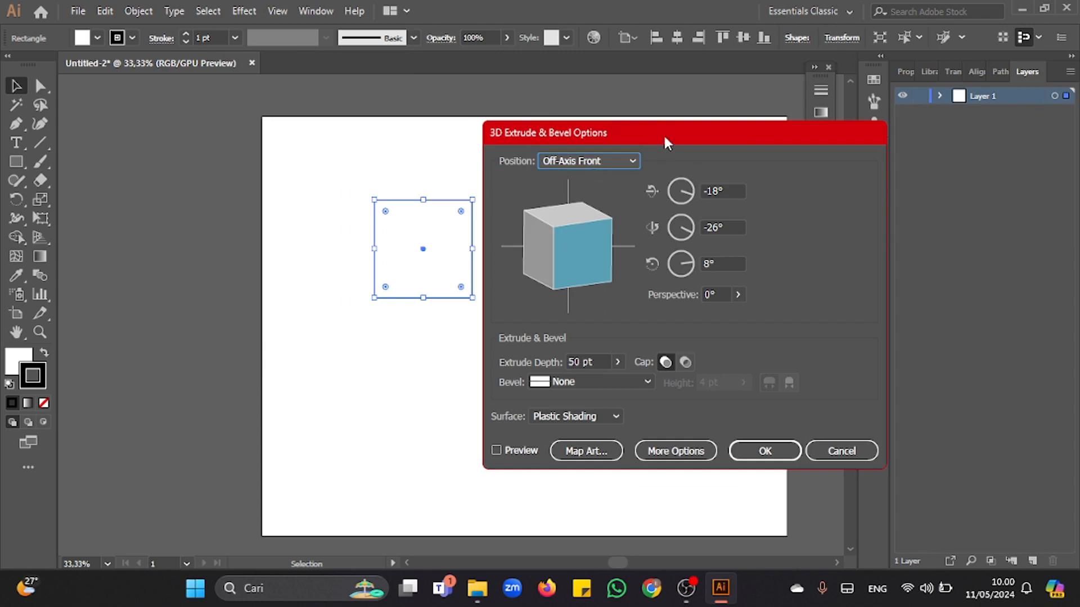
pyautogui.moveTo(663, 133); pyautogui.dragTo(689, 128)
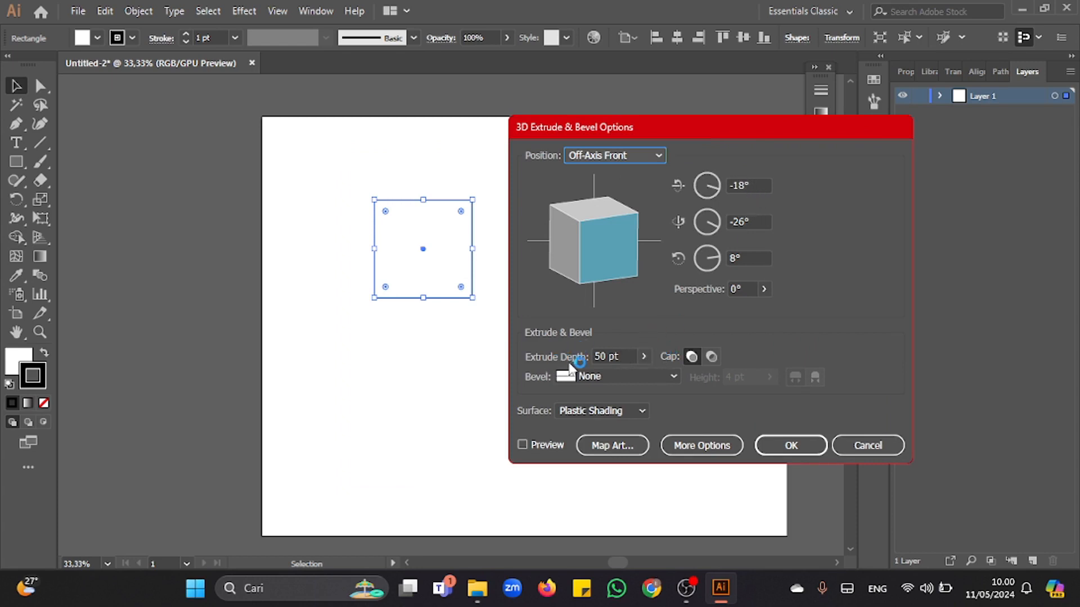
pyautogui.click(522, 445)
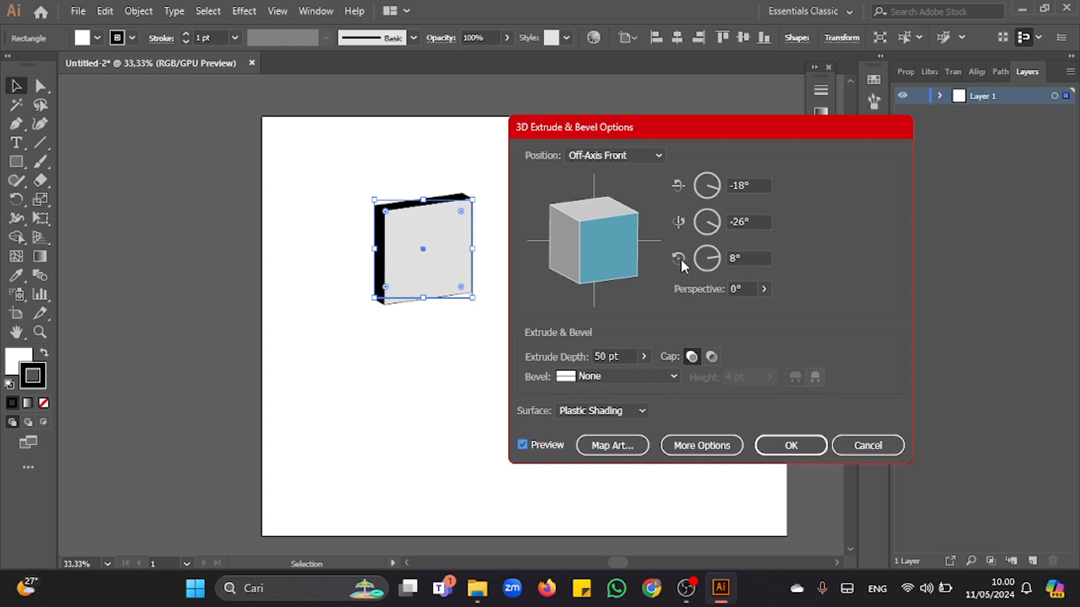
pyautogui.moveTo(678, 131); pyautogui.dragTo(694, 127)
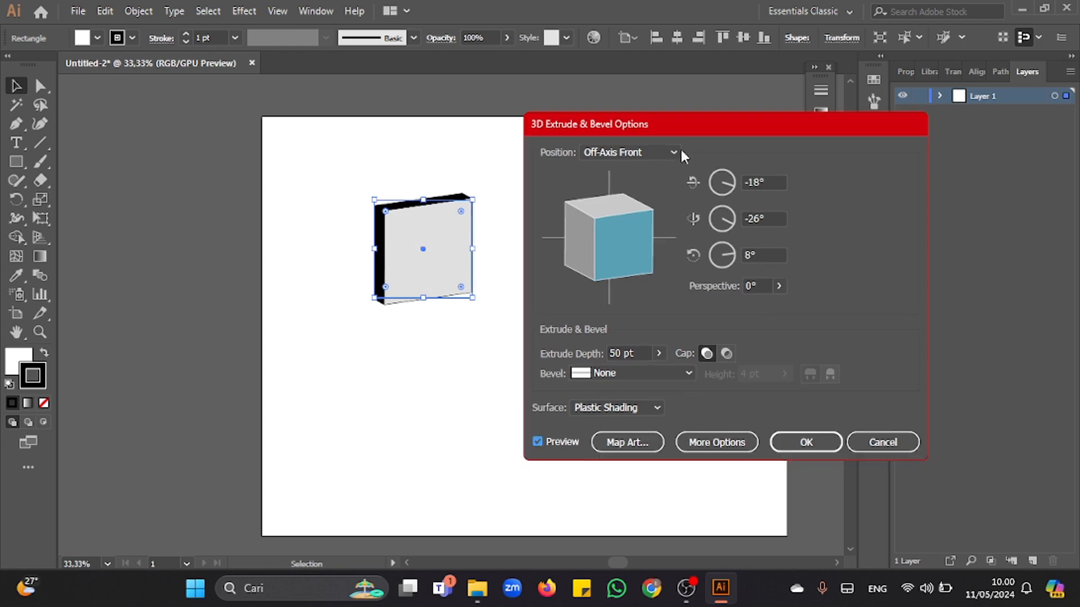
# - Set the extrusion's rotation to 75° about the X axis and -25° about the Y axis
pyautogui.click(765, 182)
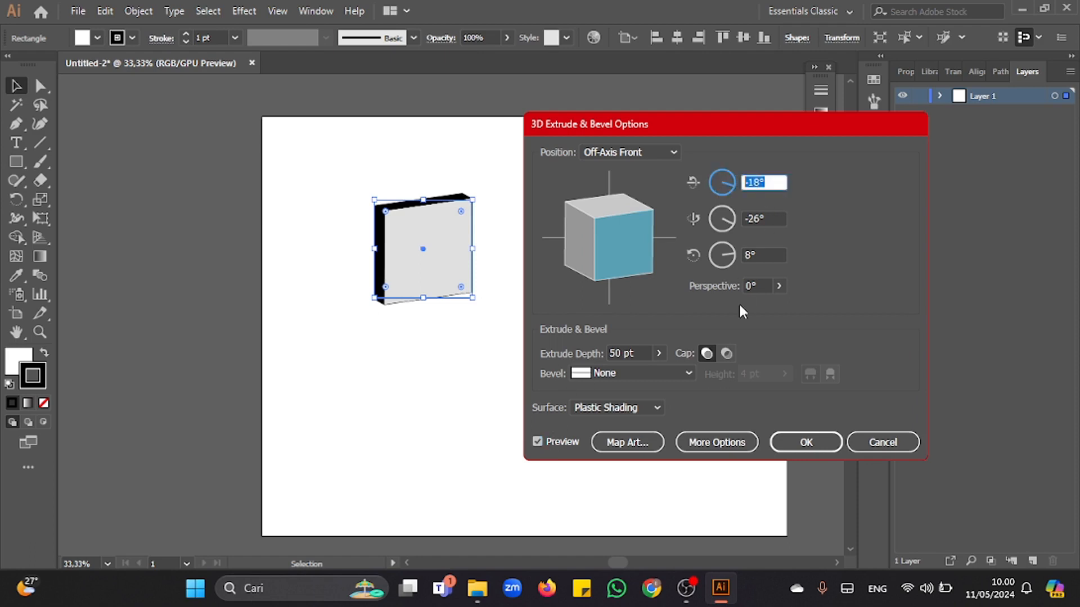
pyautogui.write('75')
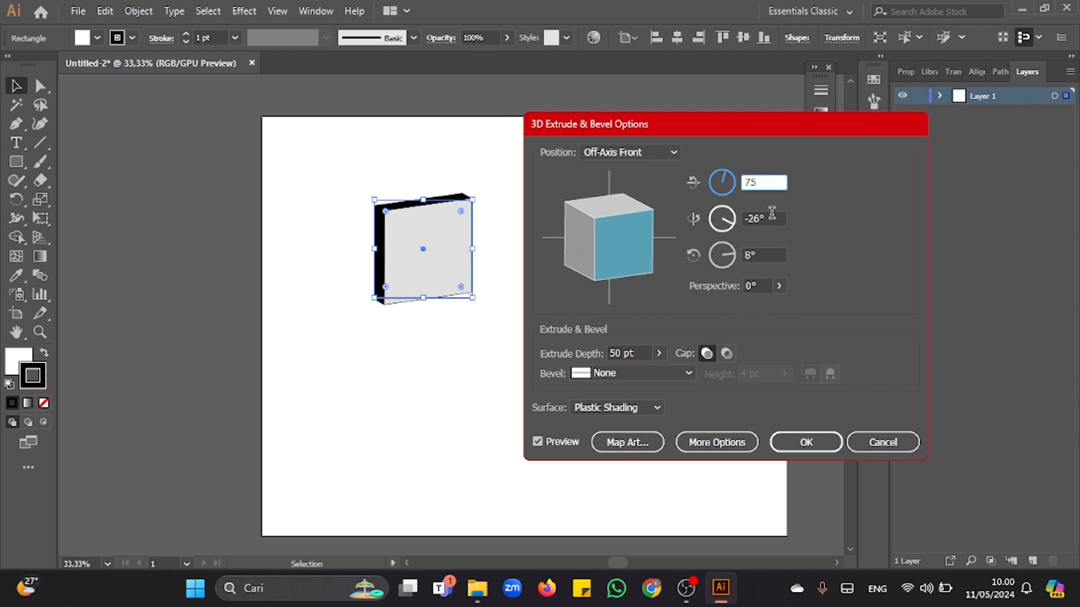
pyautogui.click(766, 218)
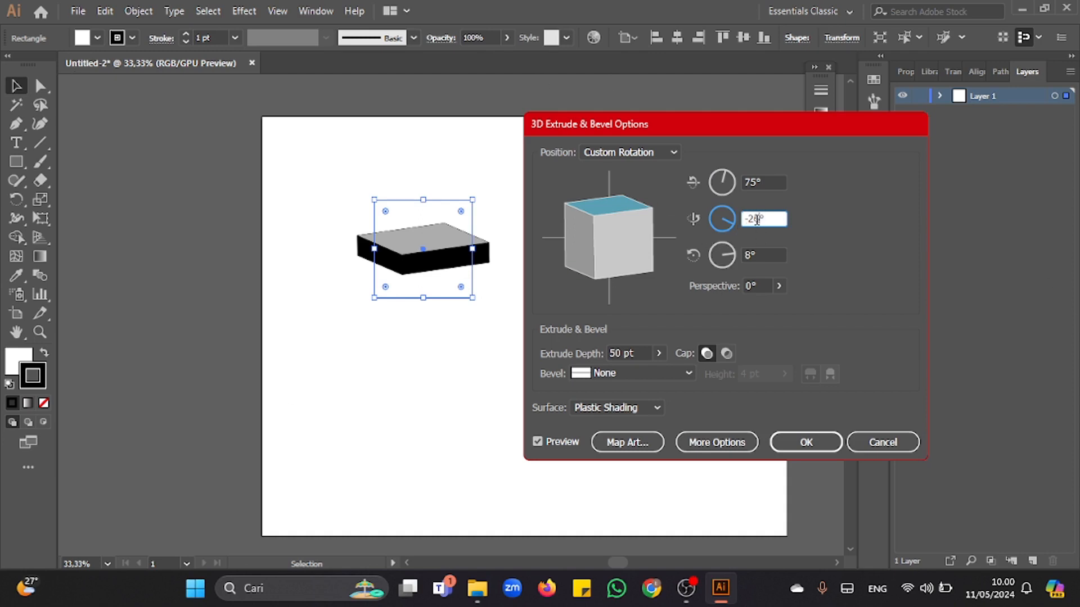
pyautogui.click(760, 254)
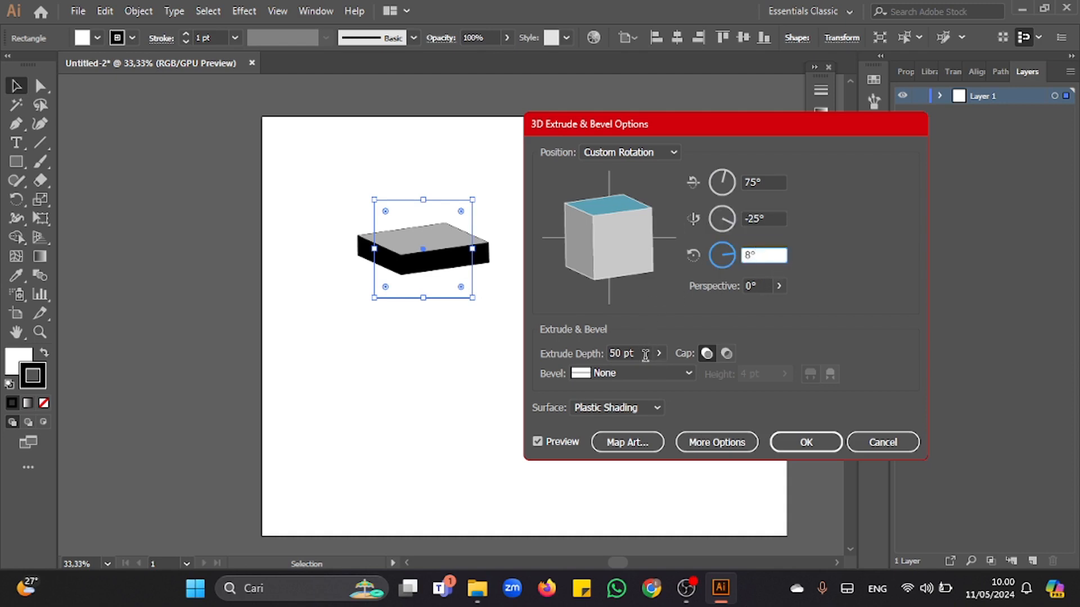
# - Set the extrude depth to 25 pt and apply the 3D effect to the square
pyautogui.moveTo(644, 353); pyautogui.dragTo(594, 359)
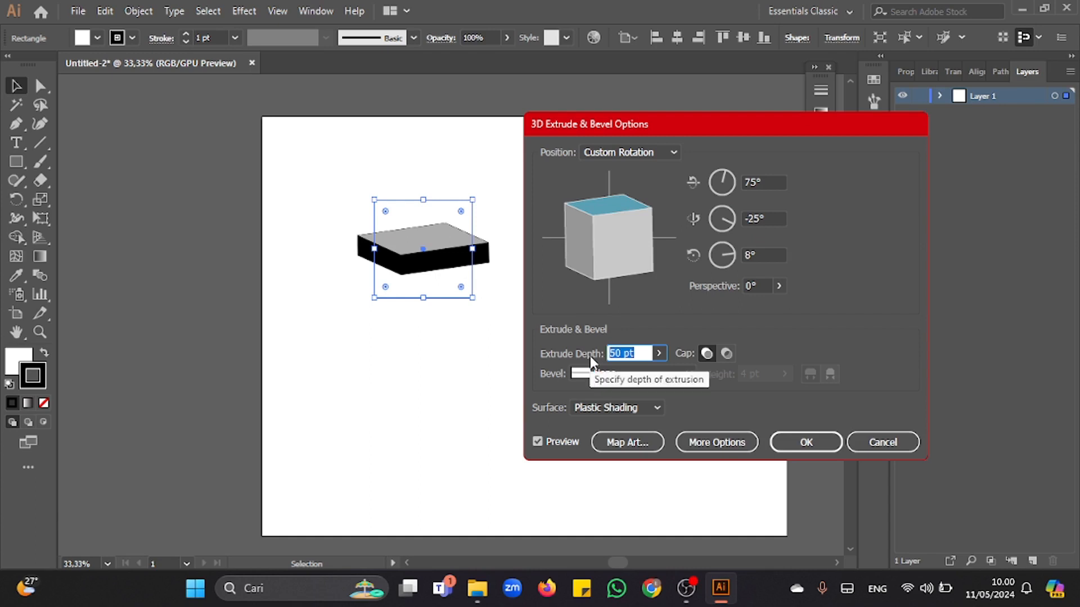
pyautogui.write('25')
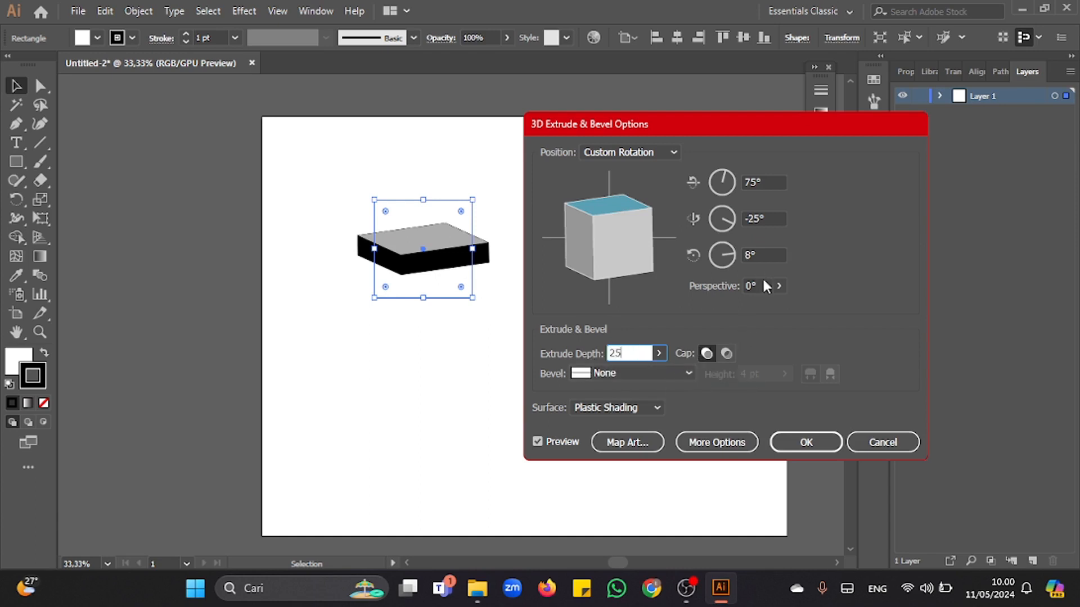
pyautogui.click(763, 255)
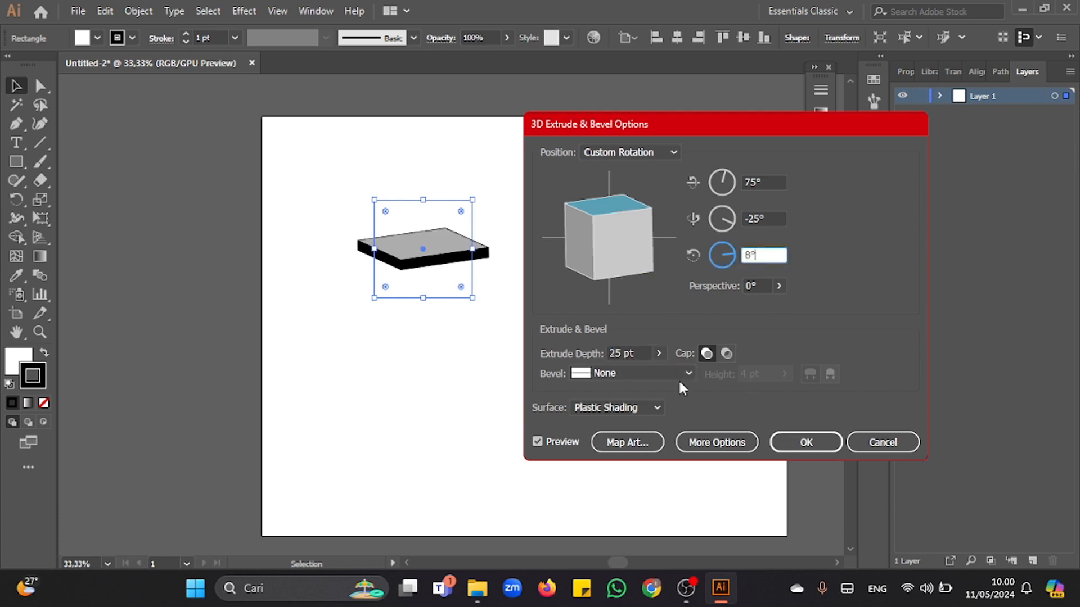
pyautogui.click(781, 444)
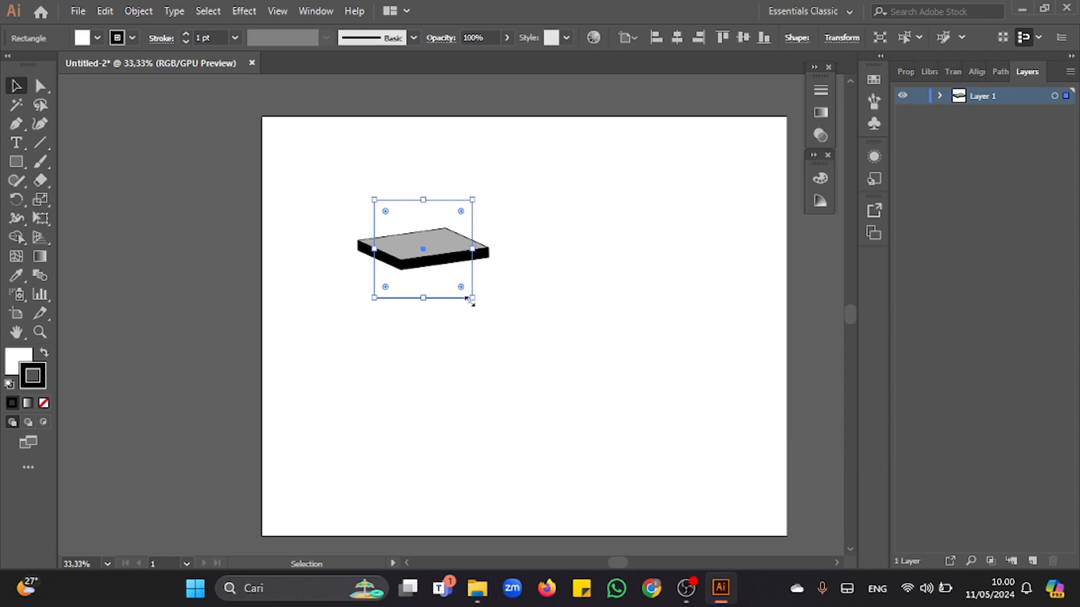
# - Enlarge the 3D slab, reposition it in the artboard's upper middle, and fill it with the blue-violet colour 7377FF
pyautogui.moveTo(472, 297); pyautogui.dragTo(541, 363)
pyautogui.moveTo(494, 292); pyautogui.dragTo(515, 244)
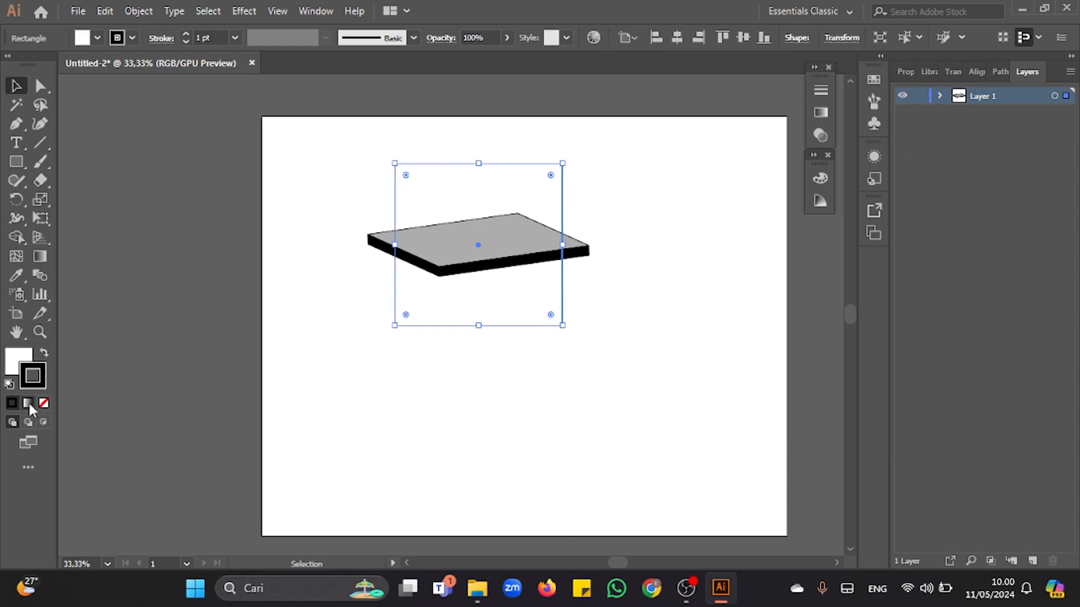
pyautogui.click(20, 360)
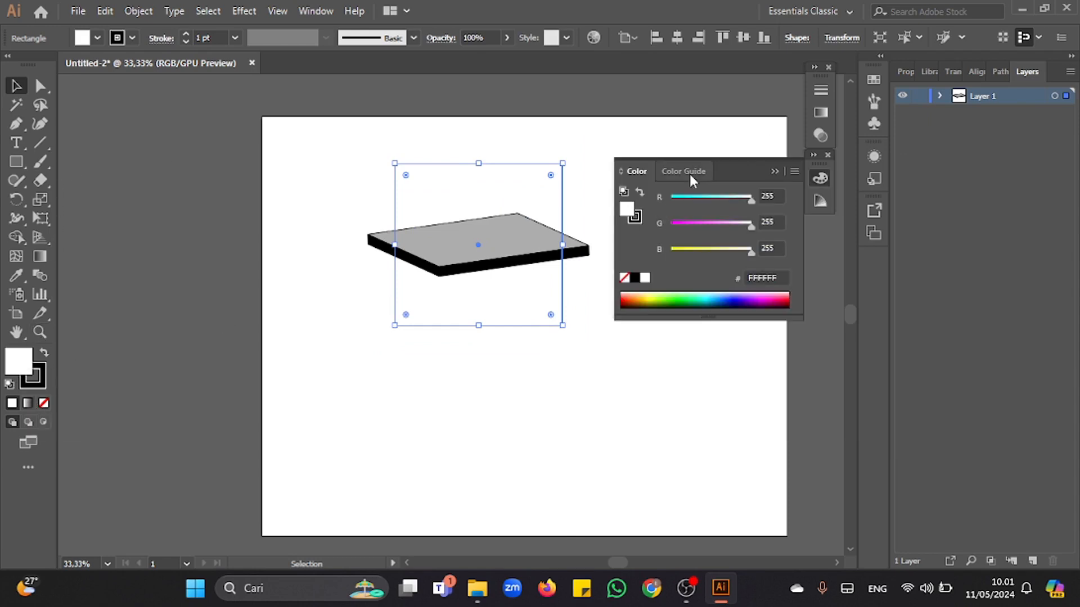
pyautogui.moveTo(728, 297)
pyautogui.mouseDown()
pyautogui.moveTo(782, 294)
pyautogui.moveTo(725, 289)
pyautogui.mouseUp()
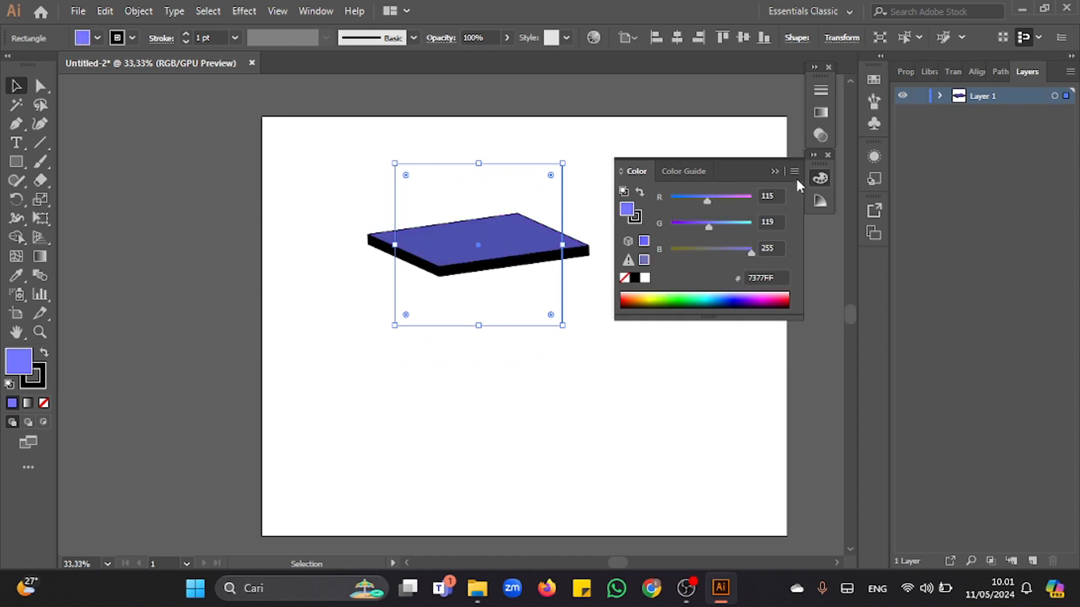
# - Remove the black stroke from the slab by setting it to None
pyautogui.click(45, 378)
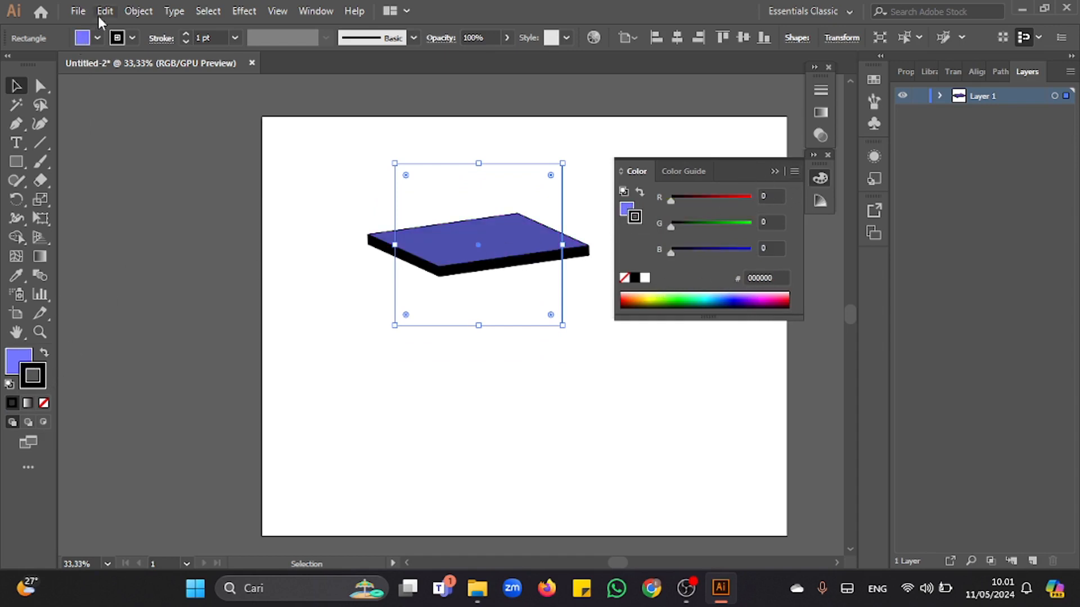
pyautogui.click(133, 38)
pyautogui.click(10, 66)
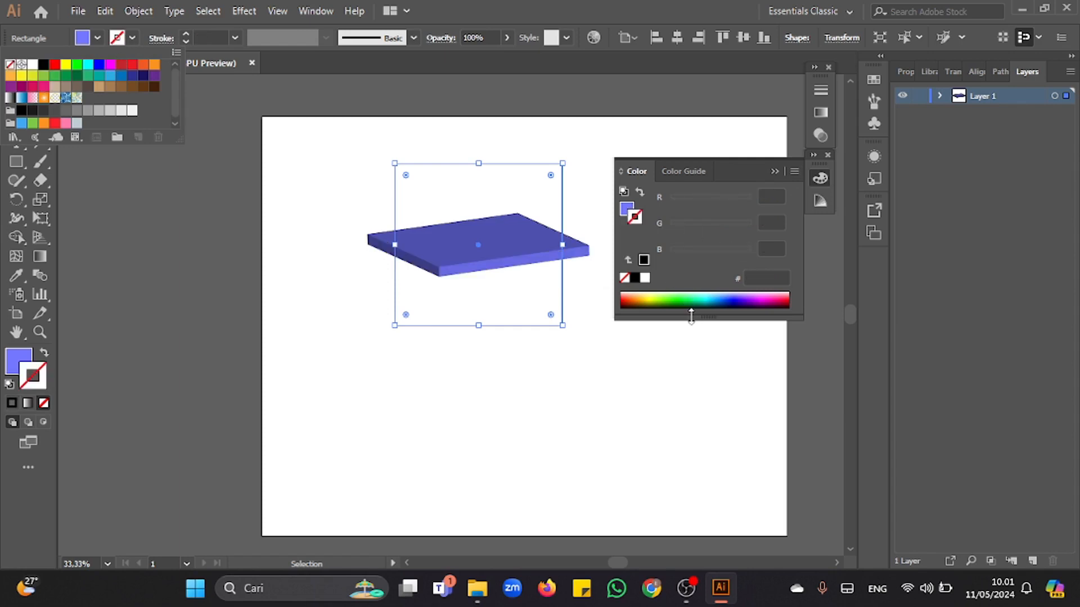
pyautogui.click(677, 353)
pyautogui.click(275, 145)
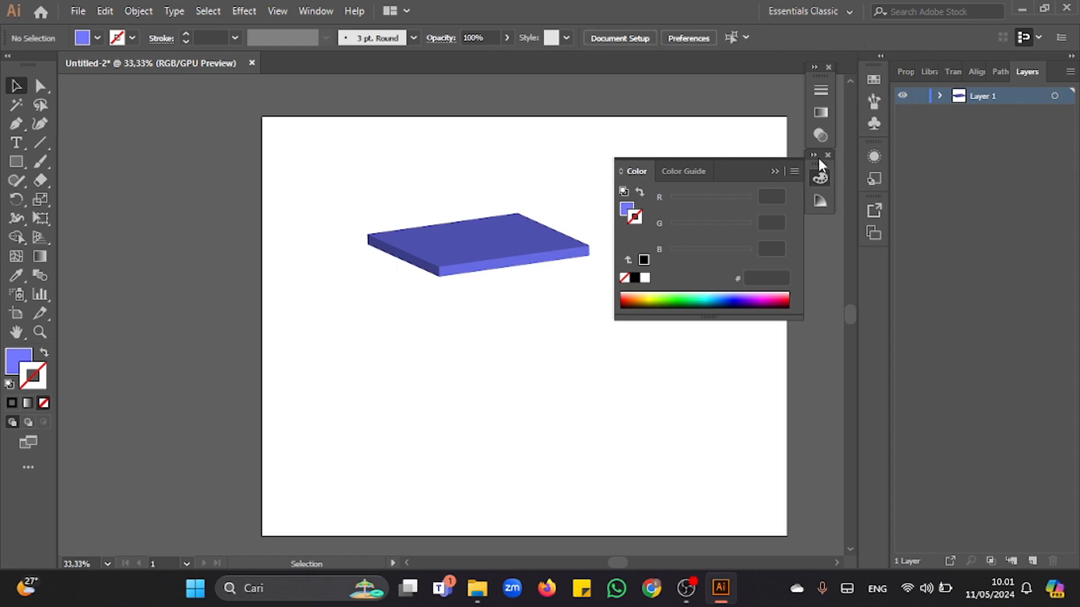
# - Duplicate the slab and place the copy directly below the original, partly overlapping it
pyautogui.click(509, 239)
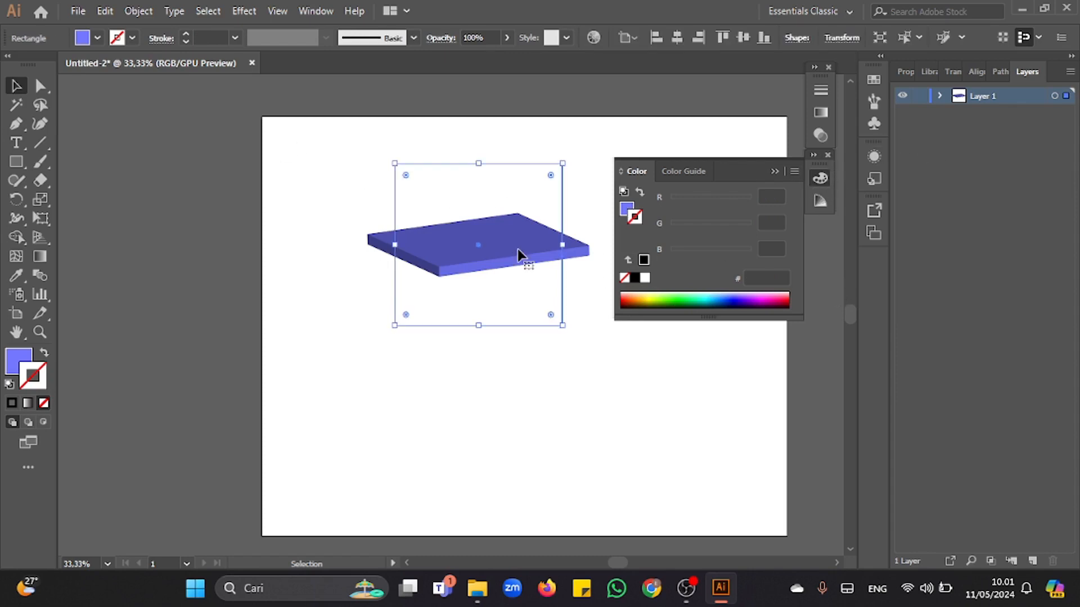
pyautogui.click(774, 171)
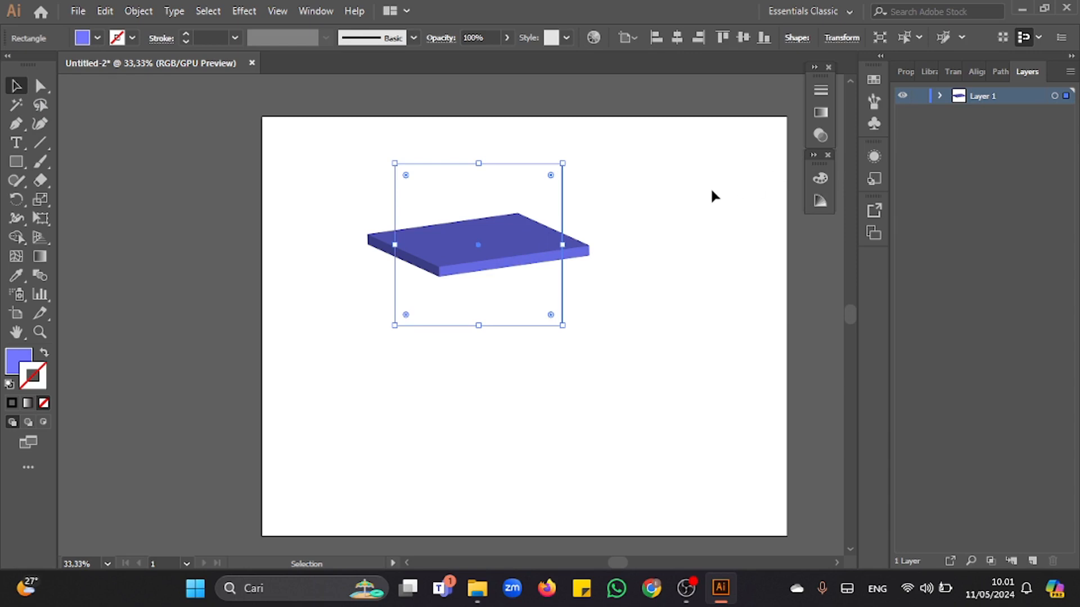
pyautogui.hotkey('ctrl', 'c')
pyautogui.hotkey('ctrl', 'v')
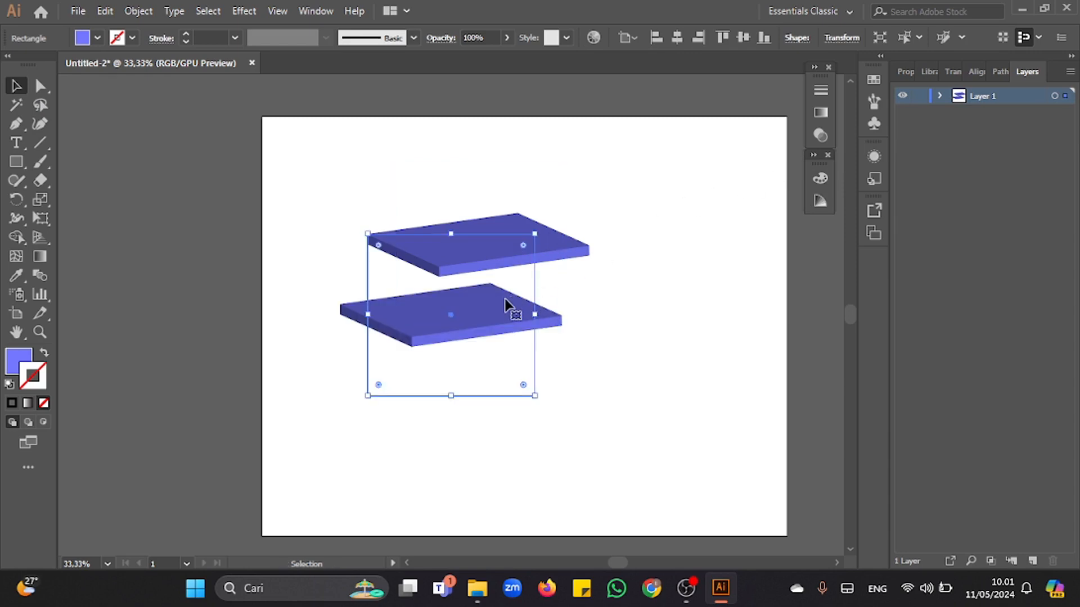
pyautogui.moveTo(505, 304); pyautogui.dragTo(531, 270)
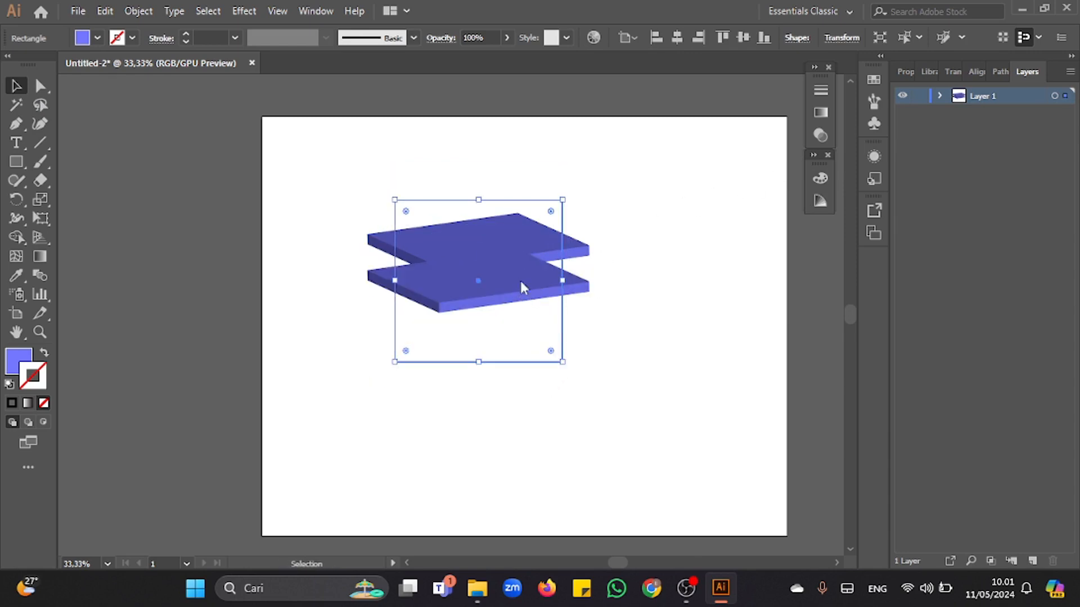
# - Send the copied slab to the back, behind the original
pyautogui.rightClick(521, 281)
pyautogui.moveTo(661, 488)
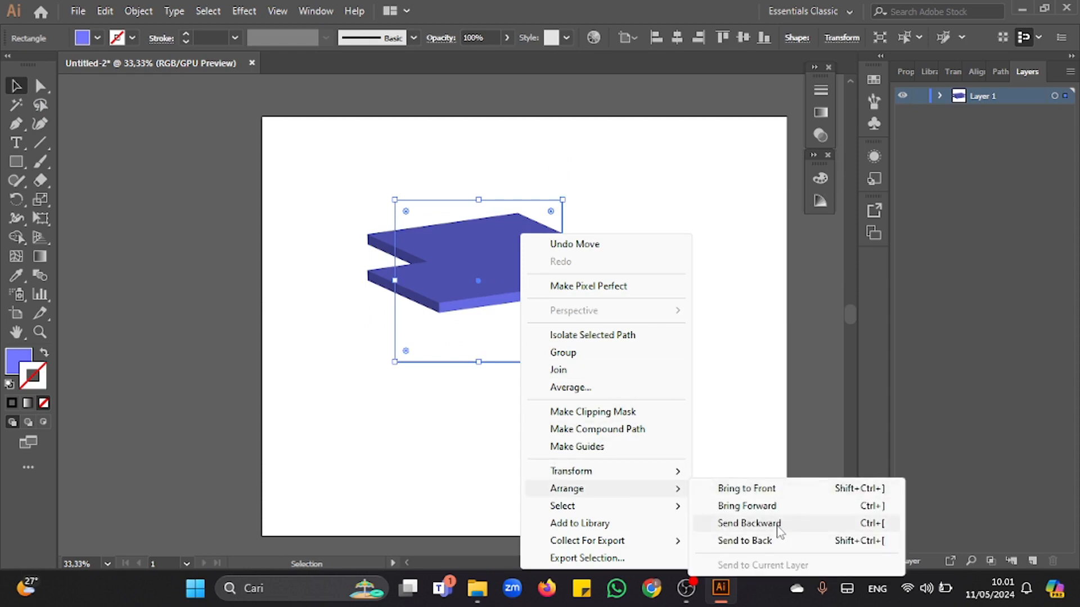
pyautogui.click(756, 538)
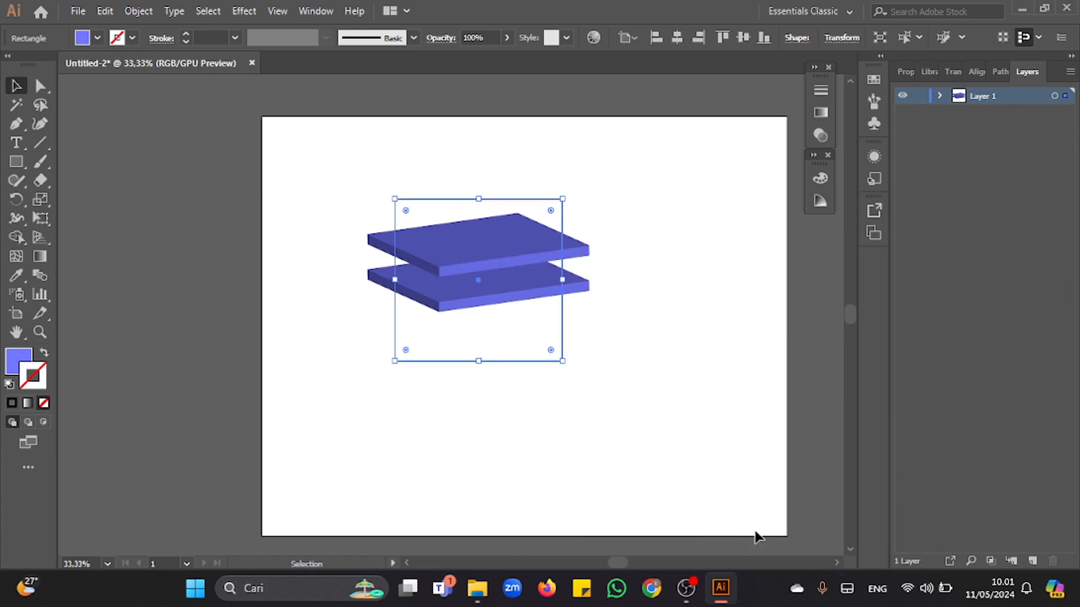
# - Lower the upper slab towards the copy and scale the copy's base square down to about 382 px
pyautogui.moveTo(547, 330); pyautogui.dragTo(581, 296)
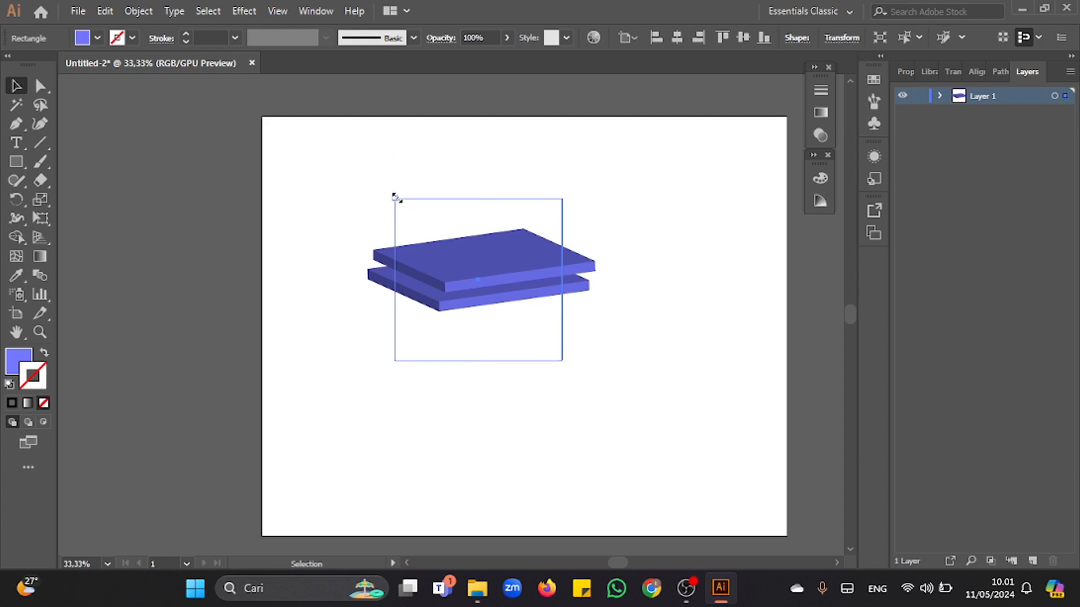
pyautogui.moveTo(395, 196); pyautogui.dragTo(405, 204)
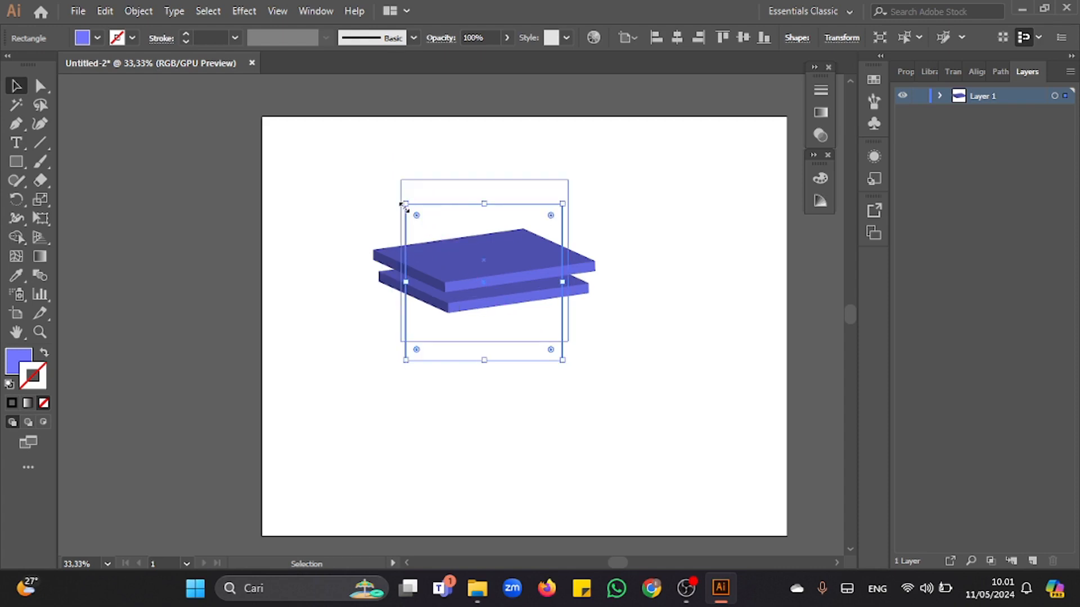
# - Nudge the smaller slab upward in small increments until it meets the underside of the upper slab
pyautogui.press('Up')
pyautogui.press('Up')
pyautogui.press('Up')
pyautogui.press('Up')
pyautogui.press('Up')
pyautogui.press('Up')
pyautogui.press('Up')
pyautogui.press('Up')
pyautogui.press('Up')
pyautogui.press('Up')
pyautogui.press('Up')
pyautogui.press('Up')
pyautogui.press('Up')
pyautogui.press('Up')
pyautogui.press('Up')
pyautogui.press('Up')
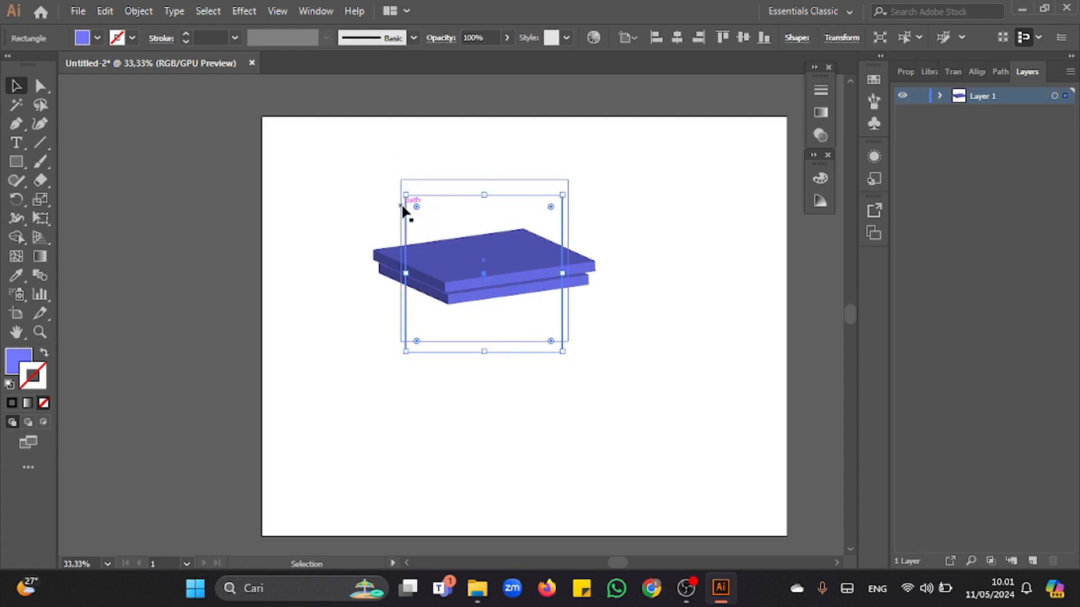
pyautogui.press('Up')
pyautogui.press('Up')
pyautogui.press('Up')
pyautogui.press('Up')
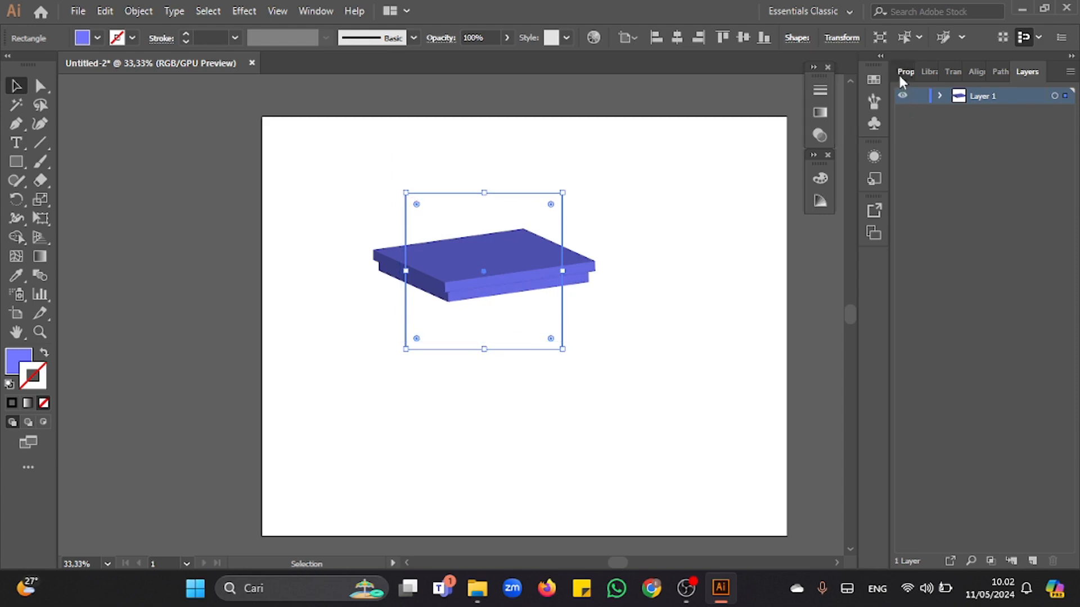
# - Set the lower slab's 3D extrude depth to 100 pt, with the effect's preview turned on
pyautogui.click(903, 72)
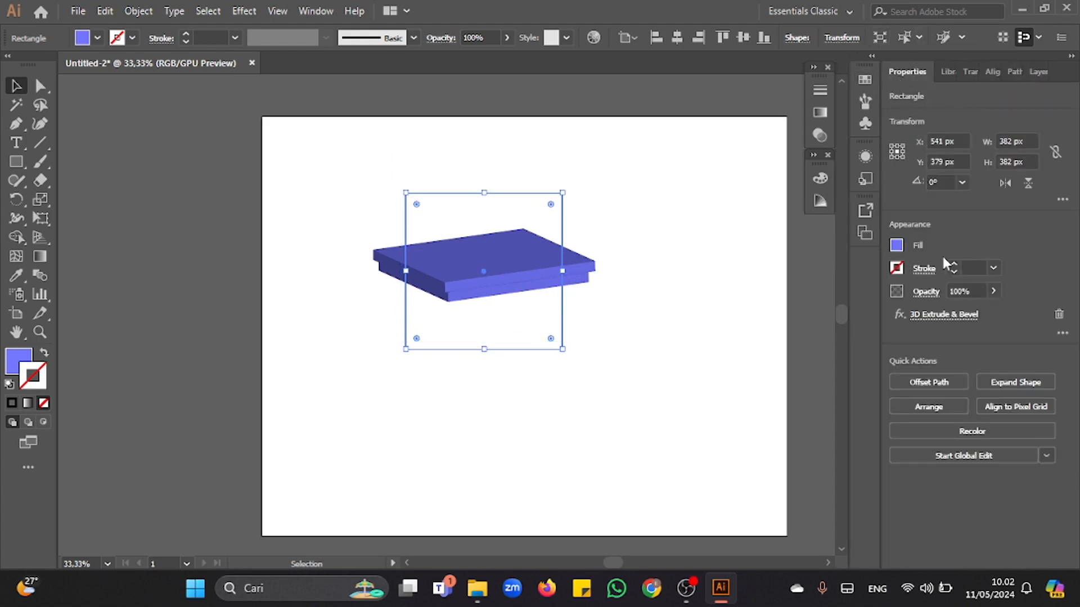
pyautogui.click(936, 313)
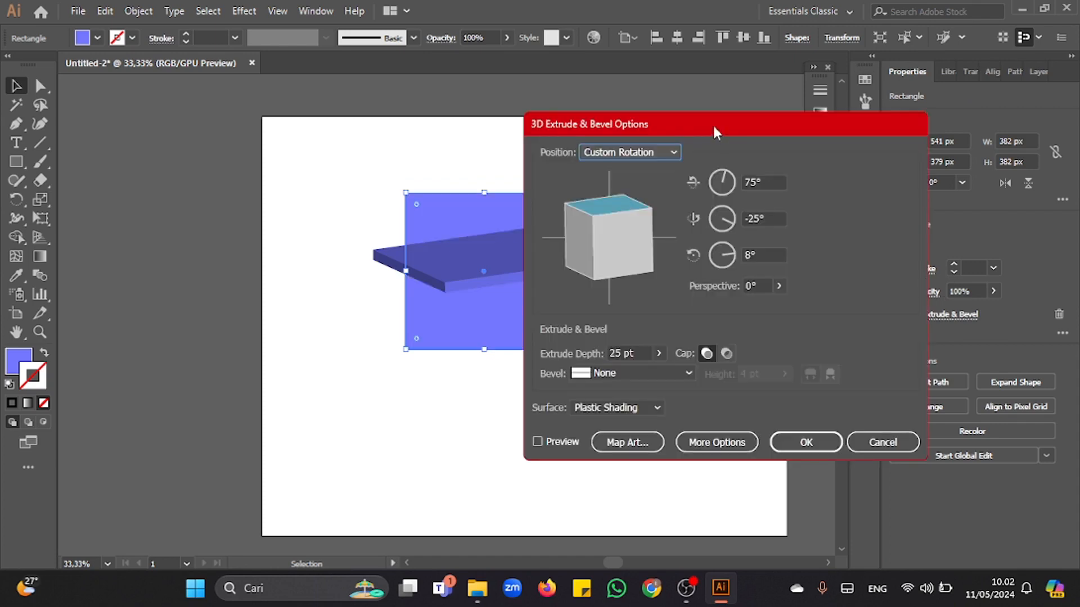
pyautogui.moveTo(713, 131); pyautogui.dragTo(817, 126)
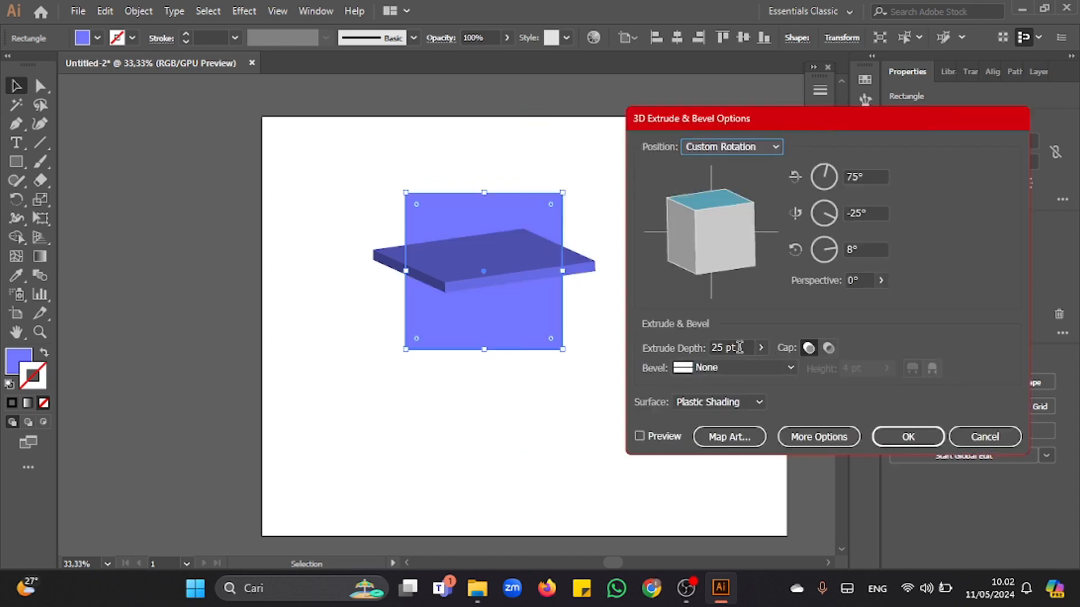
pyautogui.click(641, 437)
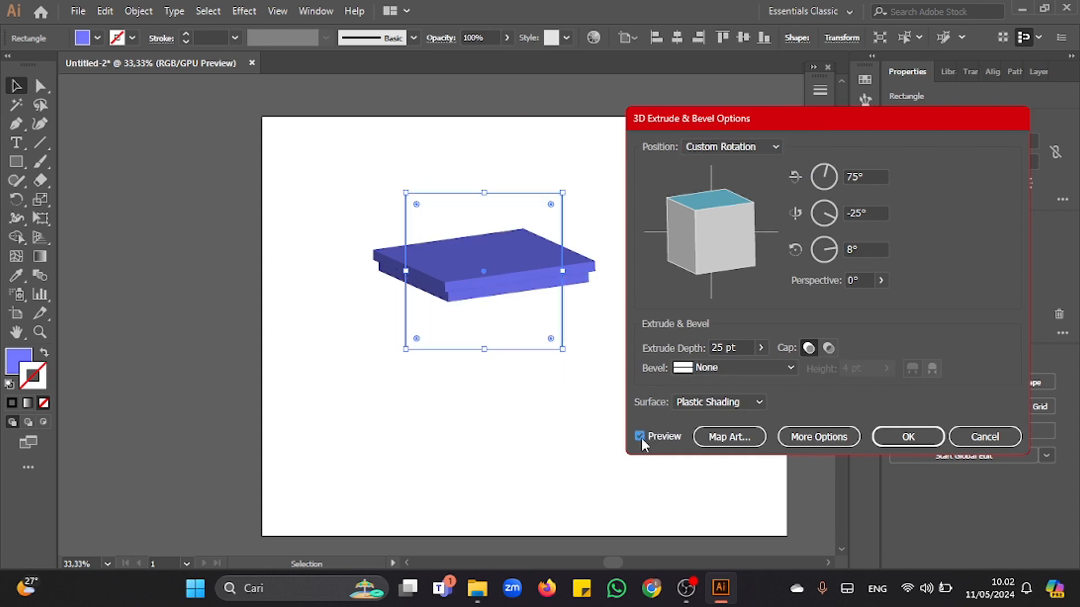
pyautogui.click(728, 348)
pyautogui.write('100')
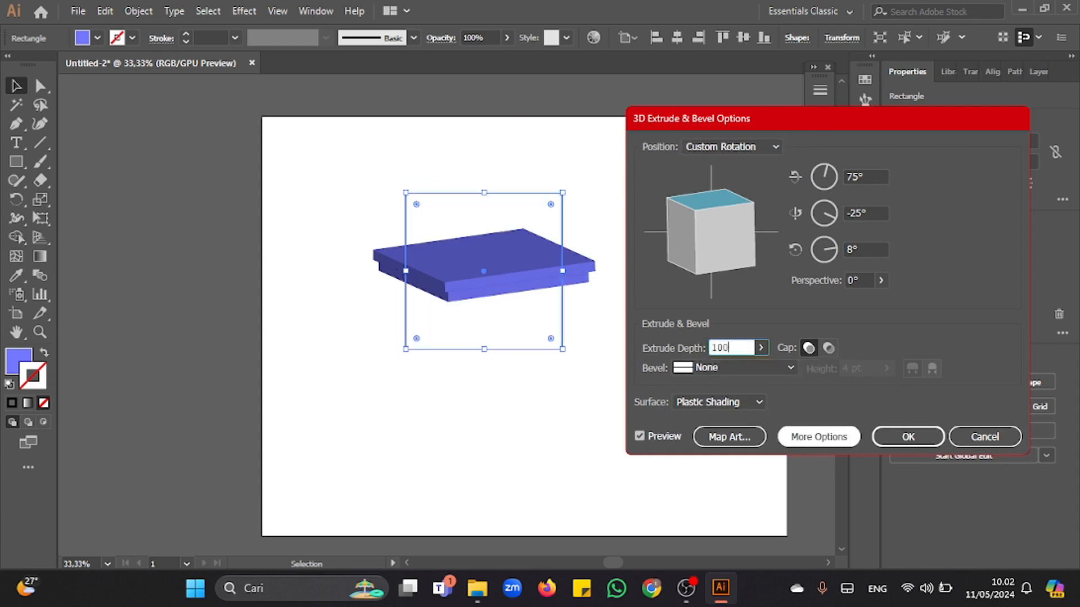
pyautogui.click(859, 243)
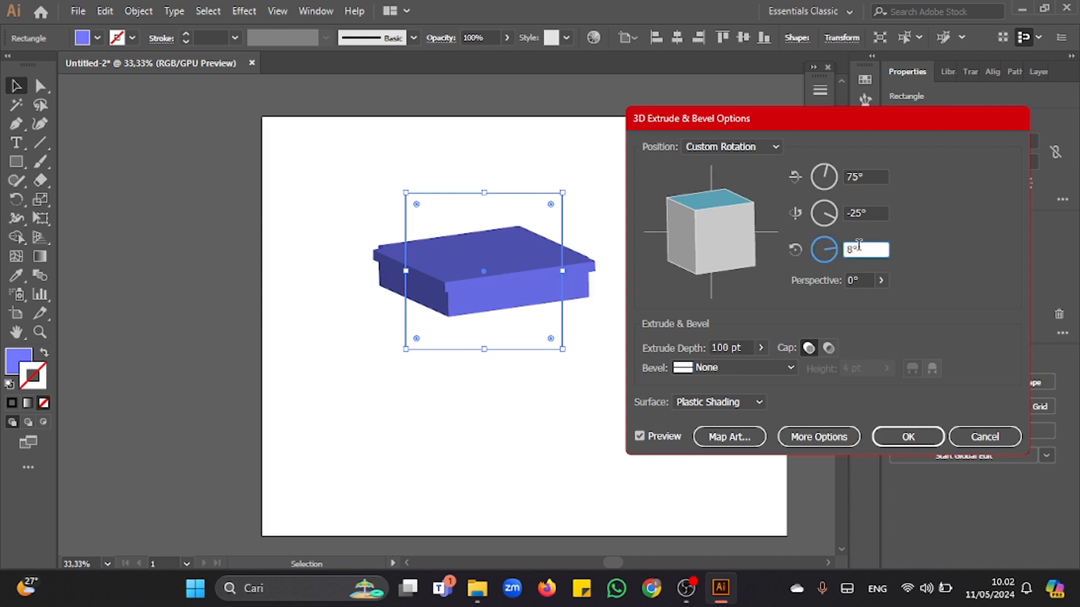
pyautogui.click(890, 437)
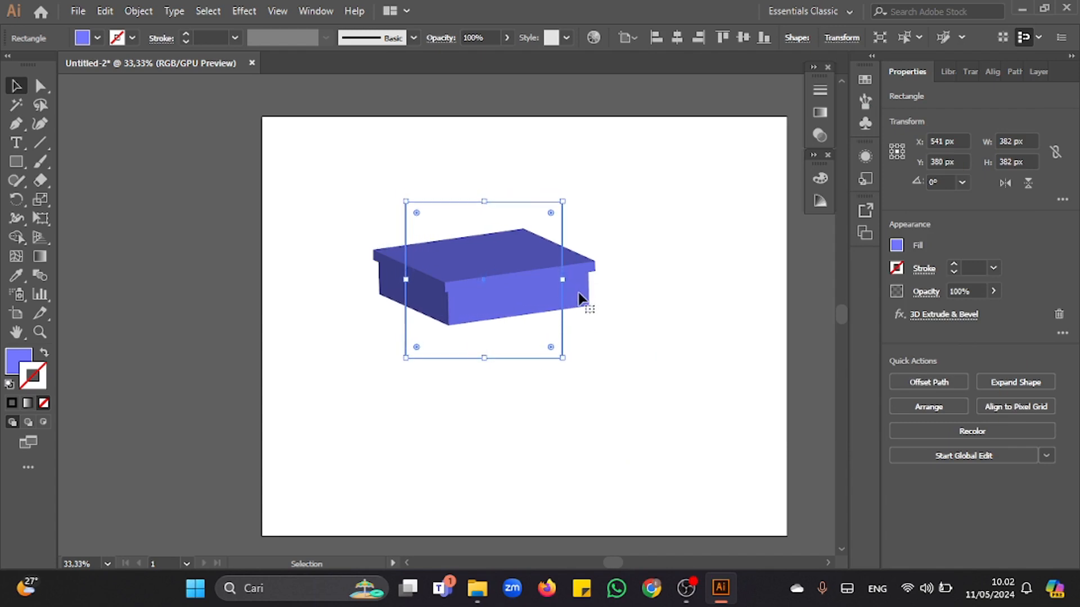
# - Recolor the lower box's fill to turquoise (17FFDB), then deselect it and put the color controls away
pyautogui.click(12, 403)
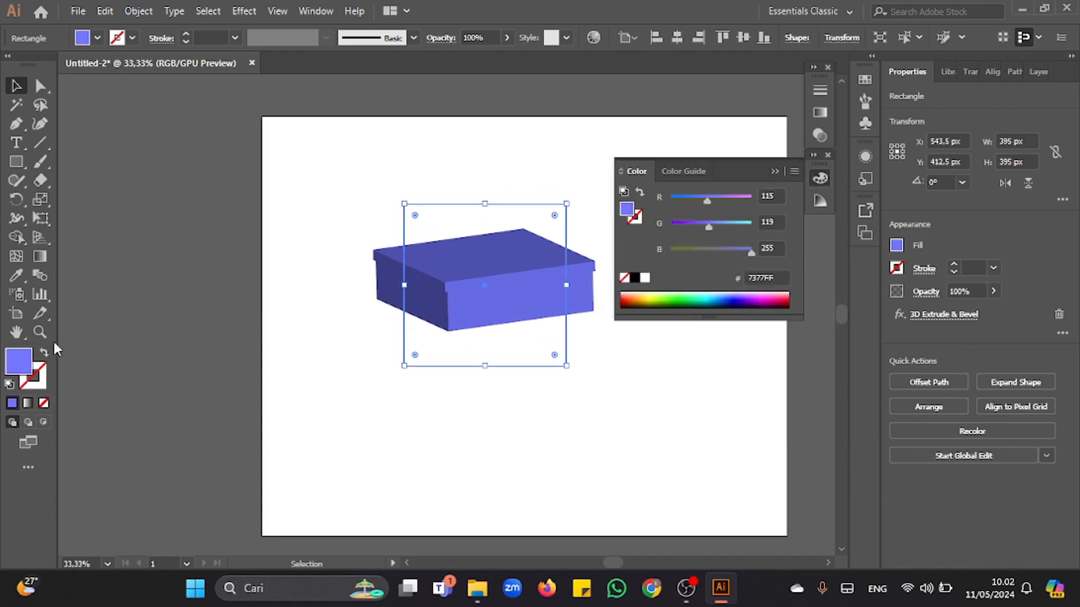
pyautogui.click(711, 298)
pyautogui.click(707, 297)
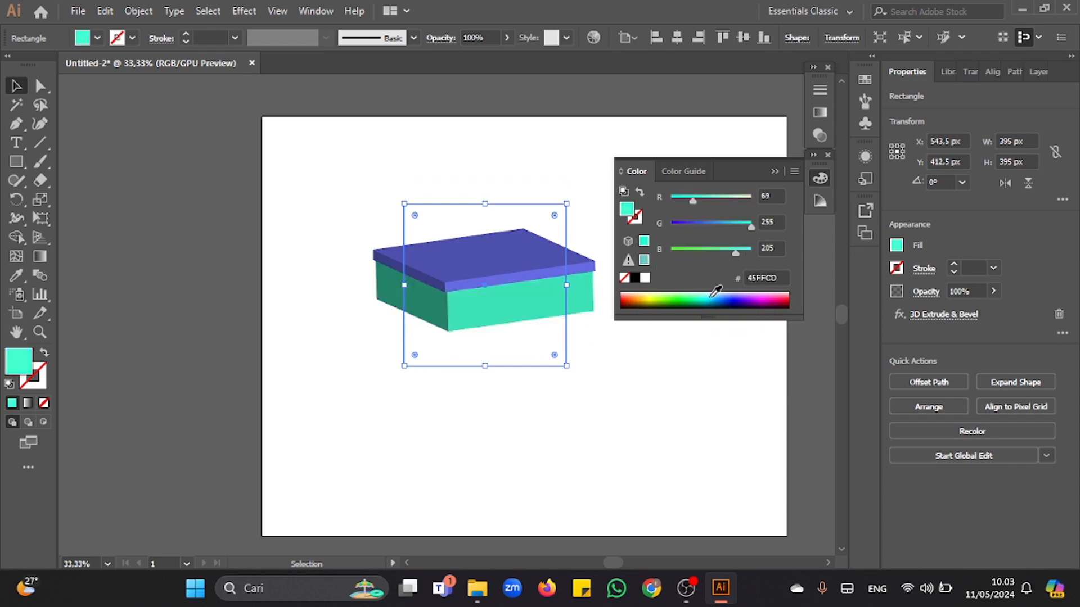
pyautogui.click(704, 296)
pyautogui.click(709, 363)
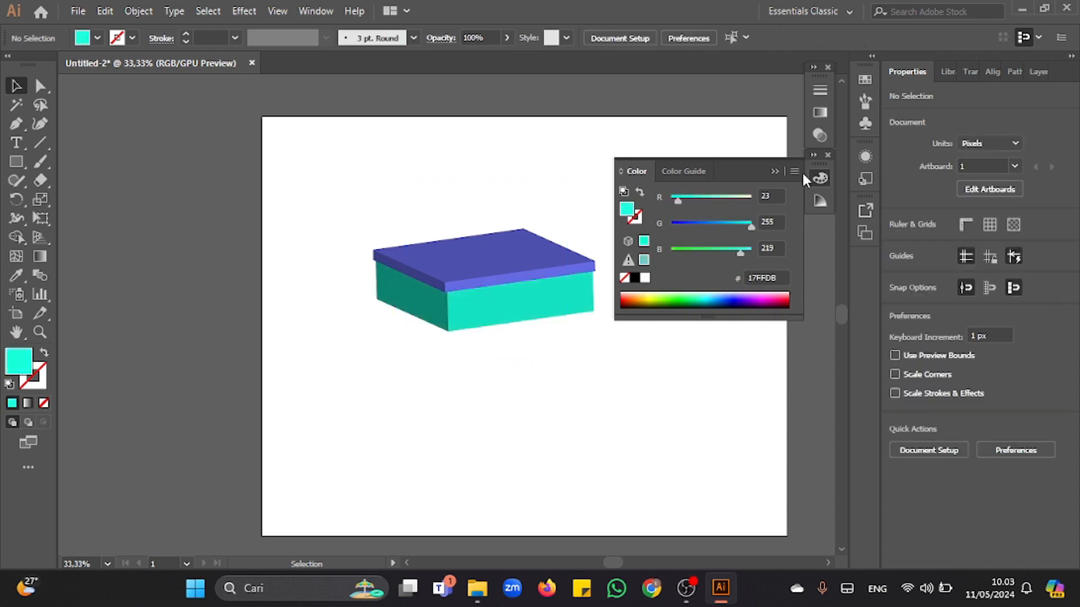
pyautogui.click(828, 155)
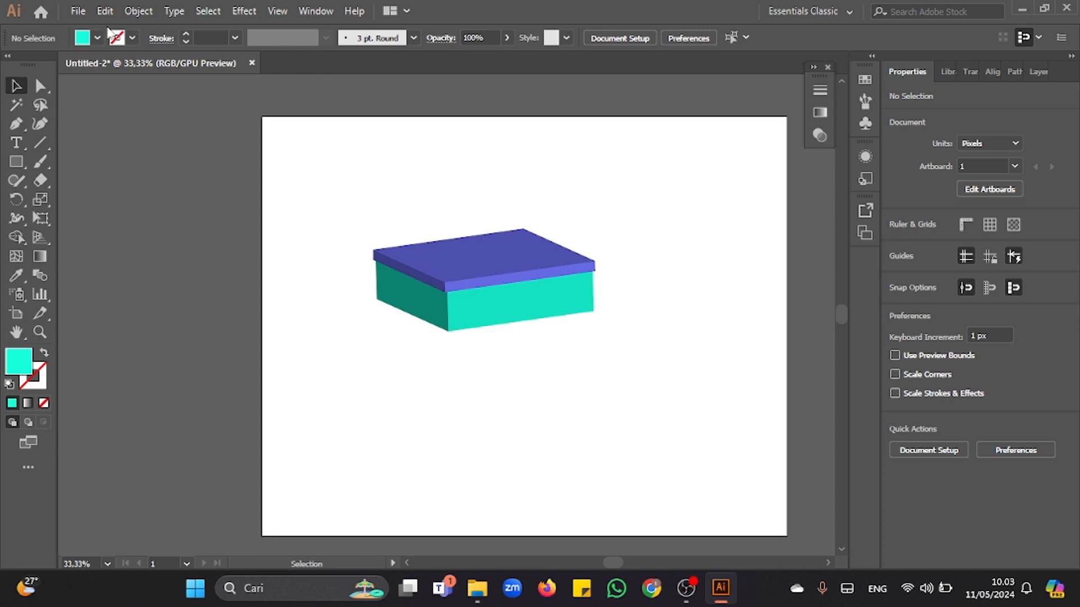
# - Open the colorful light bulb image eine-bunte-gluehbirne-mit-flammenmuster-darauf_186938-2483.jpg as its own document
pyautogui.click(78, 10)
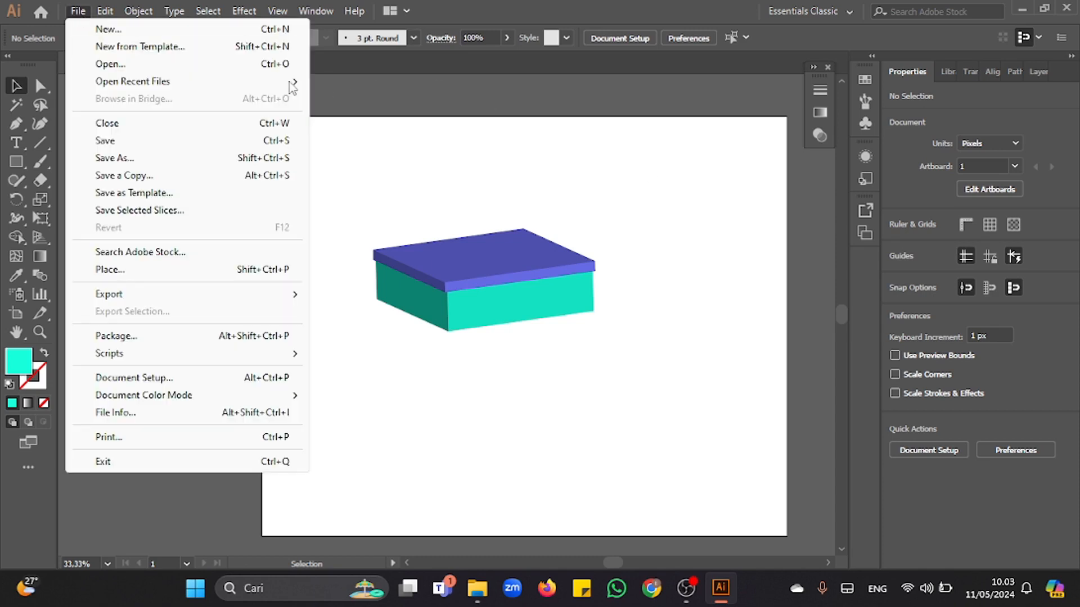
pyautogui.click(161, 64)
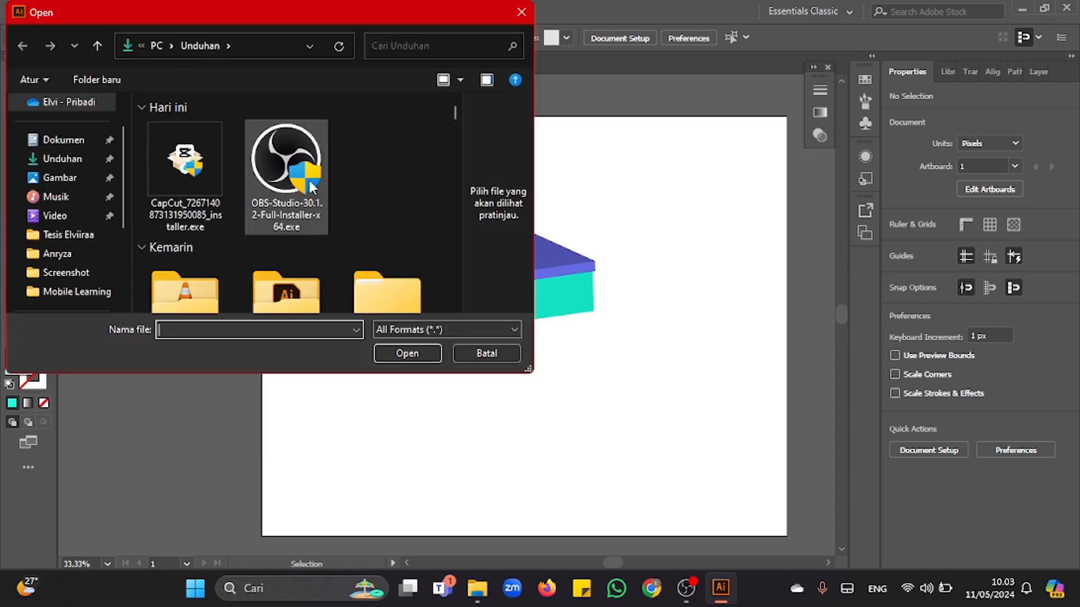
pyautogui.scroll(-5, 343, 169)
pyautogui.click(400, 240)
pyautogui.click(418, 355)
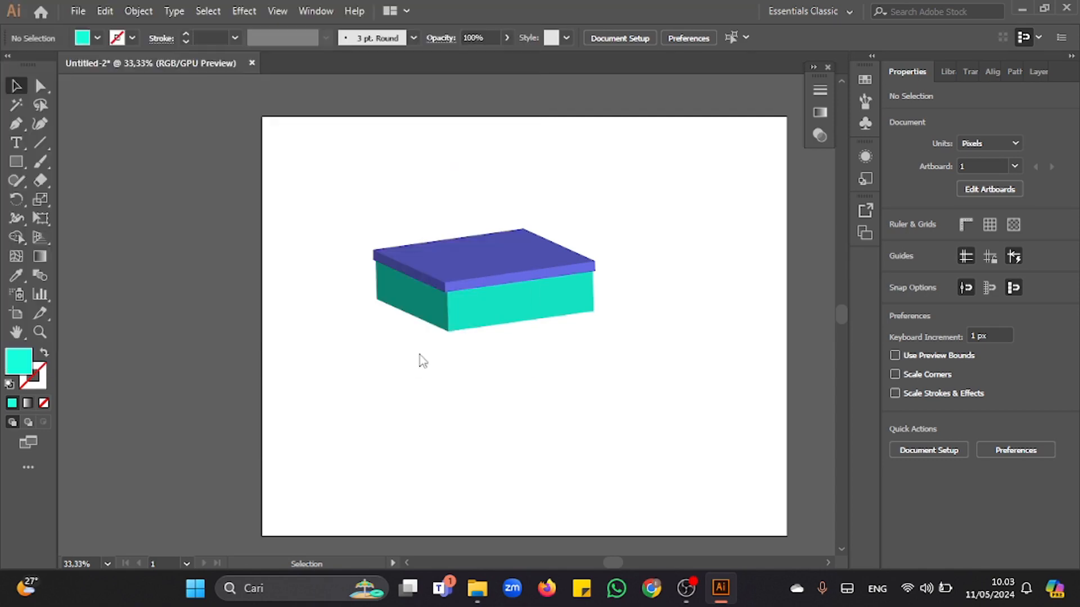
pyautogui.click(606, 244)
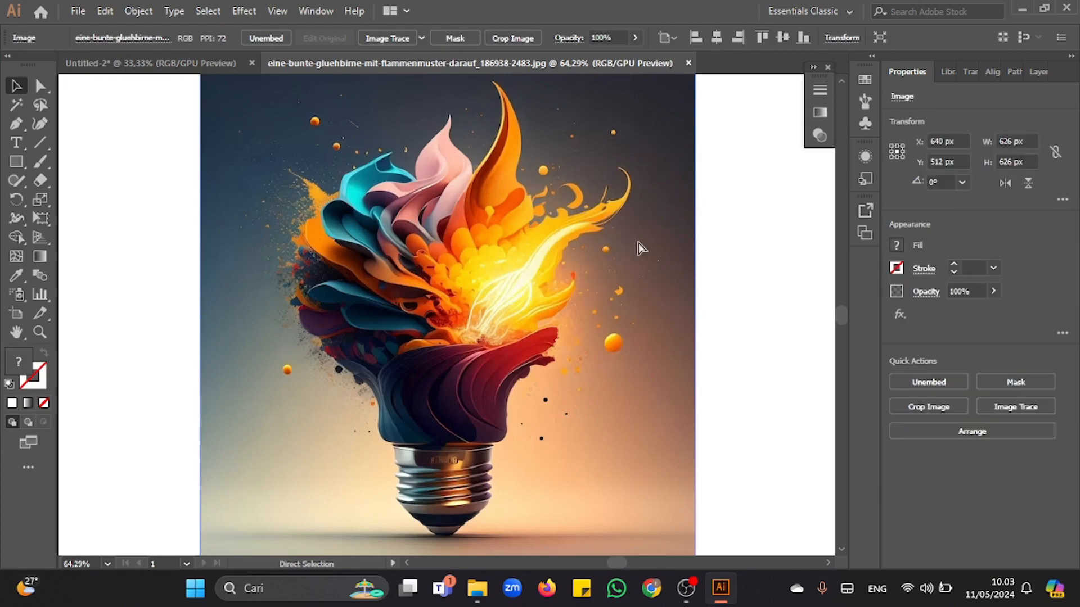
# - Paste the light bulb image into the Untitled-2 document and place it beside the box, partly off the artboard
pyautogui.click(141, 70)
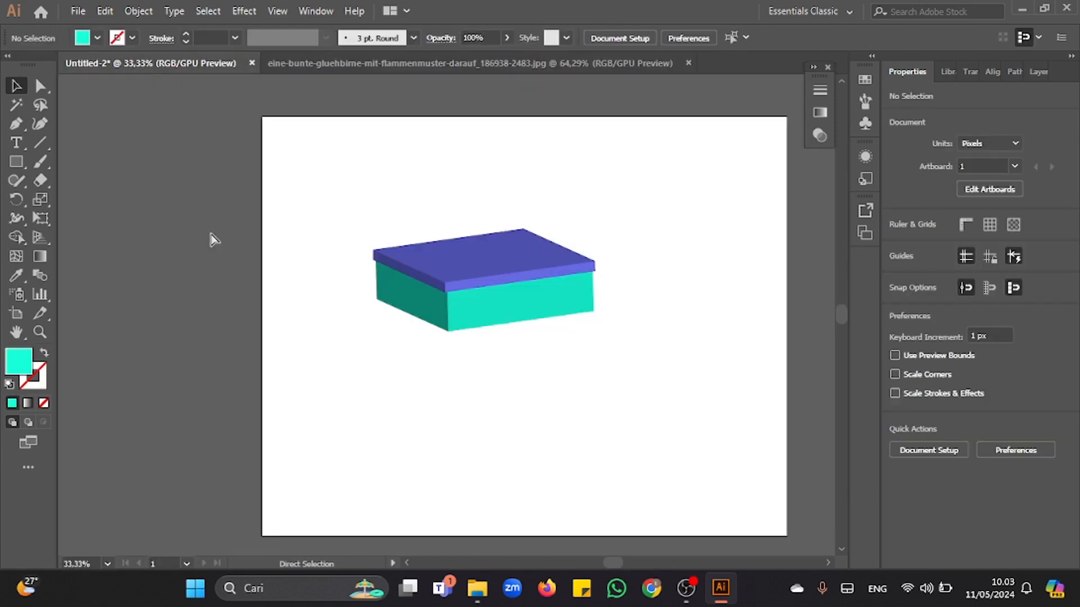
pyautogui.hotkey('ctrl', 'v')
pyautogui.moveTo(535, 293); pyautogui.dragTo(333, 288)
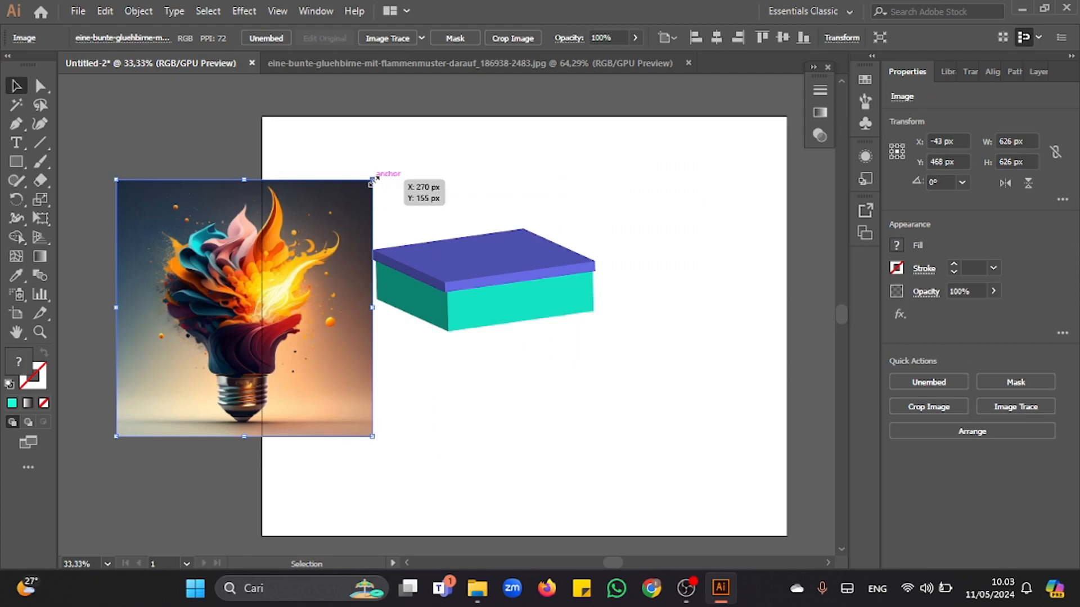
pyautogui.moveTo(337, 225); pyautogui.dragTo(316, 225)
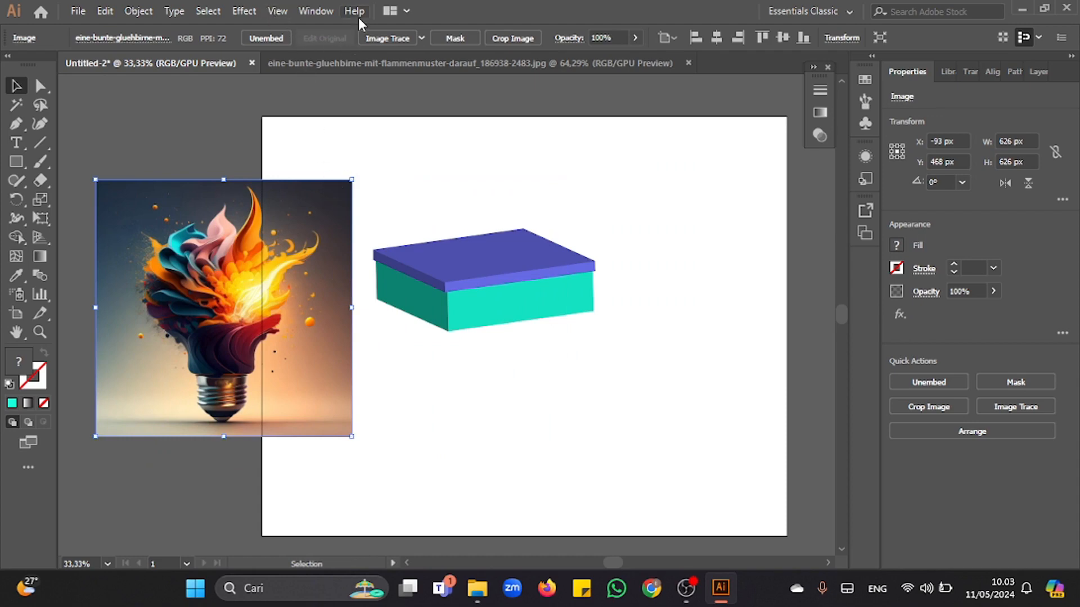
# - Show the document's symbol collection
pyautogui.click(316, 11)
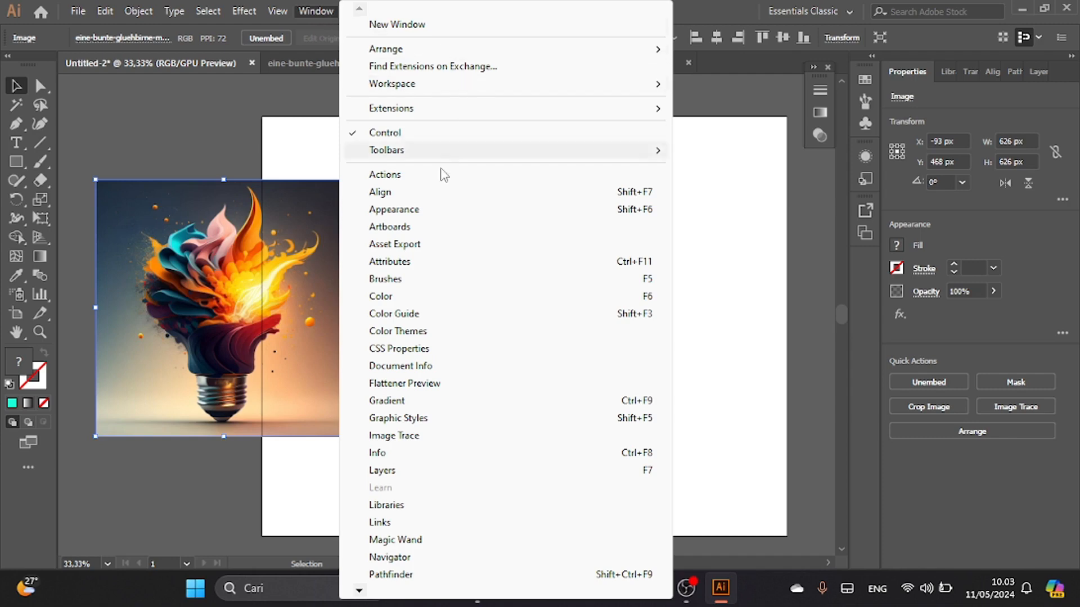
pyautogui.click(421, 285)
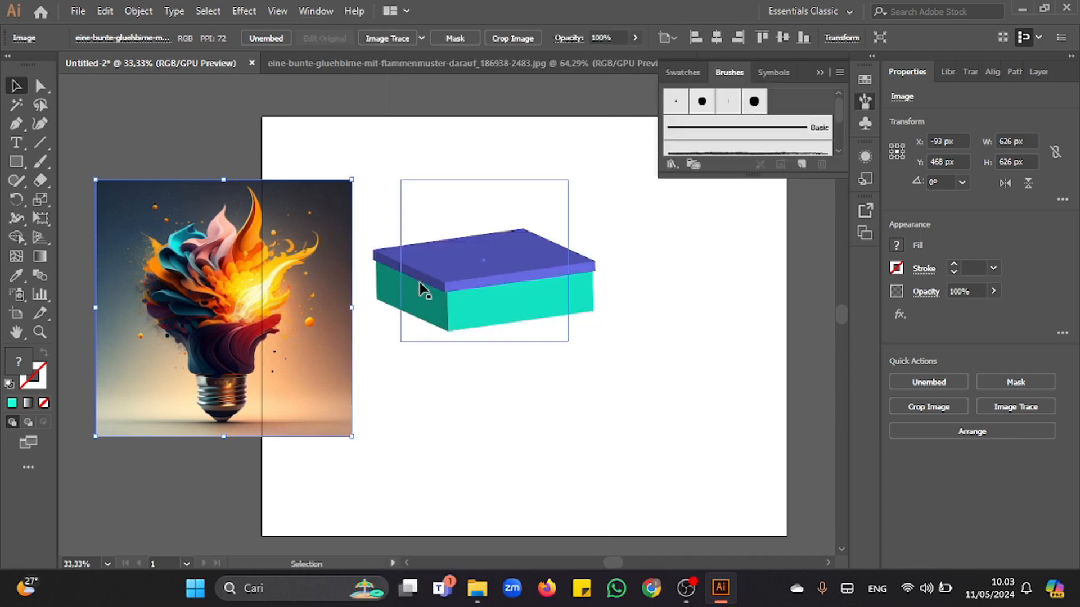
pyautogui.click(777, 73)
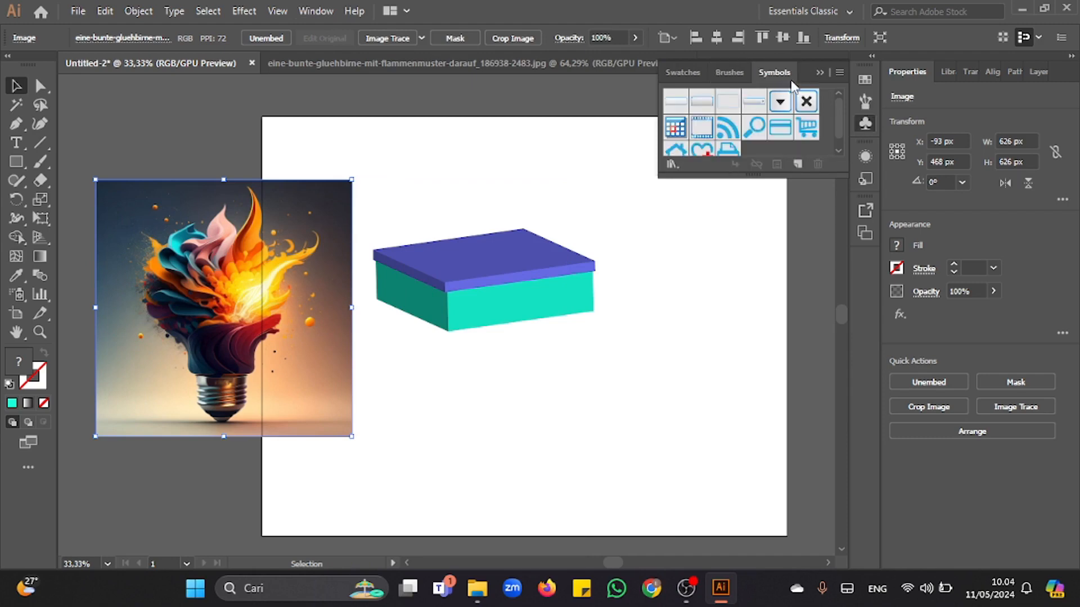
# - Try to make the light bulb image a symbol with the default options, and undo it
pyautogui.click(796, 164)
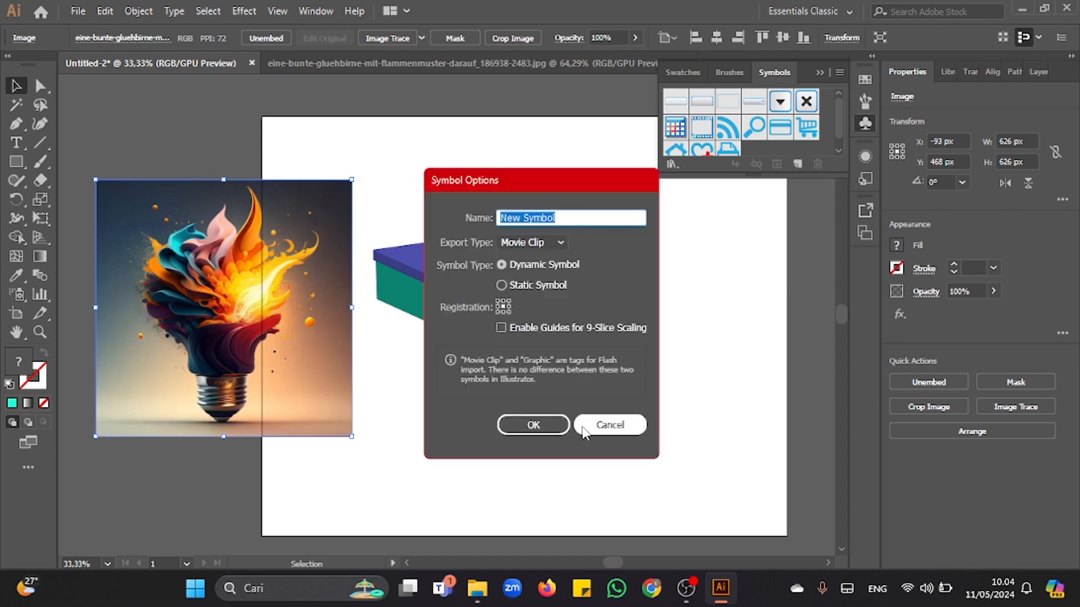
pyautogui.click(551, 426)
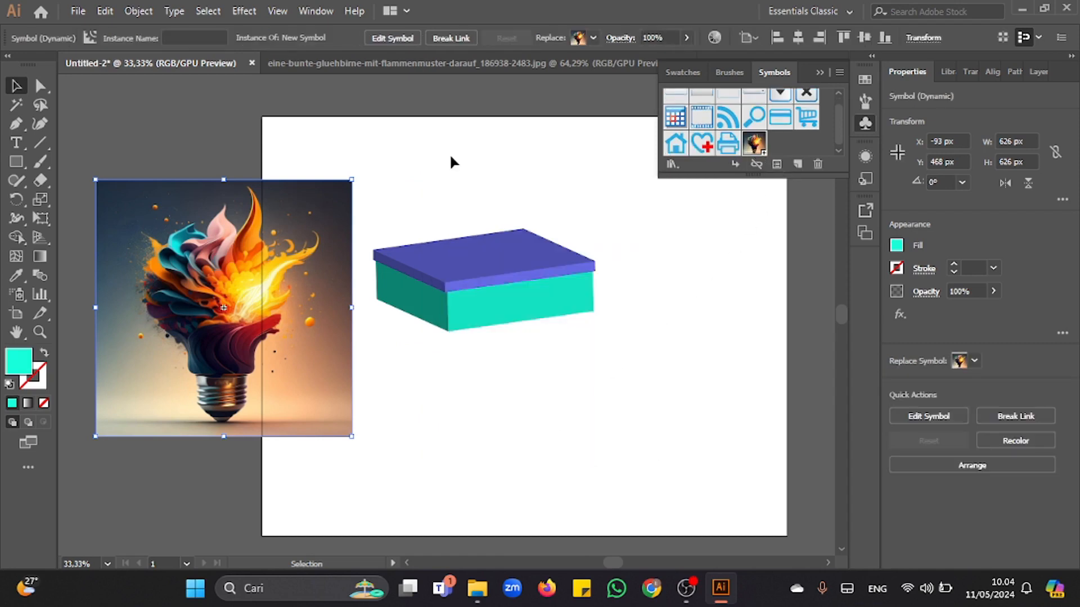
pyautogui.hotkey('ctrl', 'z')
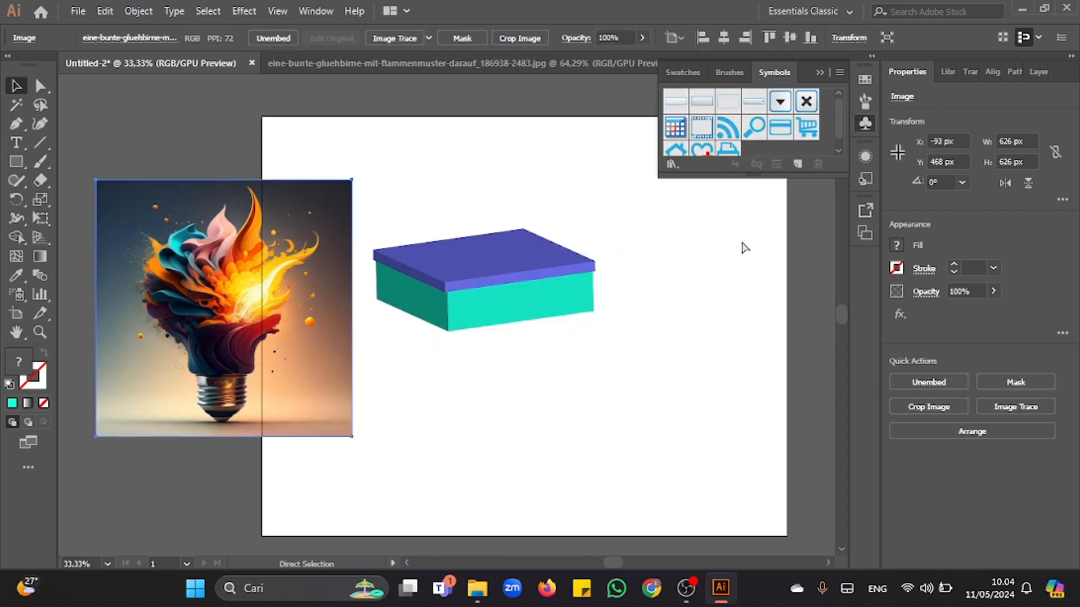
# - Turn the light bulb image into a symbol named Desain Tutup with the Graphic export type, and deselect it
pyautogui.moveTo(229, 312); pyautogui.dragTo(754, 163)
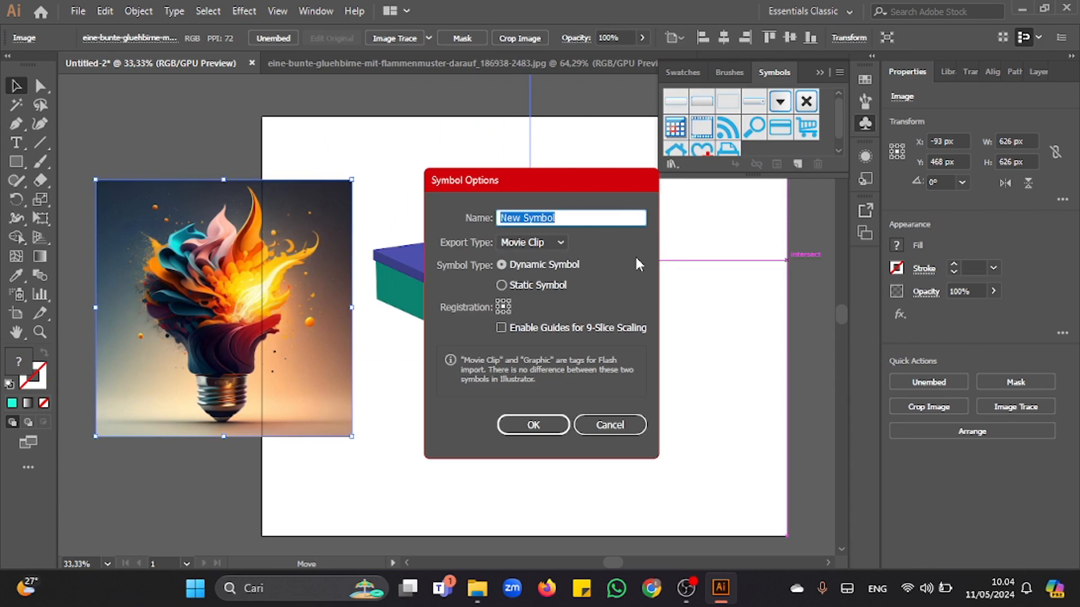
pyautogui.write('Desai')
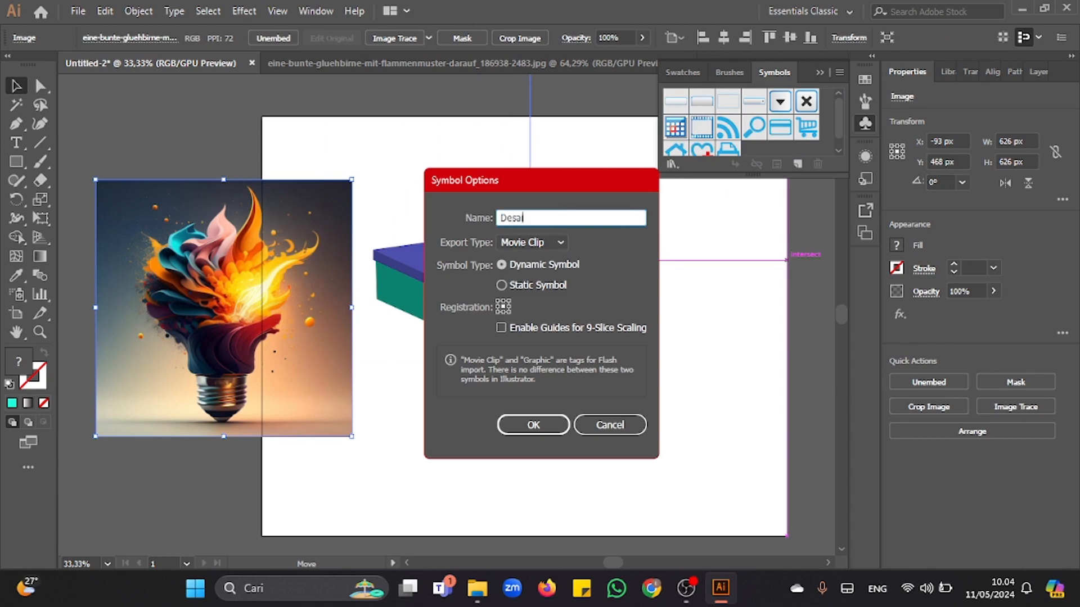
pyautogui.write('n Tutup')
pyautogui.click(529, 245)
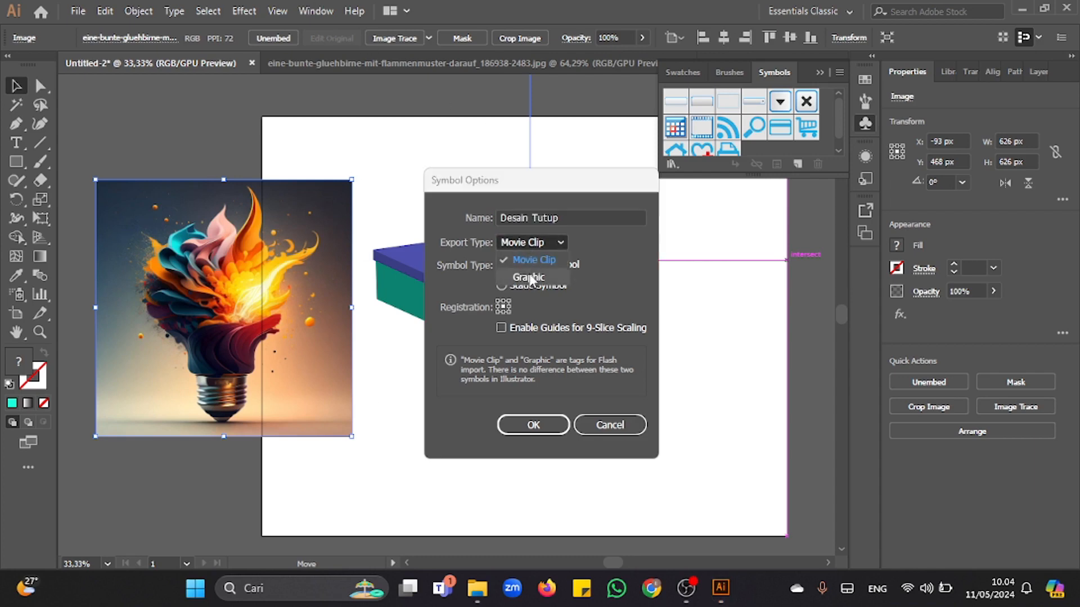
pyautogui.click(528, 278)
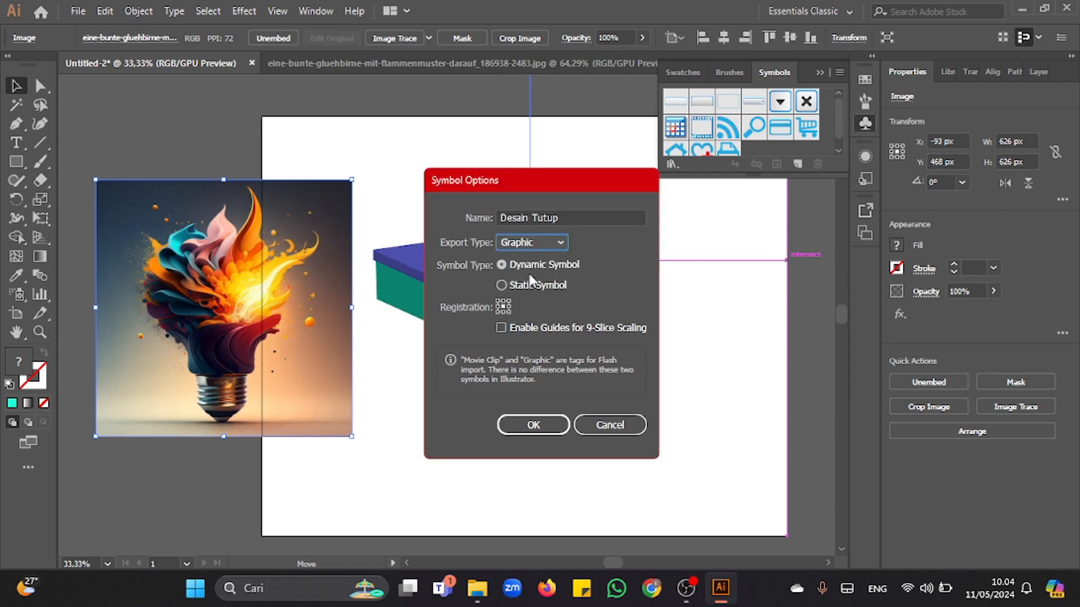
pyautogui.click(537, 424)
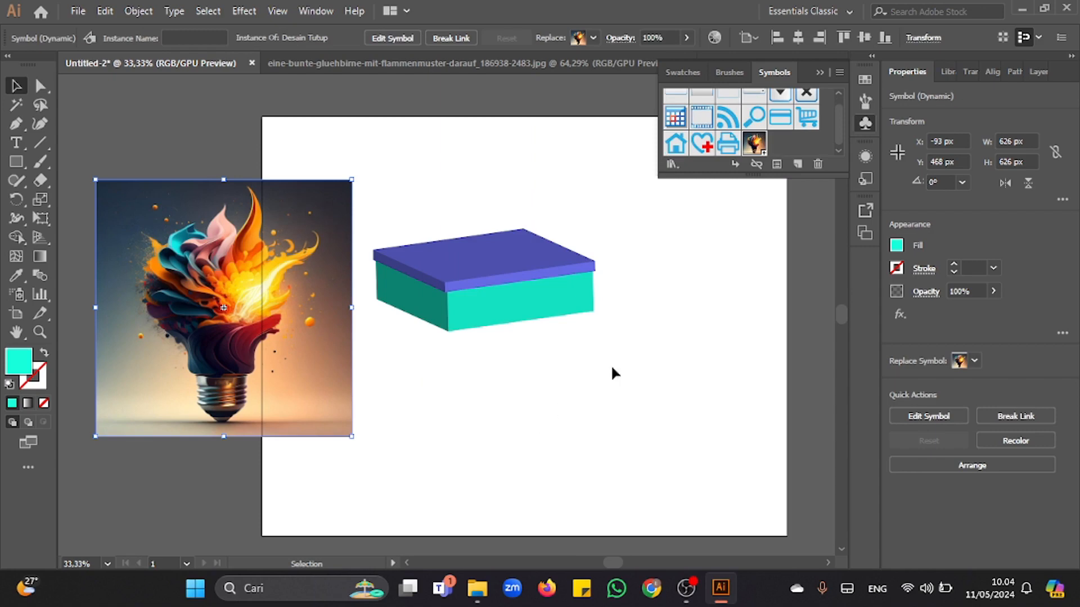
pyautogui.click(633, 351)
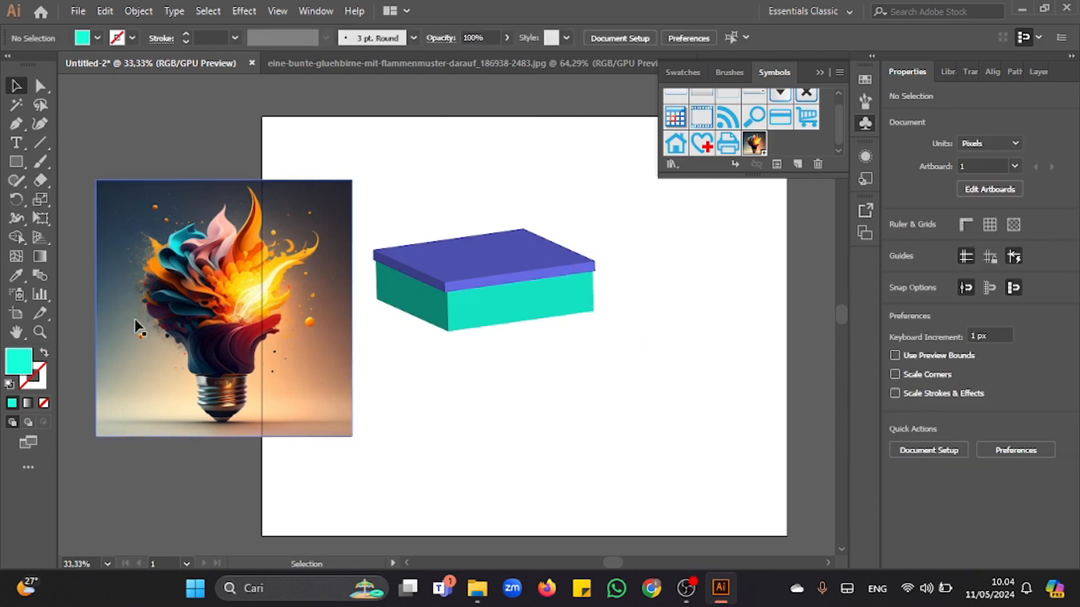
# - Select the lid's rectangle through Layer 1's object list and open artwork mapping for its 3D Extrude & Bevel effect with preview on
pyautogui.click(501, 259)
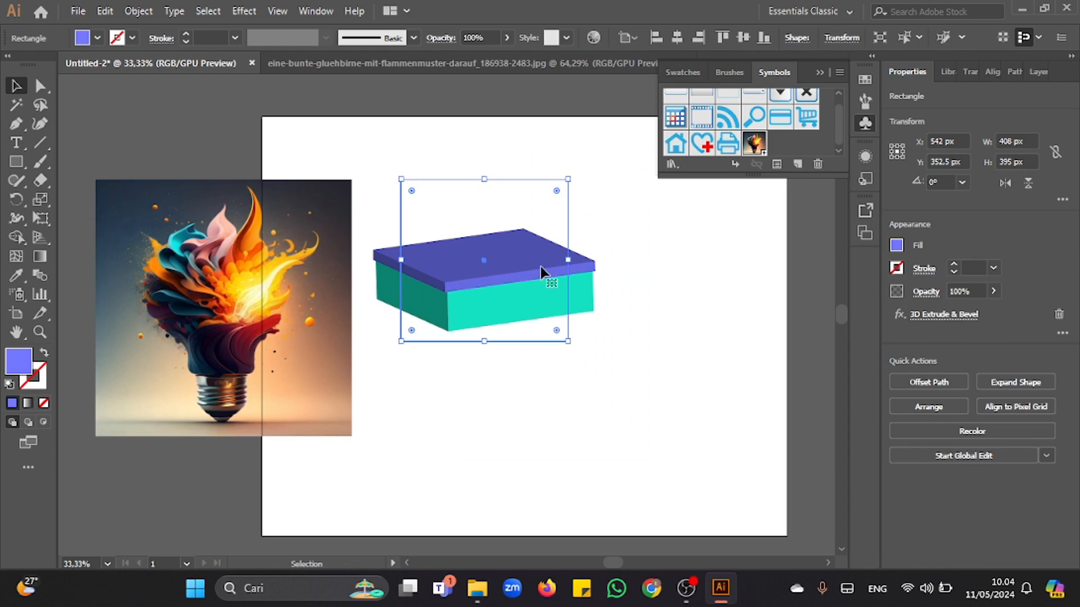
pyautogui.click(614, 231)
pyautogui.click(1039, 73)
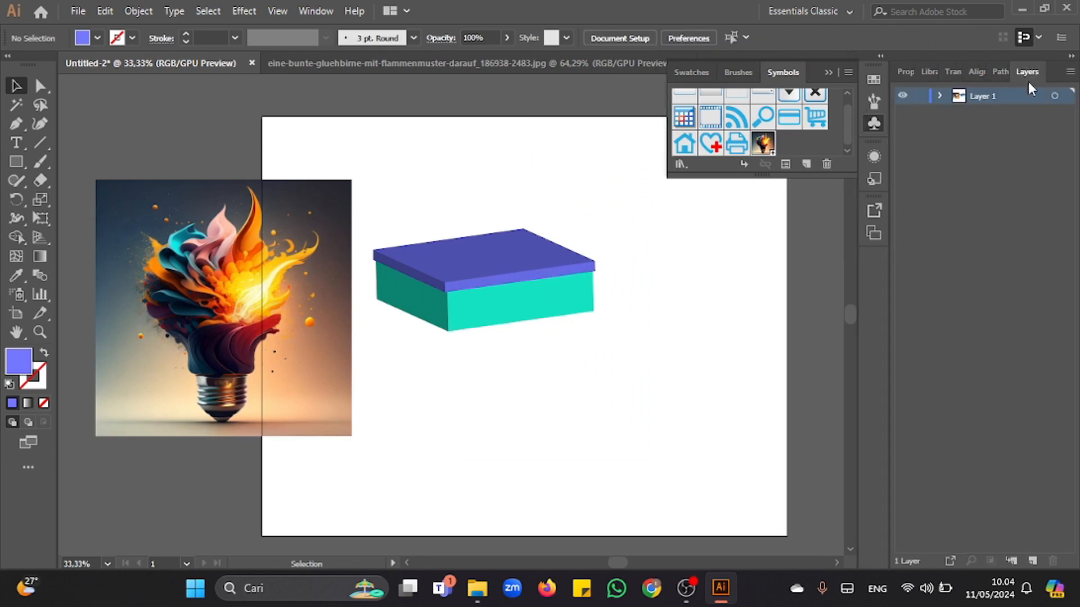
pyautogui.click(939, 96)
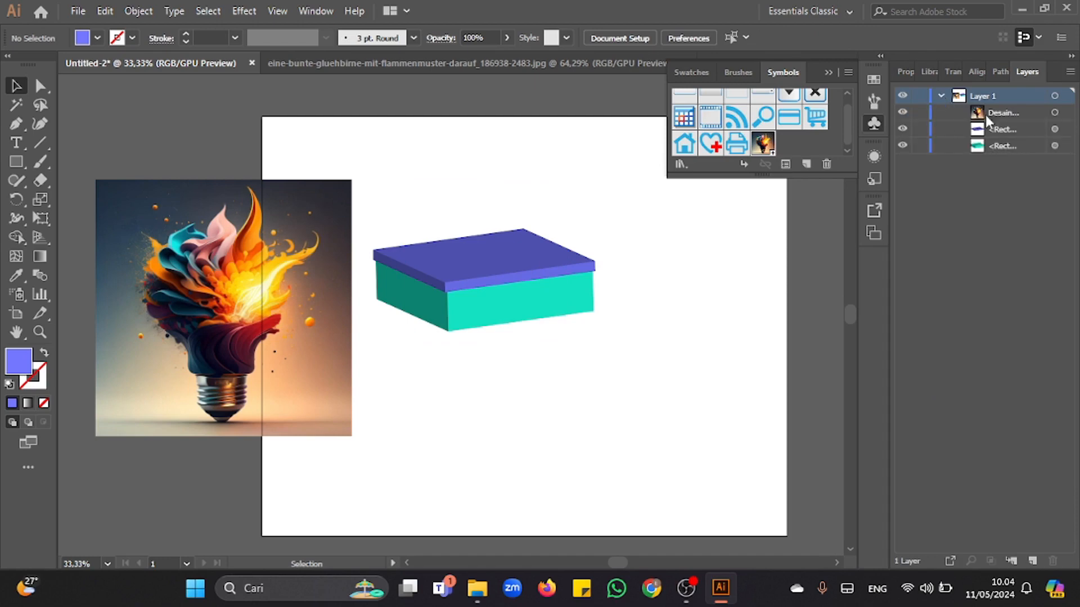
pyautogui.click(1072, 133)
pyautogui.click(1055, 129)
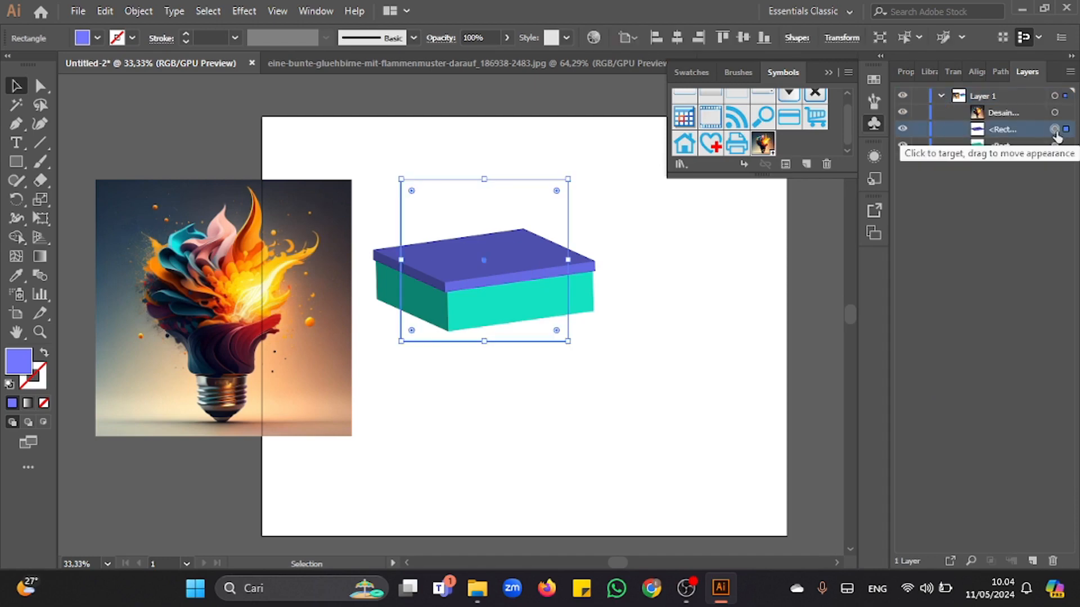
pyautogui.click(904, 72)
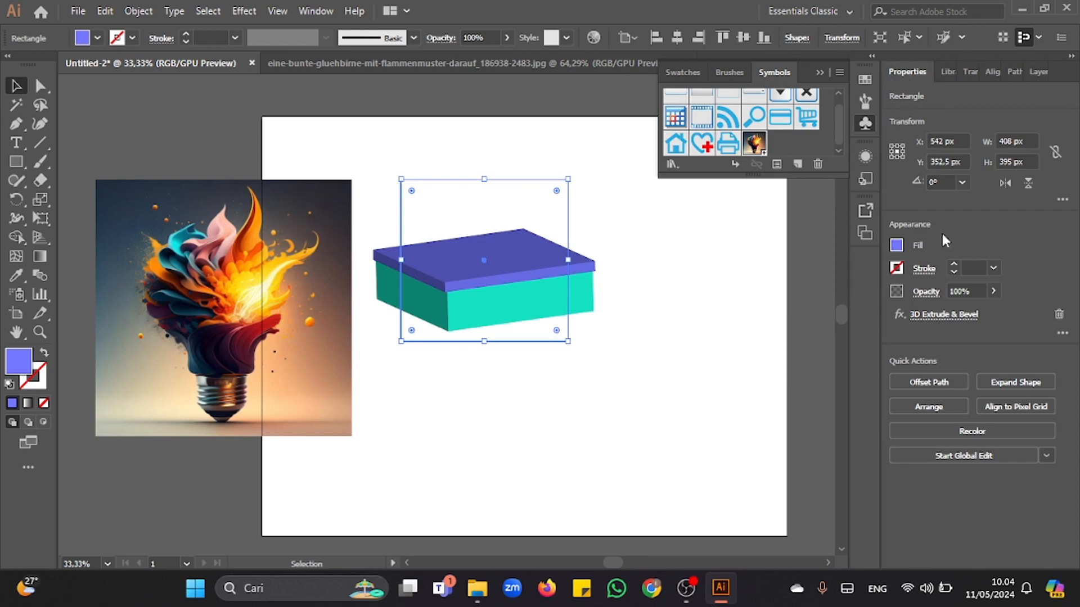
pyautogui.click(932, 316)
pyautogui.click(663, 436)
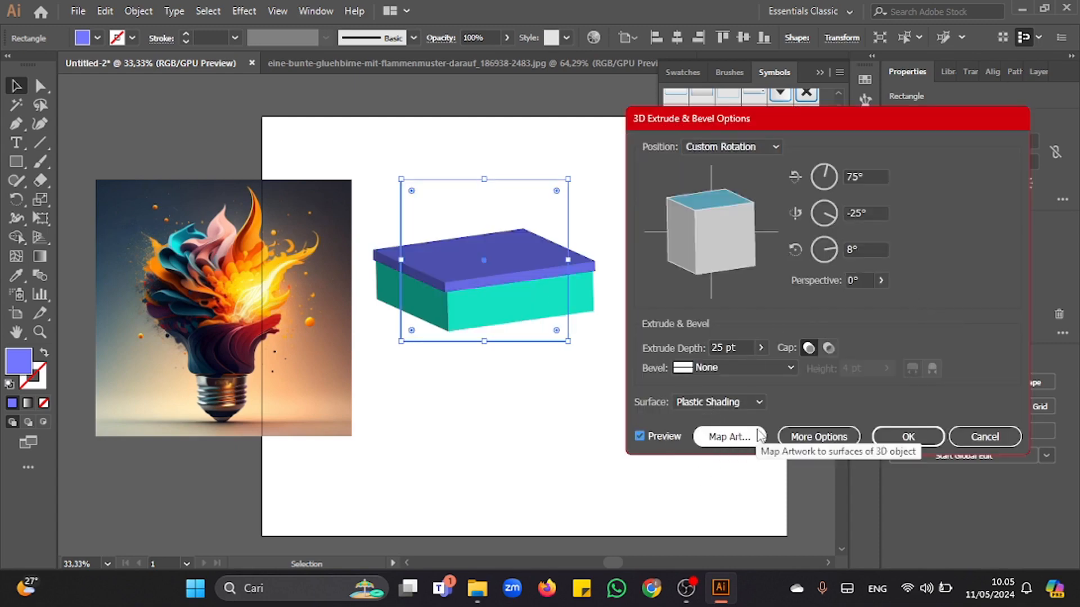
pyautogui.click(728, 437)
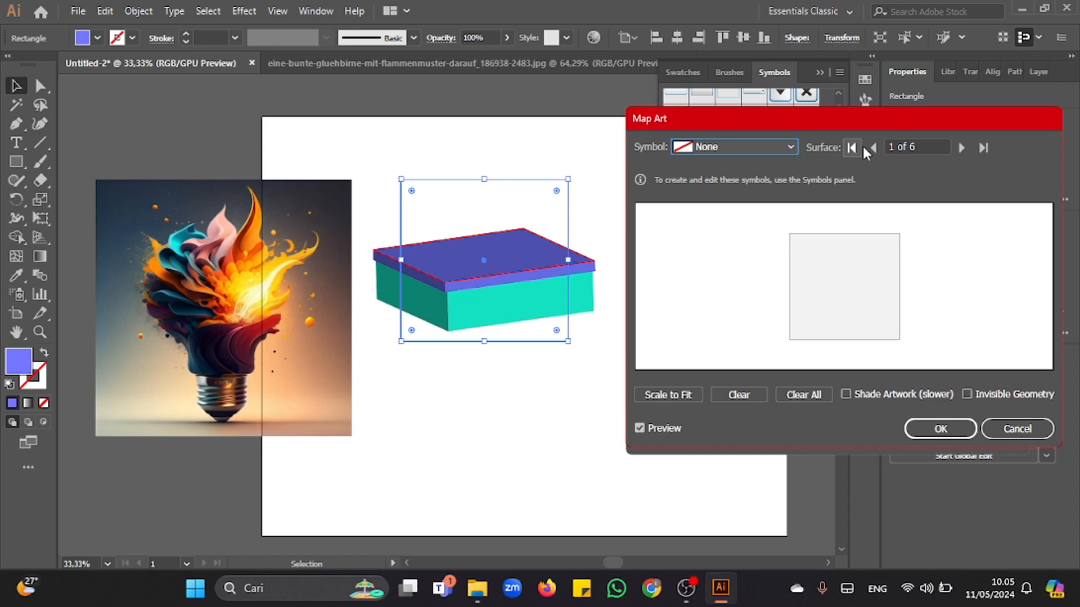
# - Cycle through the lid's surfaces and assign the Desain Tutup symbol to its top face, surface 1 of 6
pyautogui.click(963, 149)
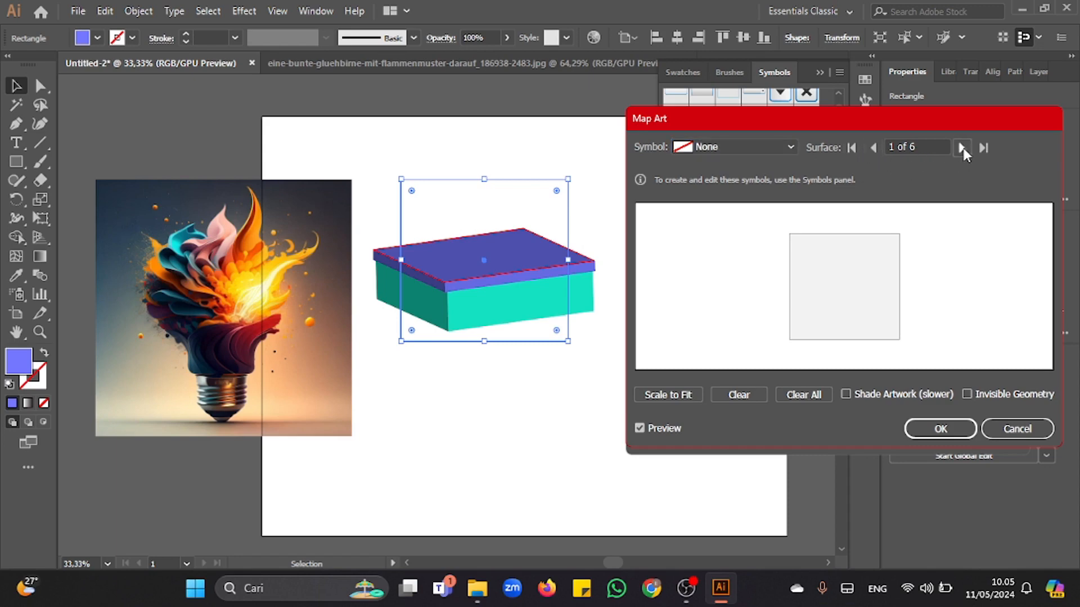
pyautogui.click(963, 148)
pyautogui.click(962, 148)
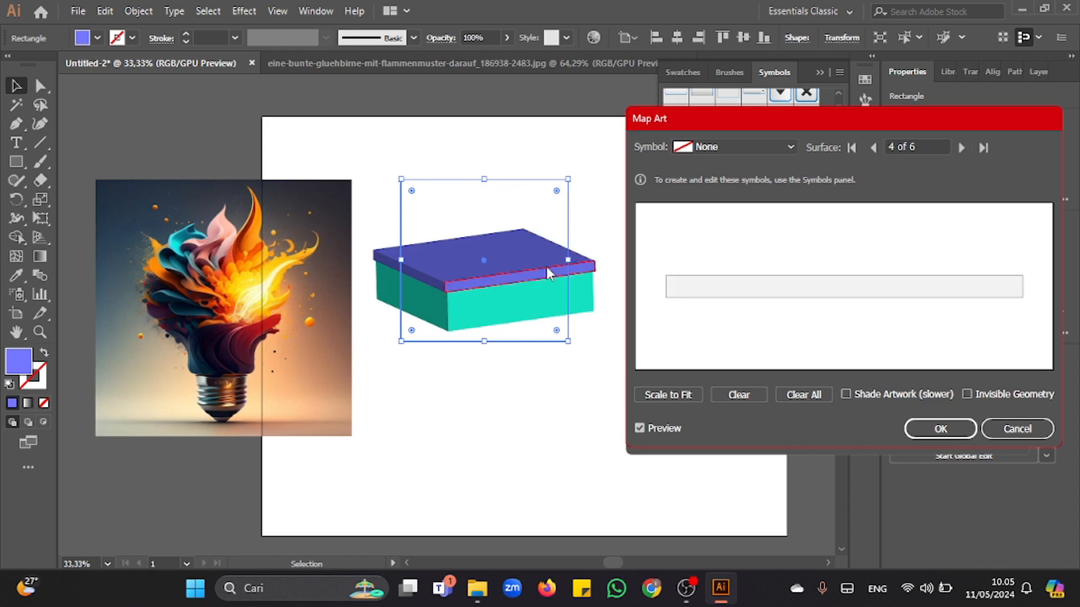
pyautogui.click(958, 147)
pyautogui.click(958, 148)
pyautogui.click(961, 149)
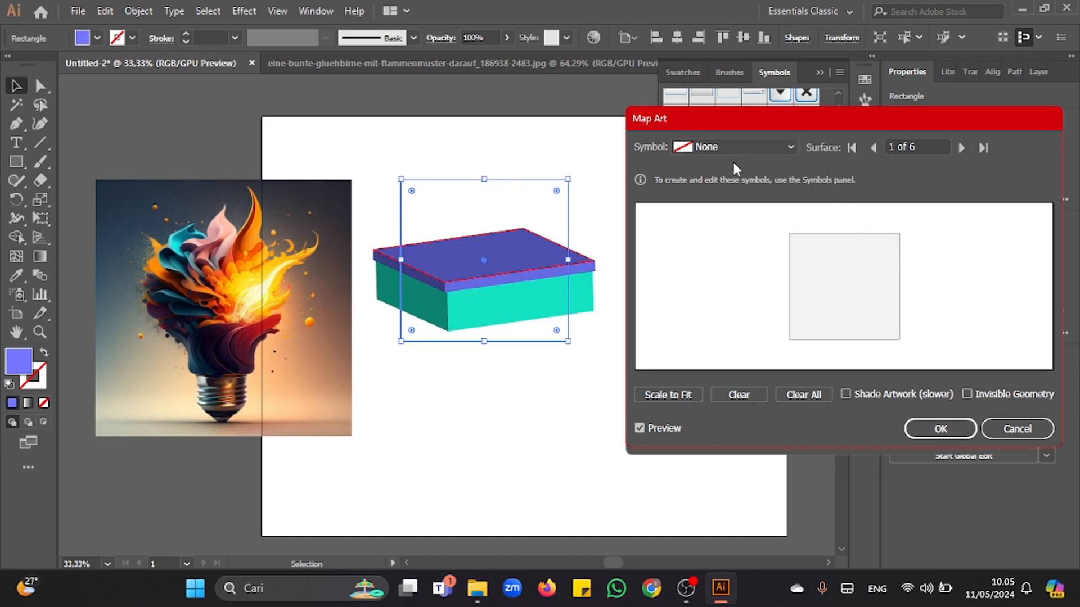
pyautogui.click(744, 148)
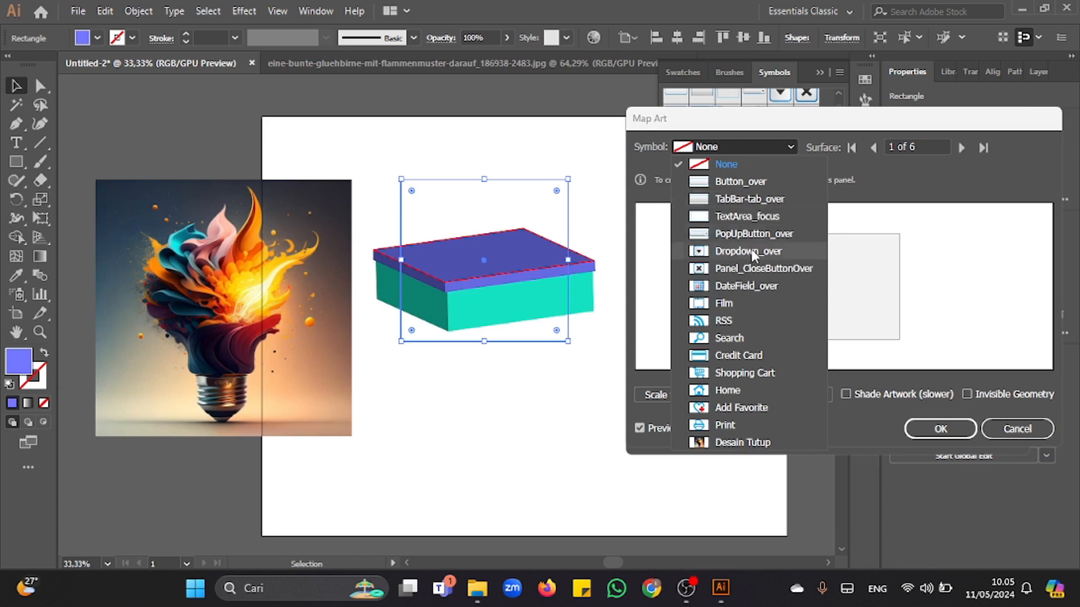
pyautogui.click(725, 442)
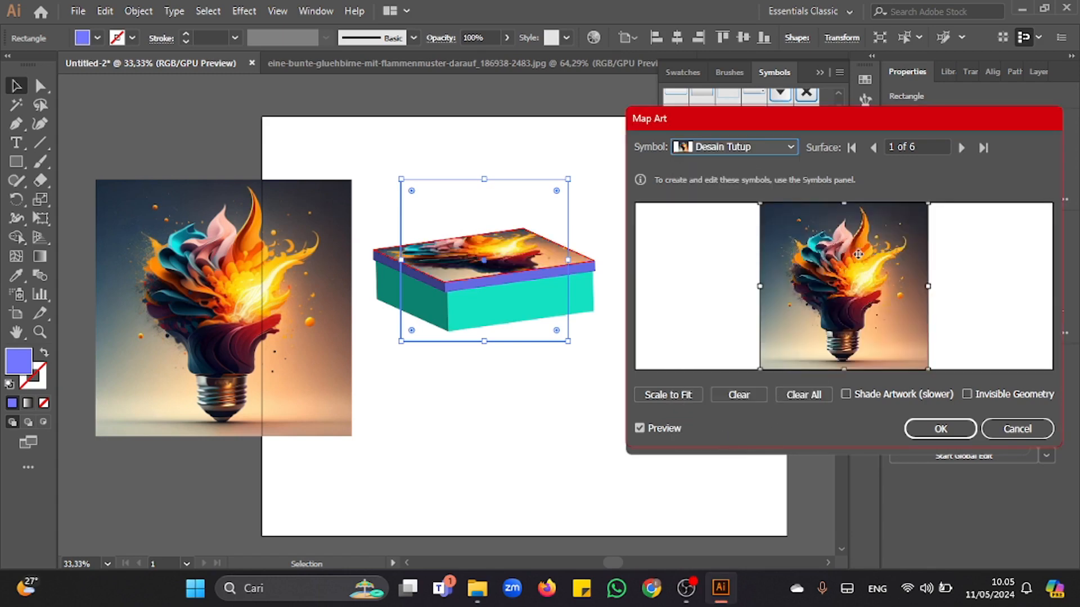
# - Try to shrink and centre the light bulb artwork by hand on the lid's top face
pyautogui.moveTo(929, 206); pyautogui.dragTo(863, 271)
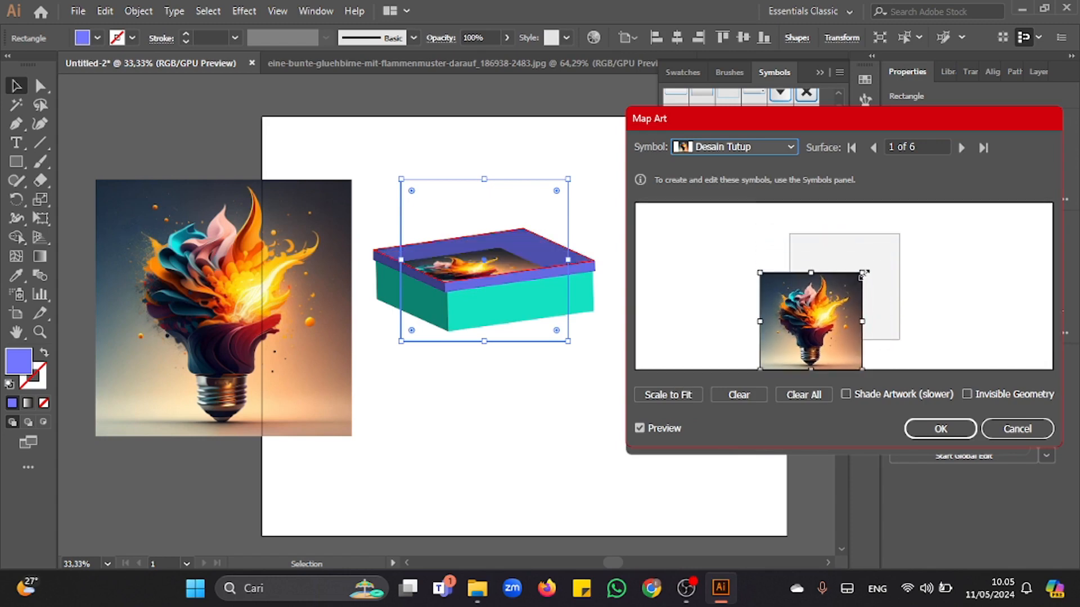
pyautogui.moveTo(832, 309); pyautogui.dragTo(861, 274)
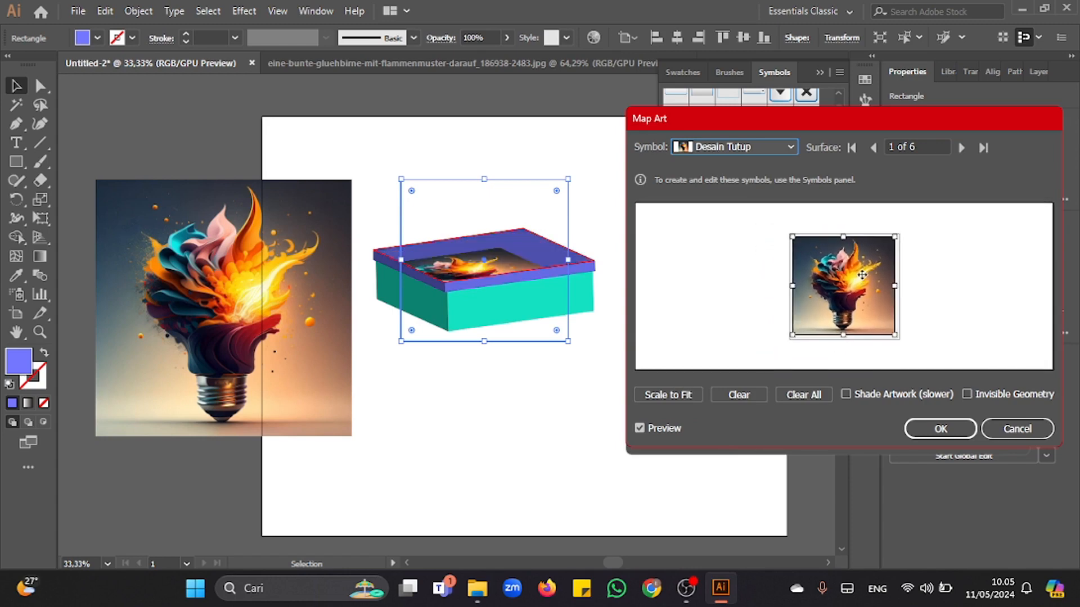
pyautogui.moveTo(897, 238); pyautogui.dragTo(866, 278)
pyautogui.moveTo(886, 327); pyautogui.dragTo(887, 331)
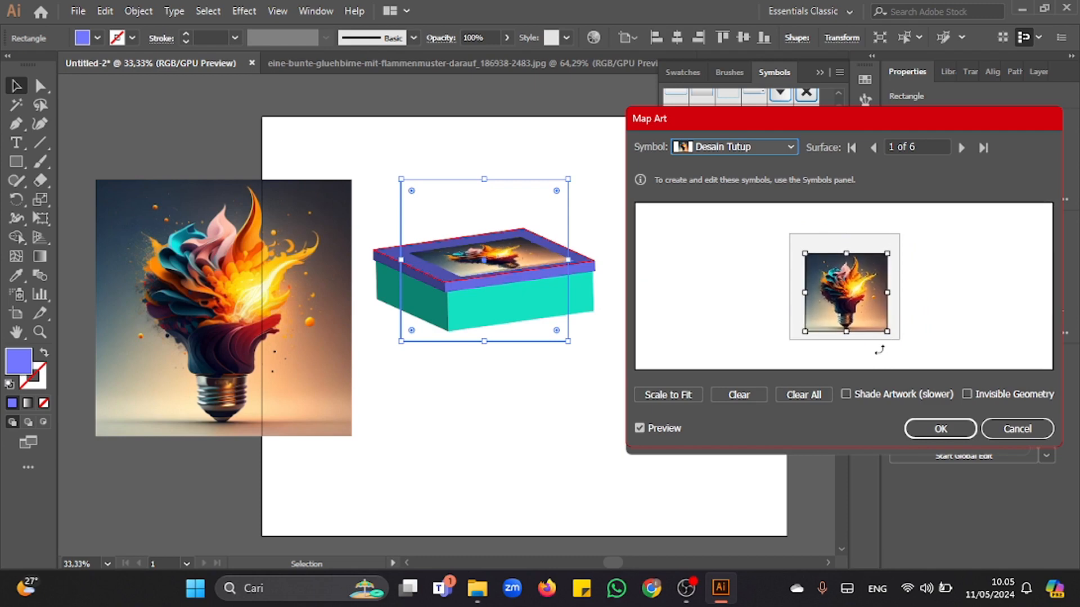
pyautogui.moveTo(856, 290)
pyautogui.mouseDown()
pyautogui.moveTo(840, 267)
pyautogui.moveTo(867, 303)
pyautogui.mouseUp()
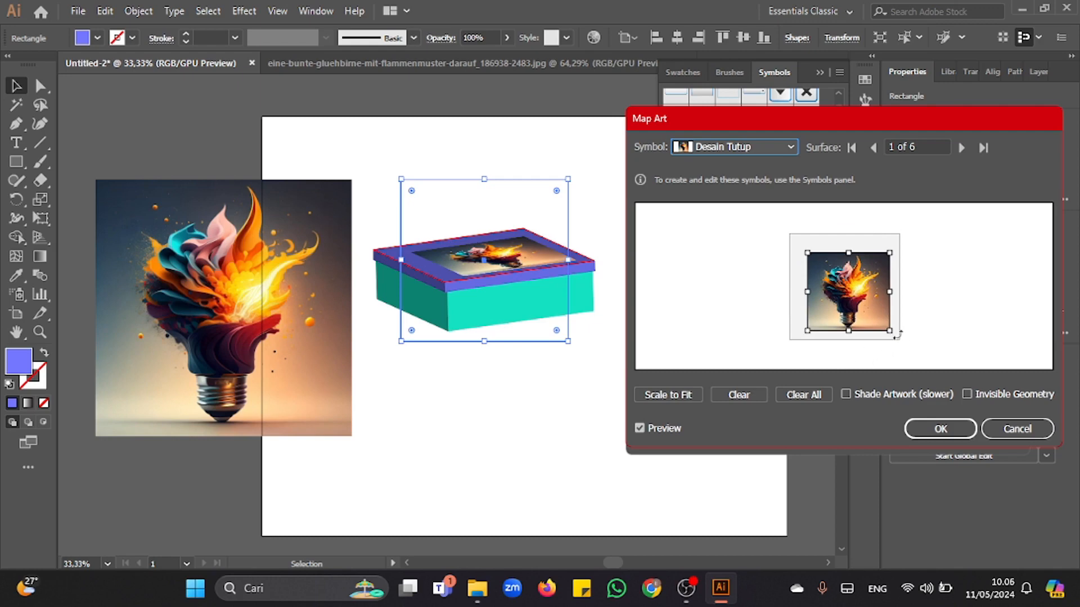
# - Scale the mapped artwork to fit the lid's top face, and apply the mapping and the 3D effect
pyautogui.click(676, 395)
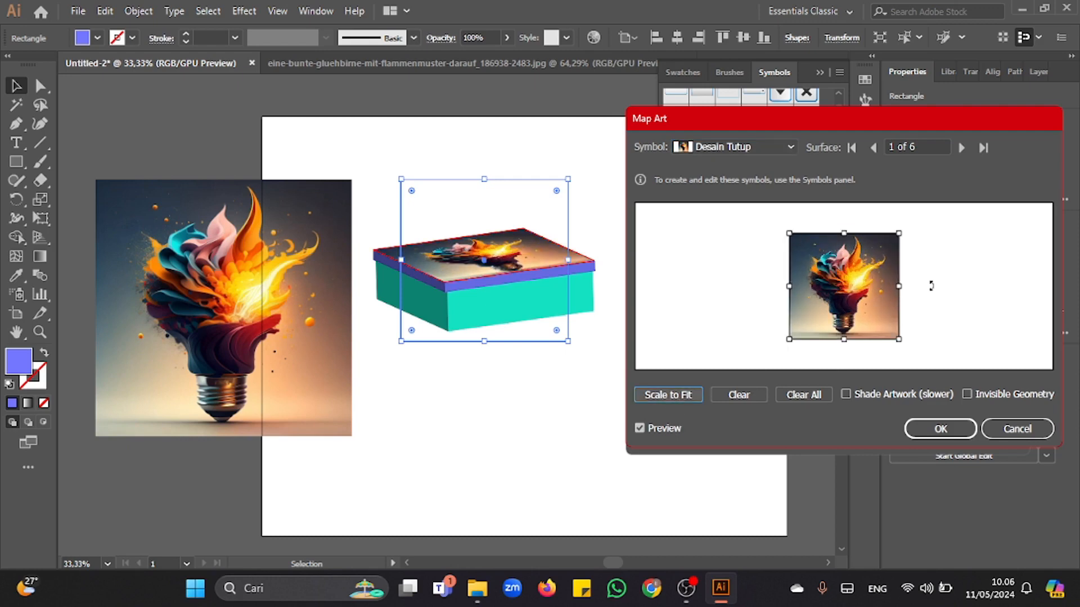
pyautogui.click(941, 428)
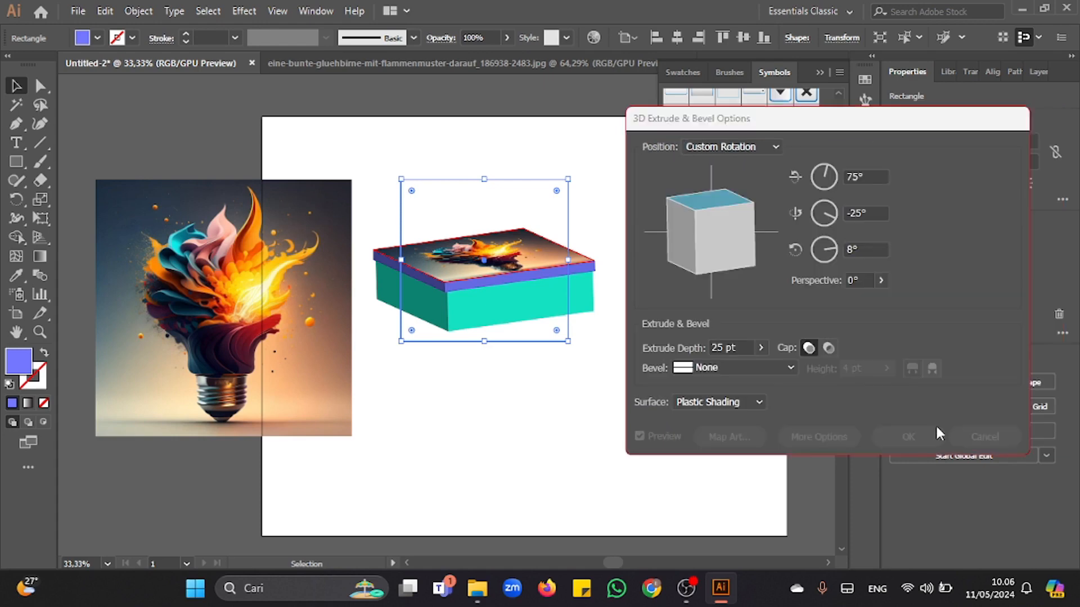
pyautogui.click(908, 437)
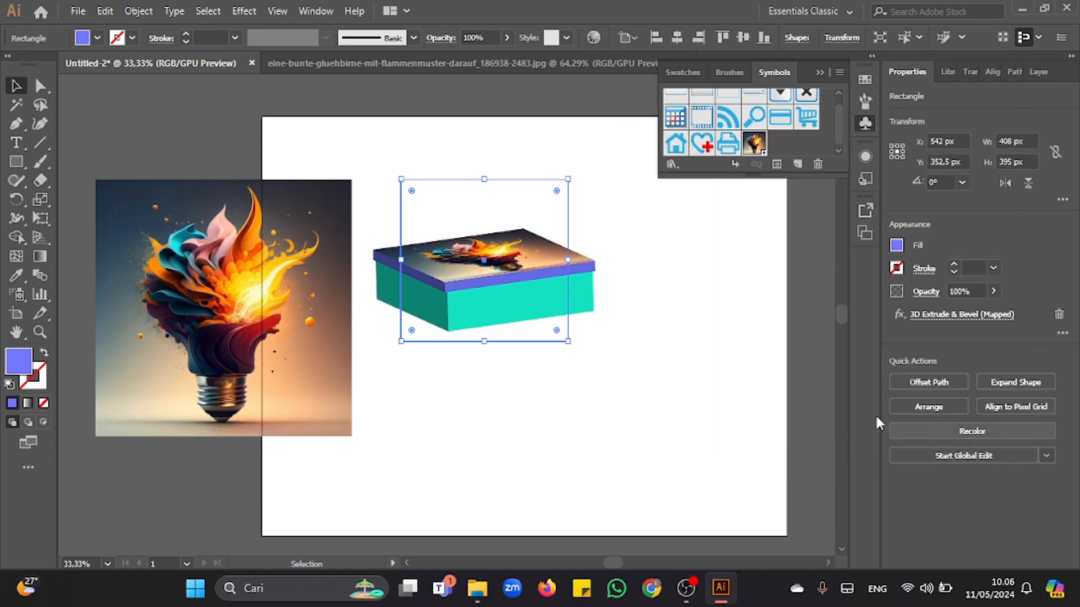
pyautogui.click(758, 350)
# - Try black and dark brown fills on the lid and settle on the dark grey swatch
pyautogui.click(533, 263)
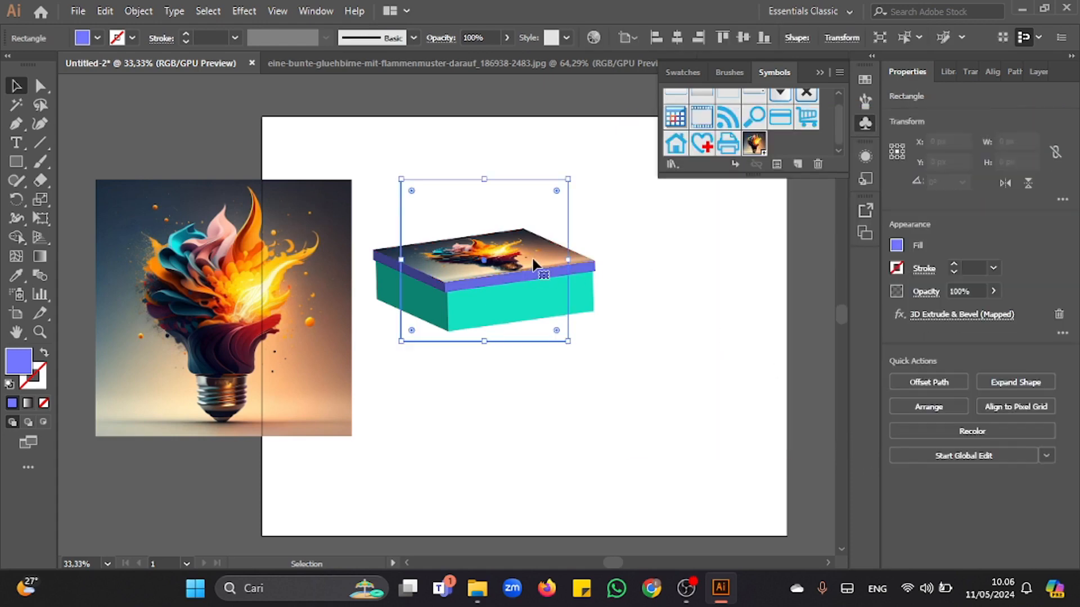
pyautogui.click(897, 247)
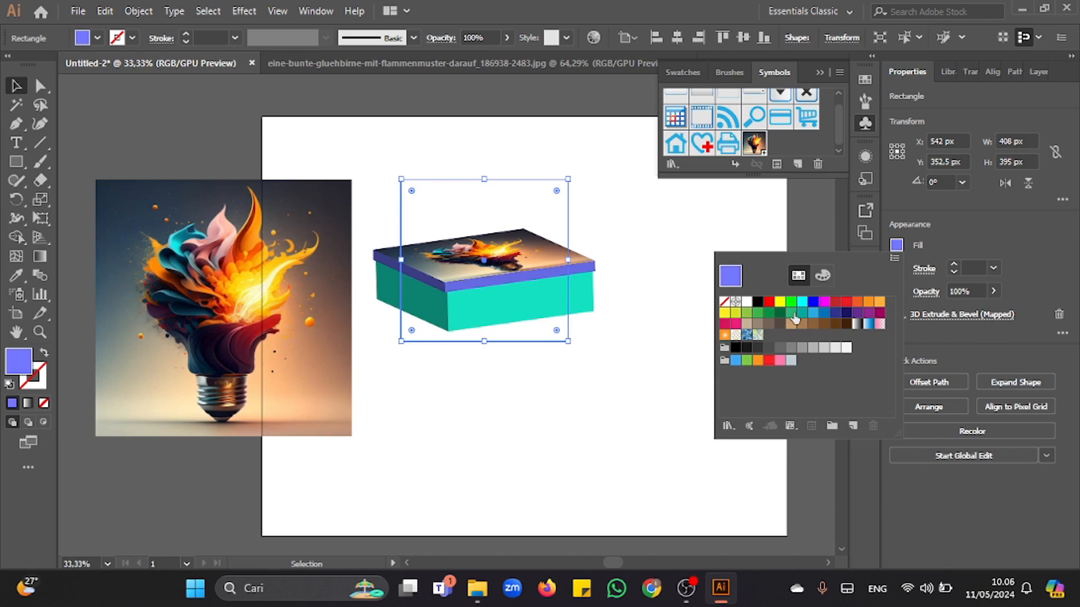
pyautogui.click(757, 304)
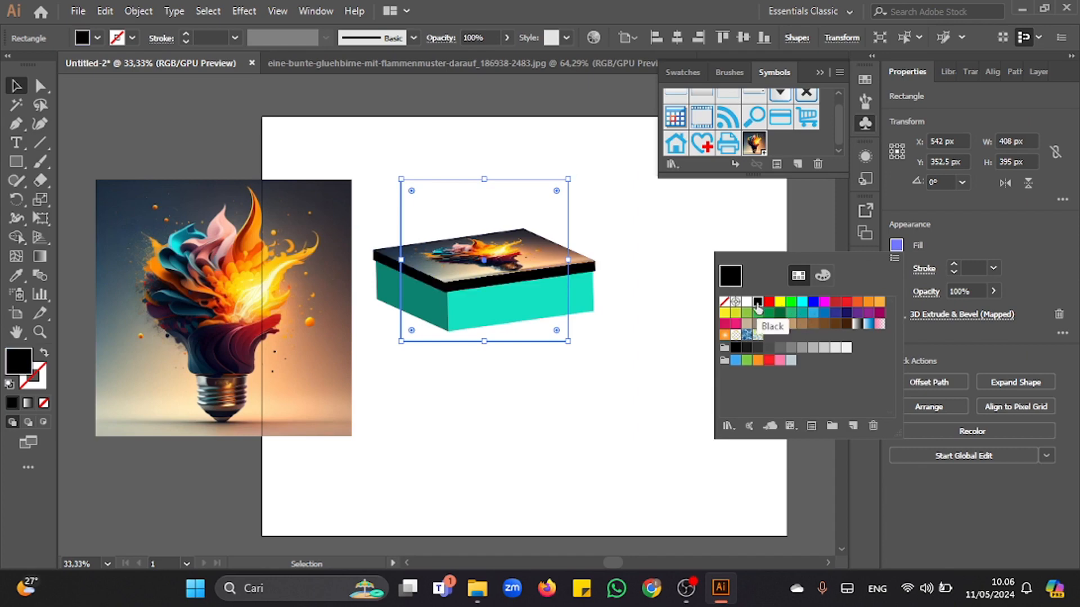
pyautogui.click(758, 348)
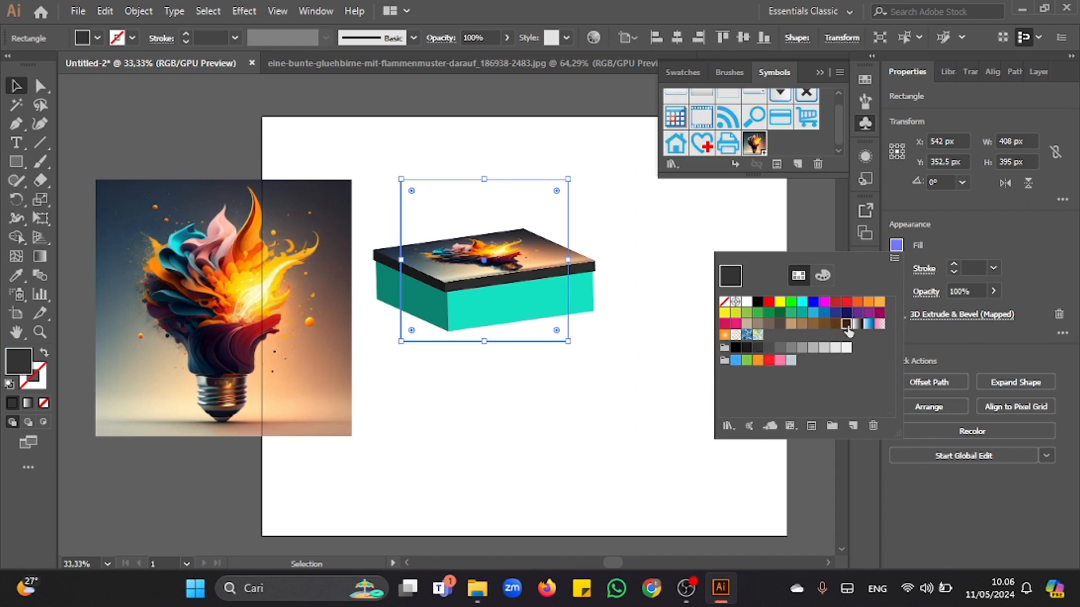
pyautogui.click(847, 325)
pyautogui.click(759, 349)
pyautogui.click(667, 369)
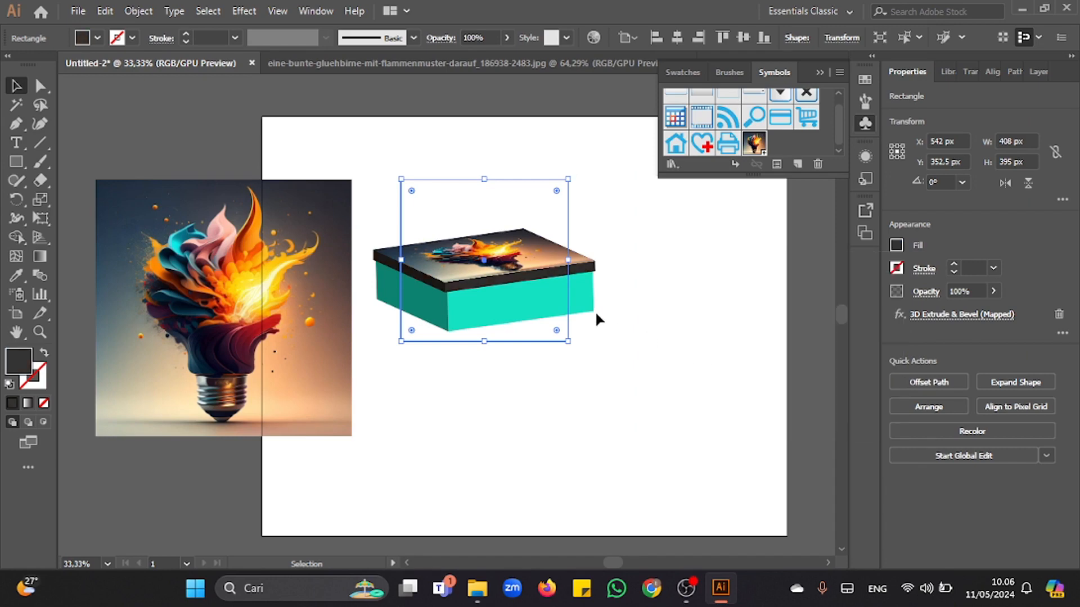
# - Open pattern-4u7ed6koskqhcez1.jpg from the Unduhan folder and copy its image
pyautogui.click(78, 10)
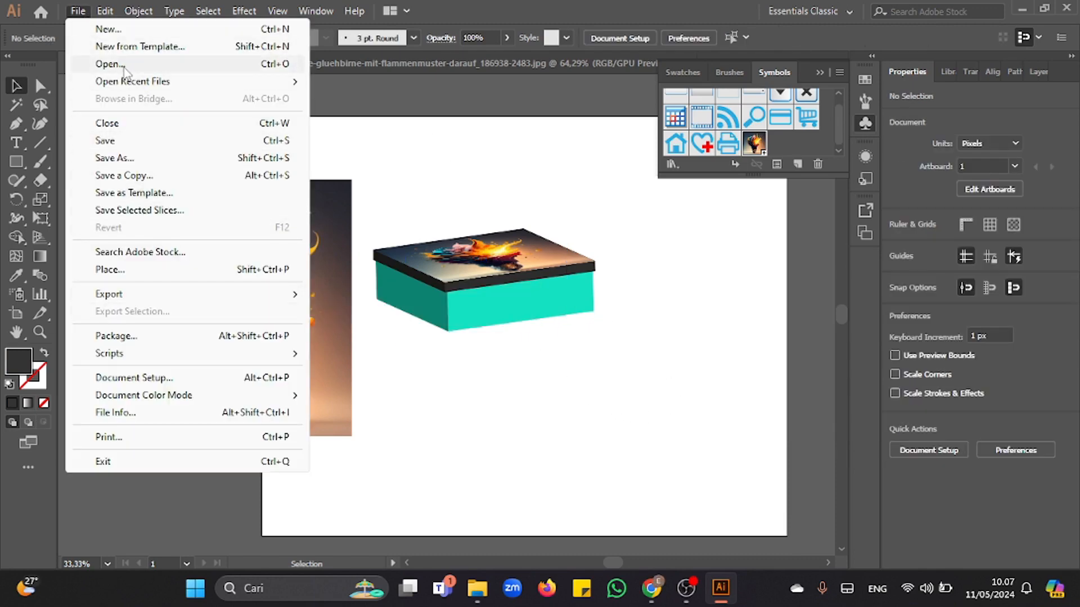
pyautogui.click(124, 66)
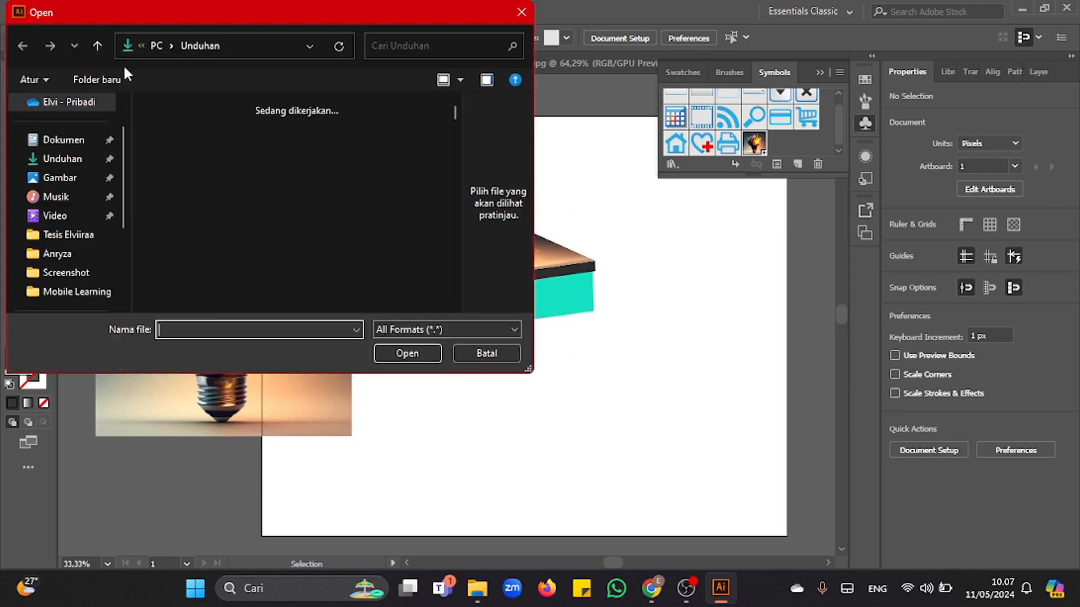
pyautogui.click(376, 198)
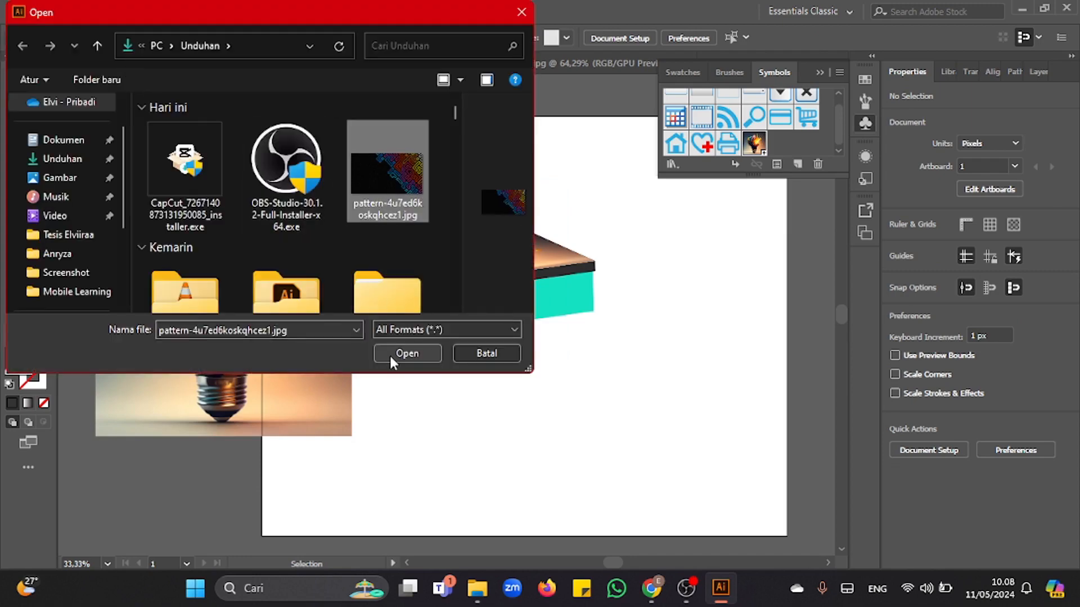
pyautogui.click(389, 356)
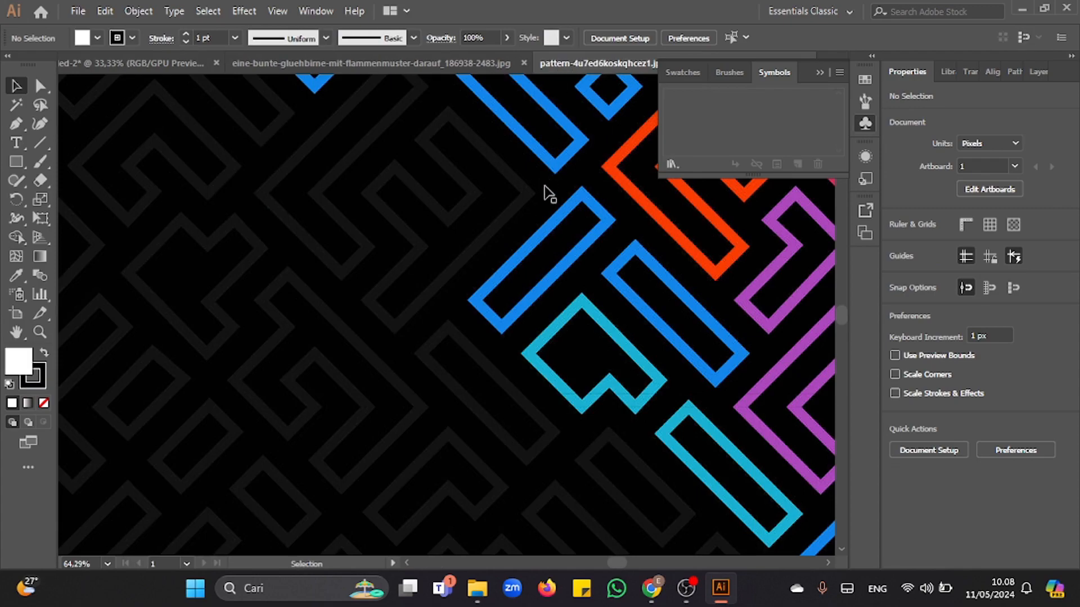
pyautogui.scroll(-4, 549, 198)
pyautogui.click(550, 197)
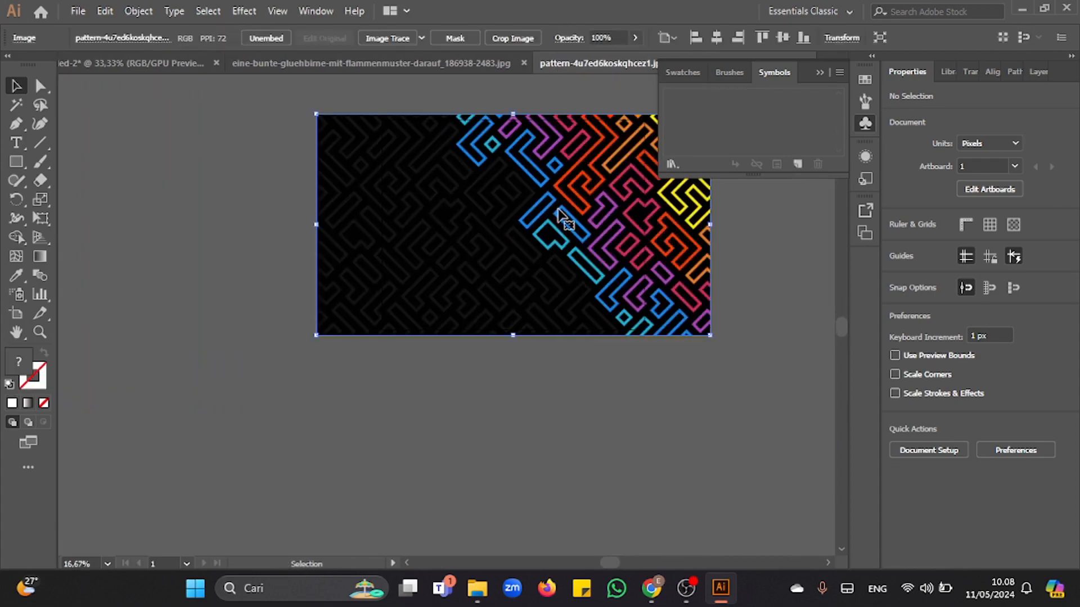
# - Paste the pattern image into the Untitled-2 document and scale it to about 500 by 281 px, placed below the box
pyautogui.click(192, 65)
pyautogui.hotkey('ctrl', 'v')
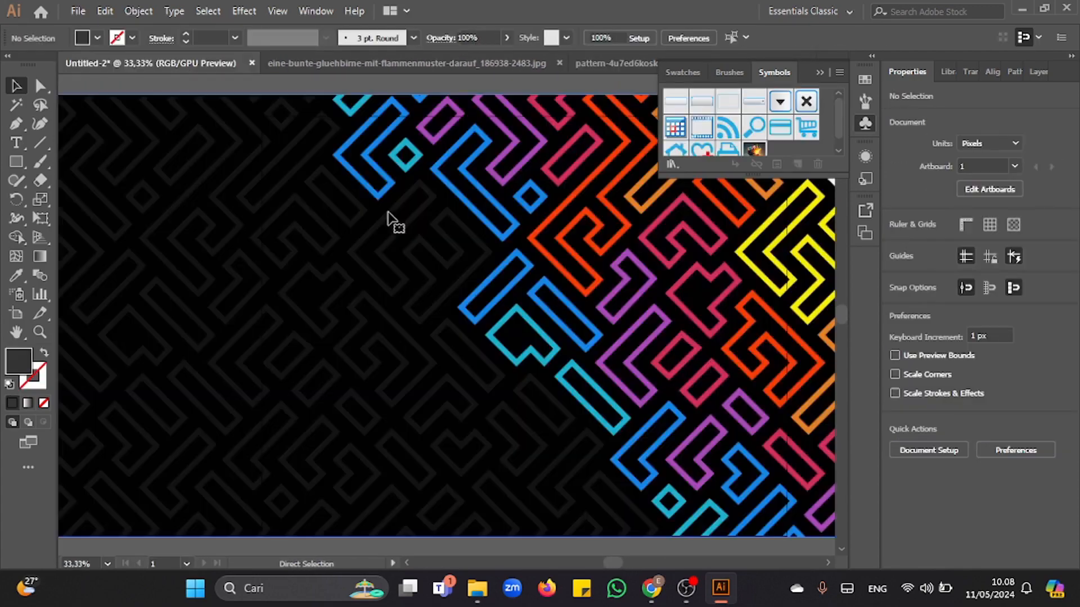
pyautogui.scroll(-4, 393, 222)
pyautogui.moveTo(514, 184); pyautogui.dragTo(445, 254)
pyautogui.scroll(-1, 444, 254)
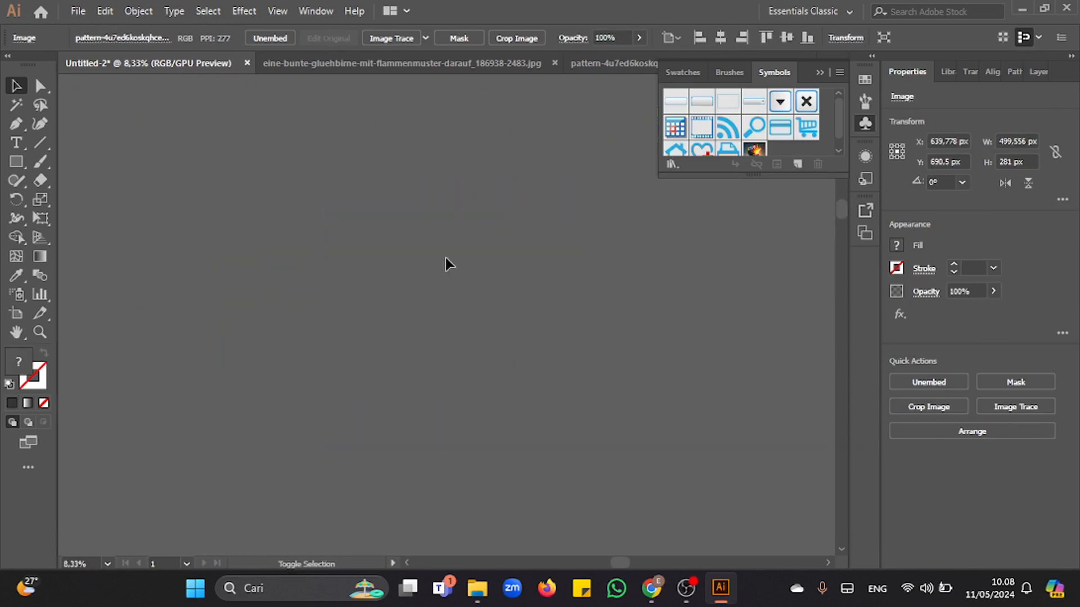
pyautogui.scroll(4, 444, 206)
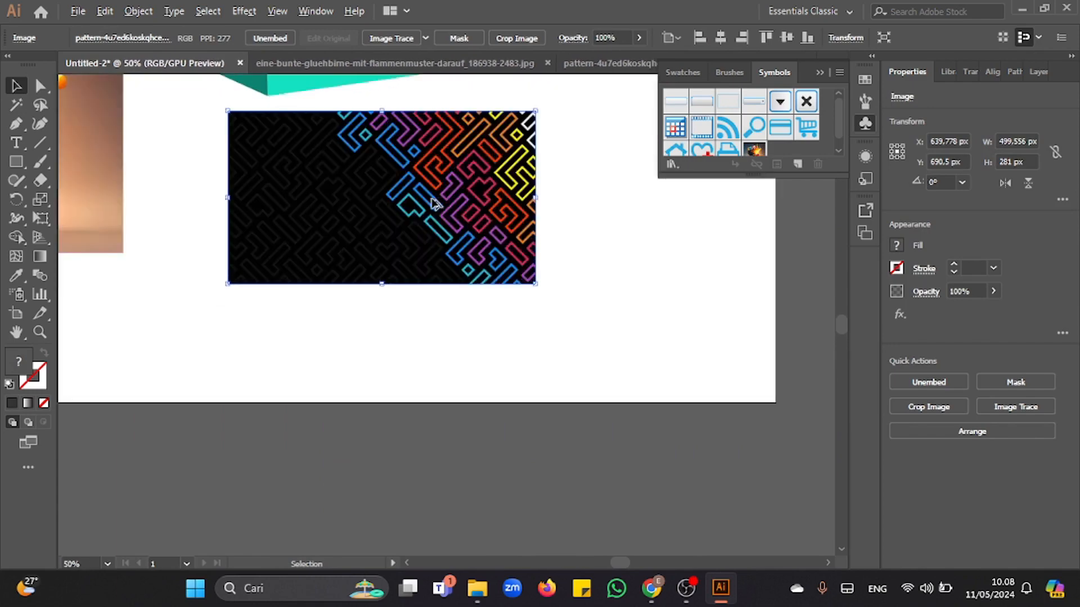
pyautogui.scroll(7, 437, 211)
pyautogui.scroll(-1, 432, 224)
# - Turn the pattern image into a dynamic symbol named Box
pyautogui.moveTo(436, 238); pyautogui.dragTo(751, 163)
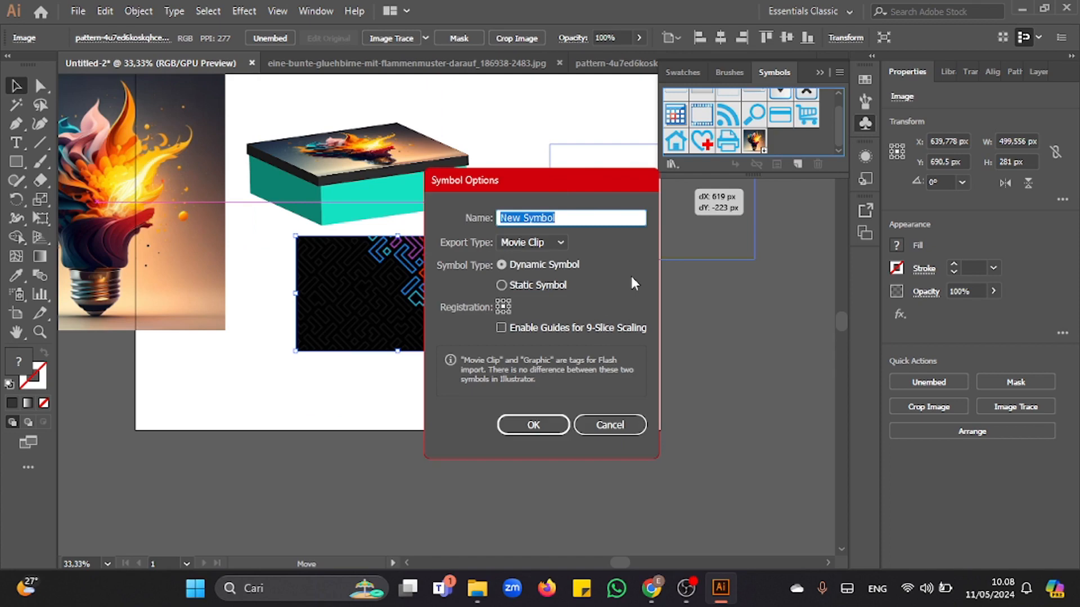
pyautogui.write('pola')
pyautogui.press('Return')
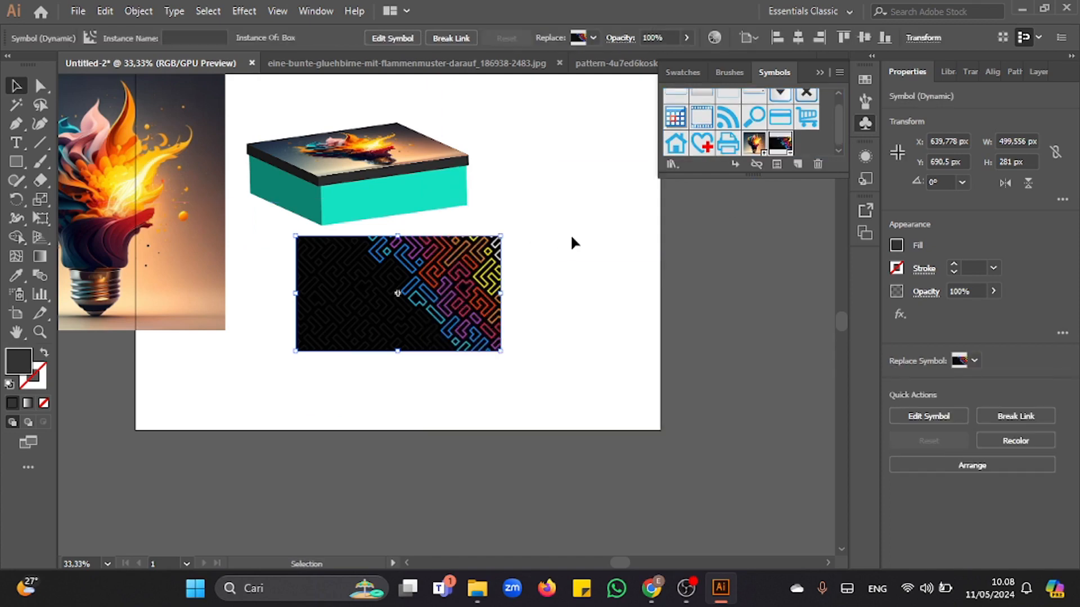
pyautogui.scroll(1, 456, 227)
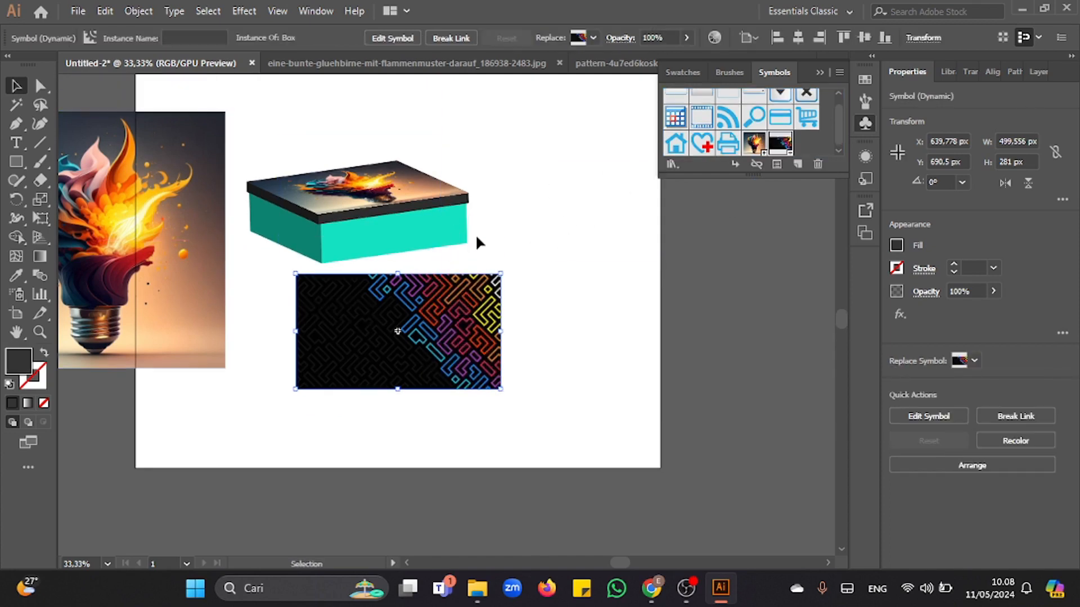
# - Map the Box symbol onto surface 4 of the turquoise box body, scaled to fit the face
pyautogui.click(457, 237)
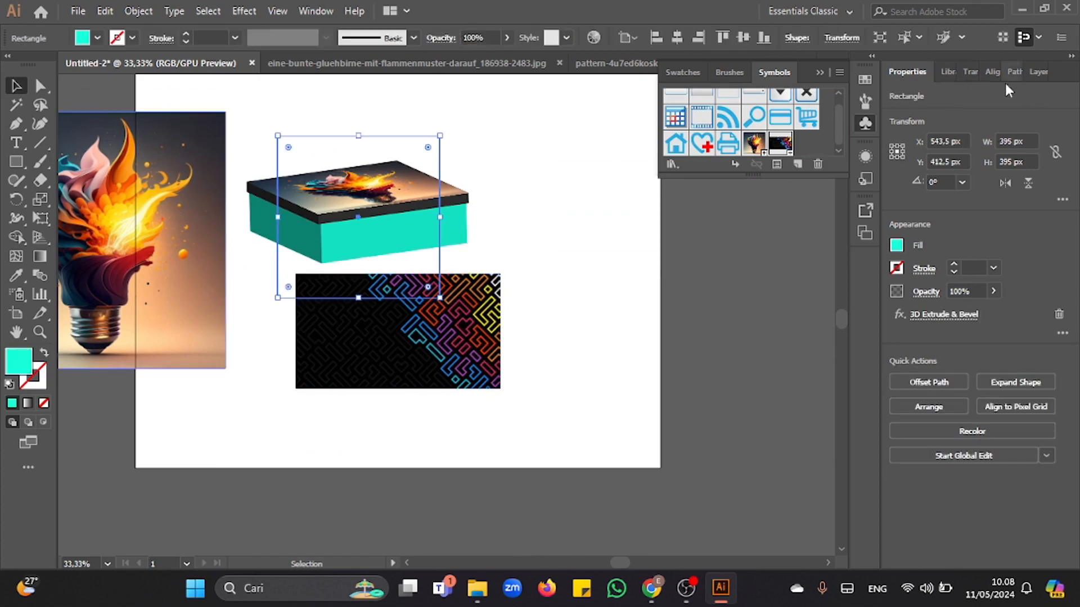
pyautogui.click(936, 316)
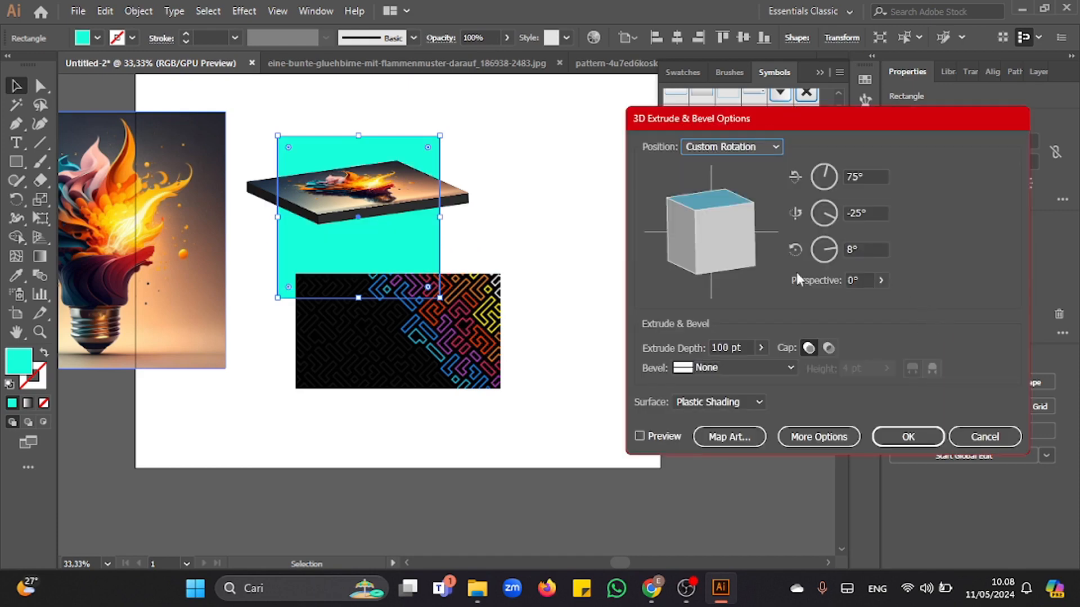
pyautogui.click(651, 437)
pyautogui.click(729, 437)
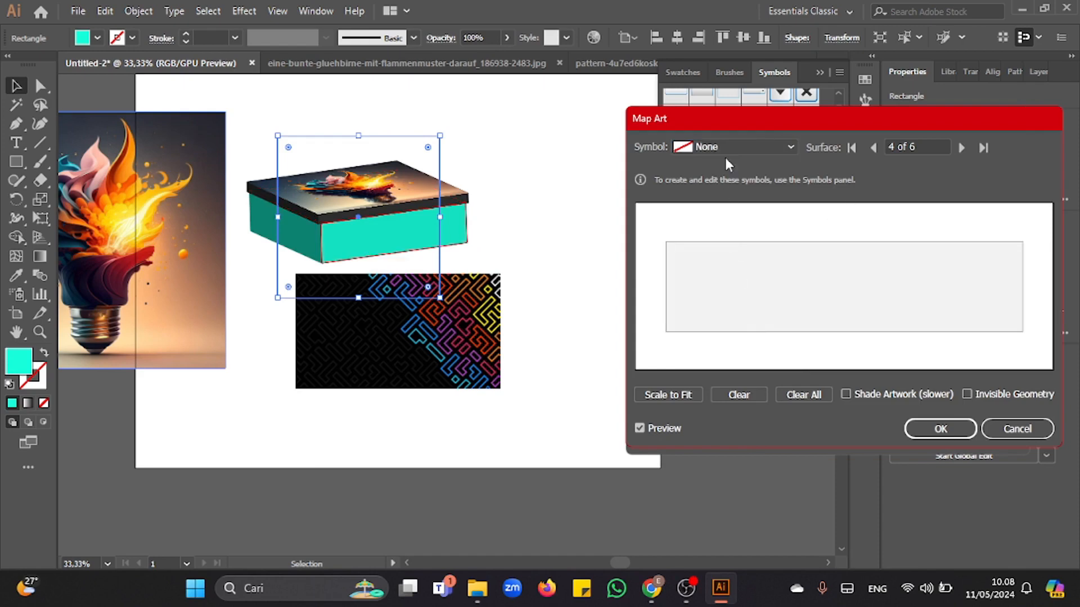
pyautogui.click(724, 147)
pyautogui.click(721, 456)
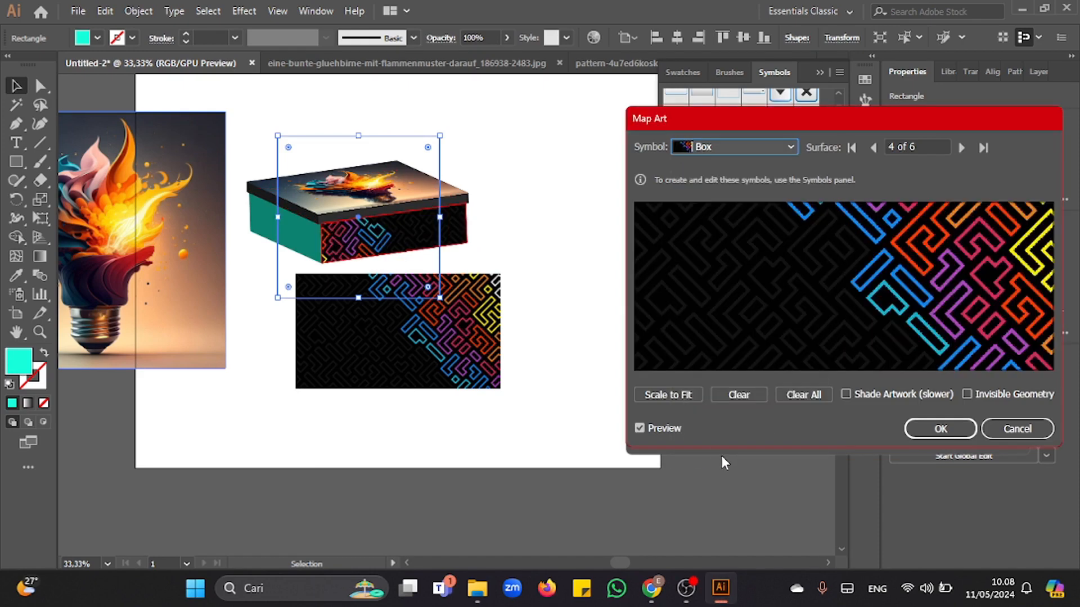
pyautogui.click(677, 398)
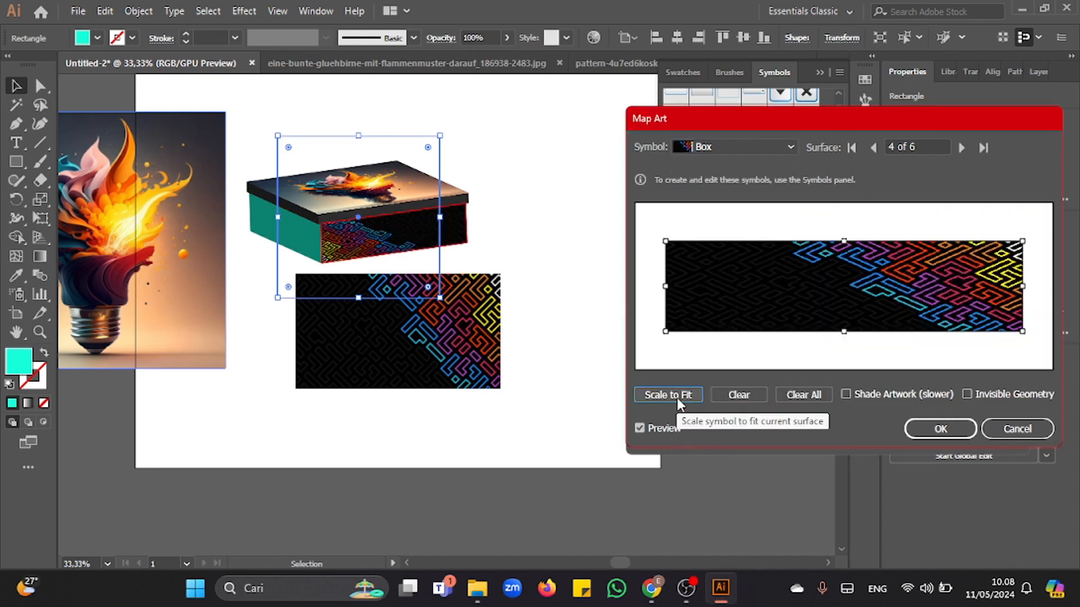
pyautogui.click(943, 431)
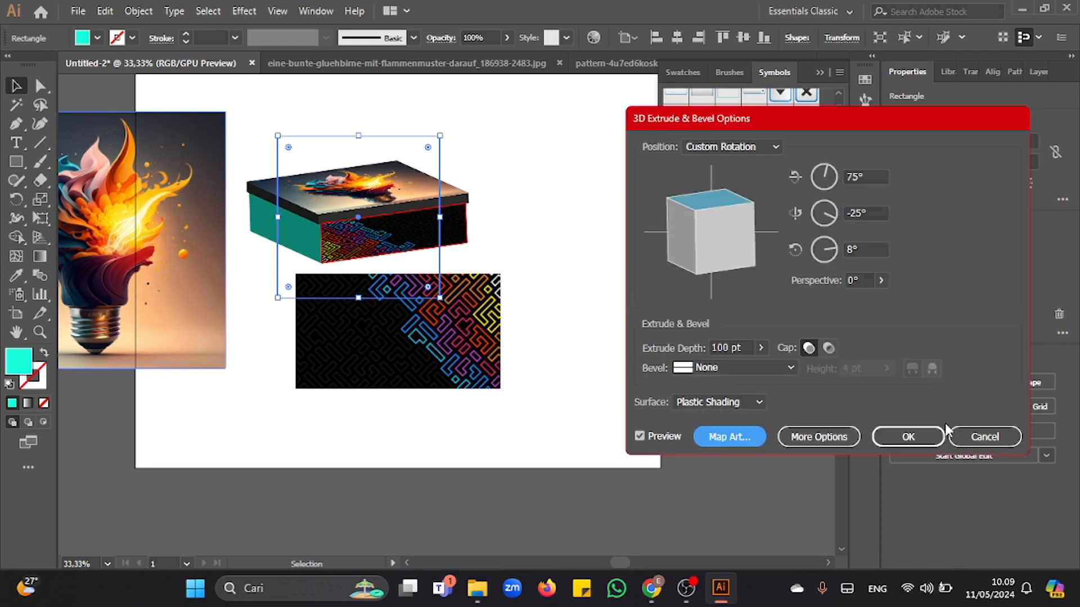
# - Map the Box symbol onto surface 5 of the box body as well, scaled to fit
pyautogui.click(727, 440)
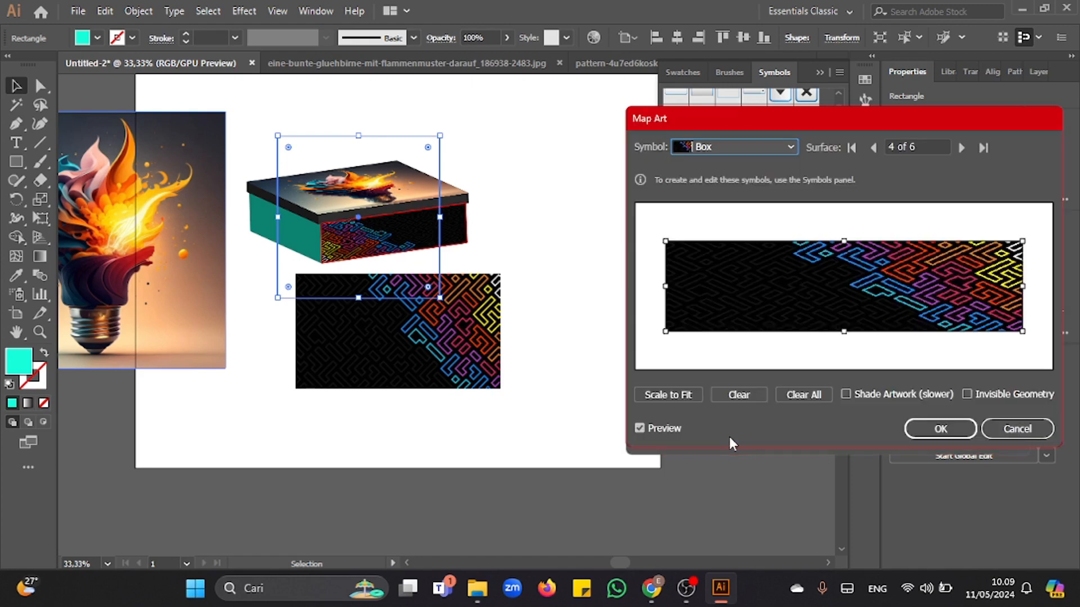
pyautogui.click(961, 148)
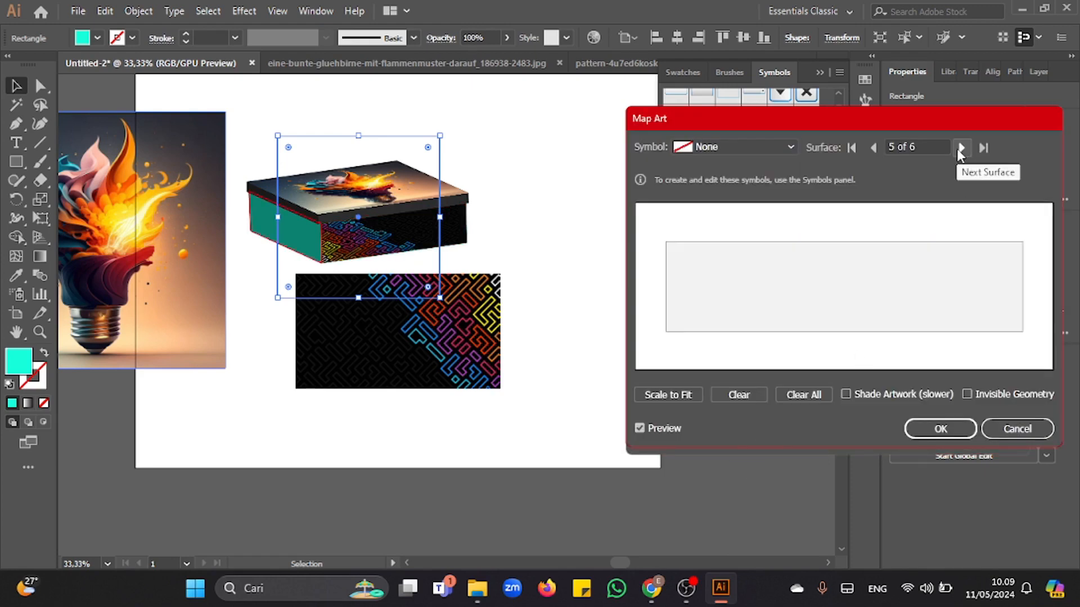
pyautogui.click(742, 147)
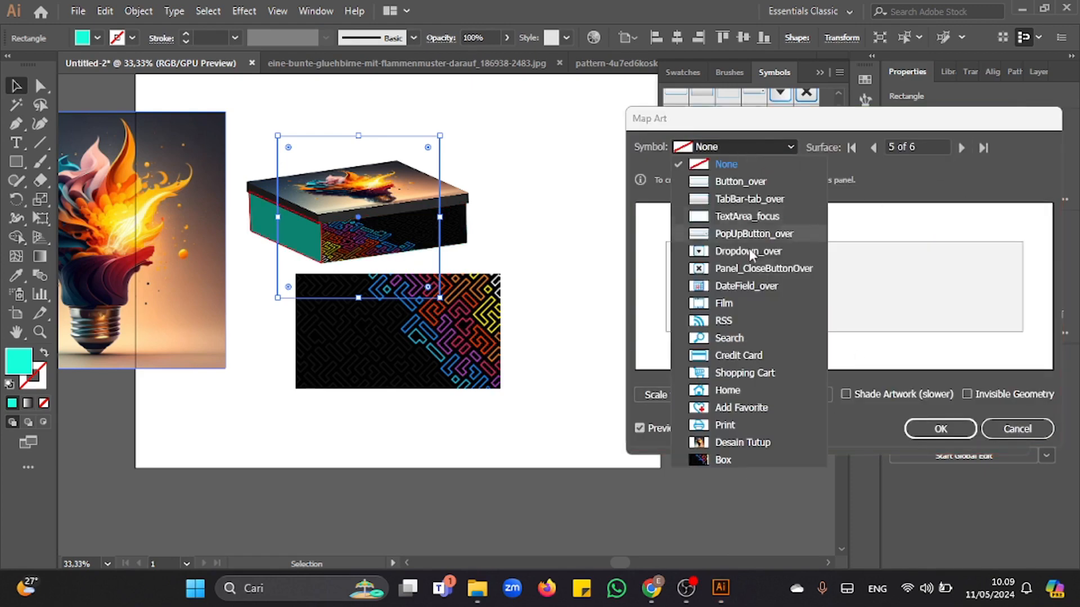
pyautogui.click(733, 453)
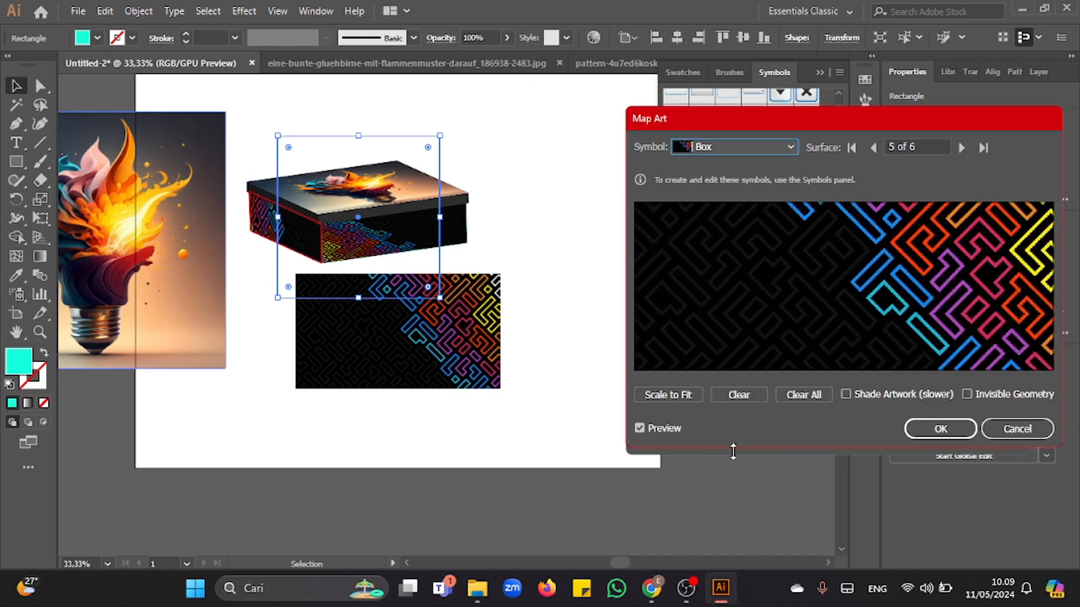
pyautogui.click(677, 398)
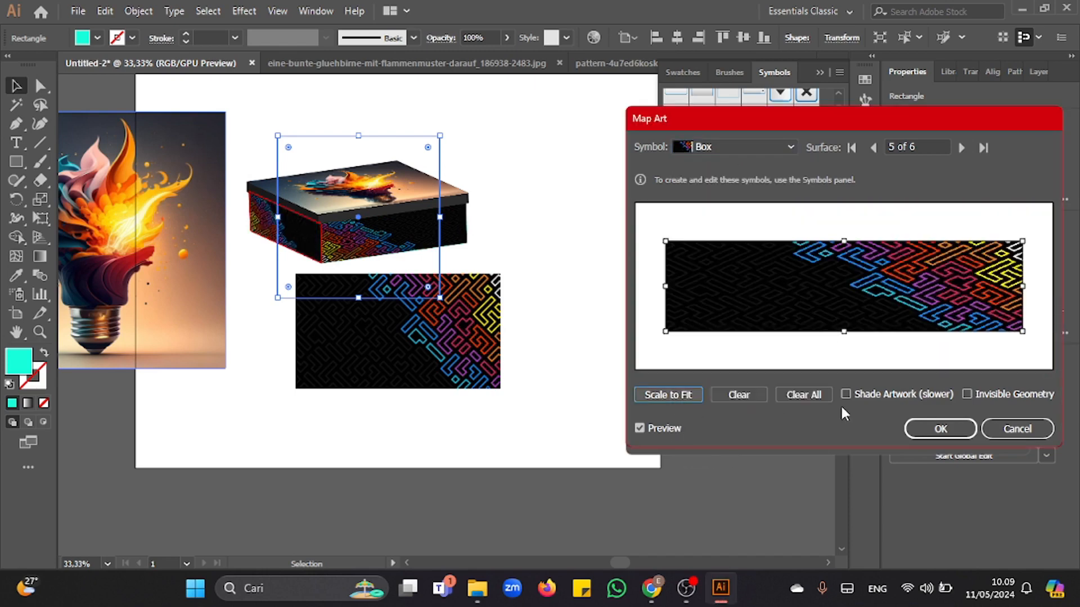
# - Mirror the pattern horizontally on surface 5, stretch it to fill the whole face, and apply the mapped artwork to the box
pyautogui.moveTo(667, 287)
pyautogui.mouseDown()
pyautogui.moveTo(978, 286)
pyautogui.moveTo(713, 287)
pyautogui.moveTo(677, 299)
pyautogui.mouseUp()
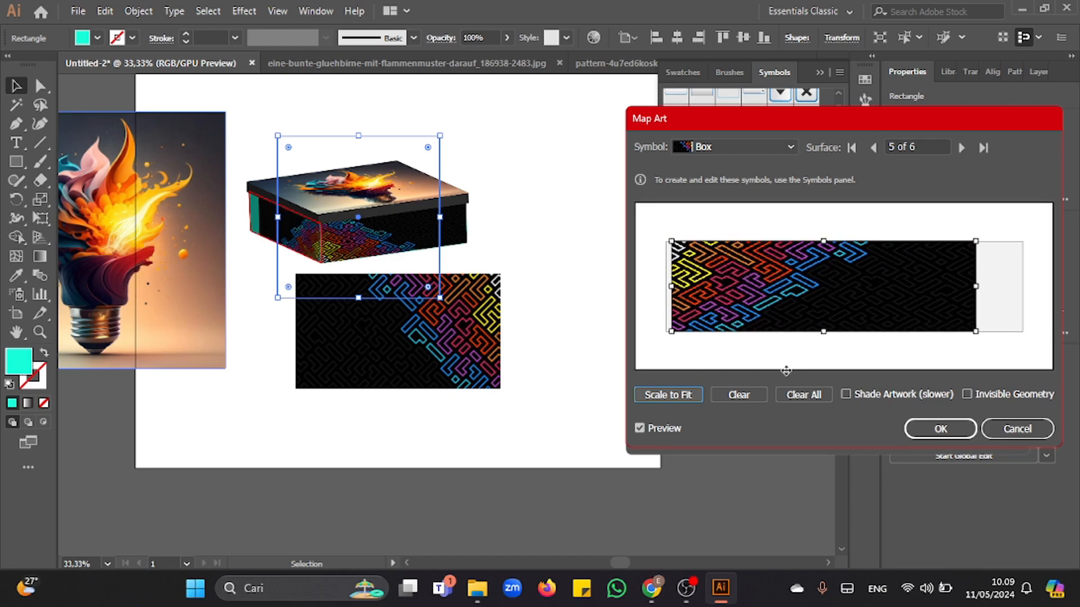
pyautogui.click(659, 397)
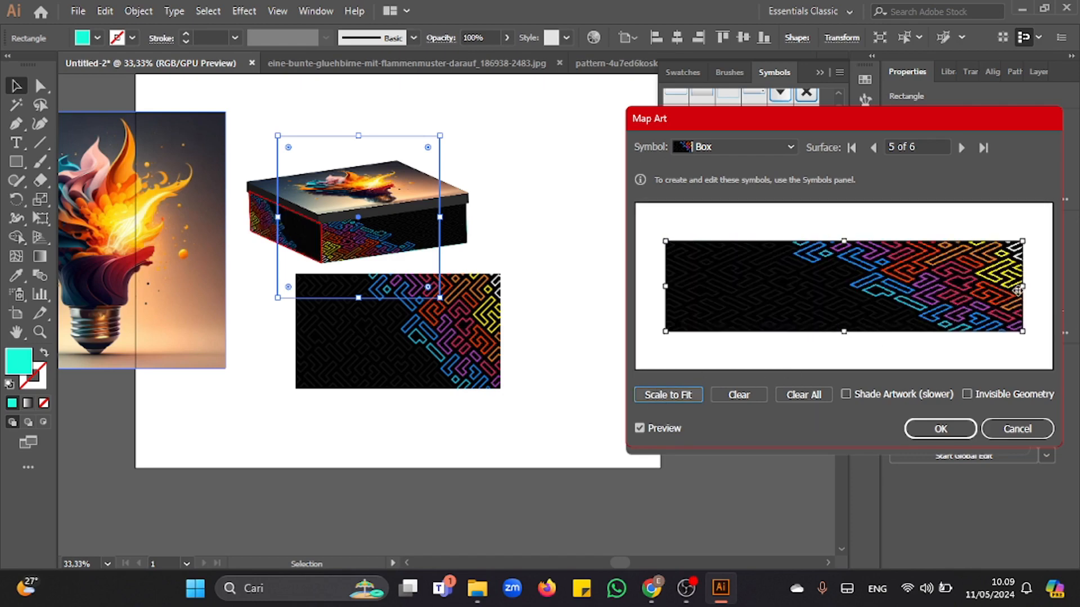
pyautogui.moveTo(1022, 288)
pyautogui.mouseDown()
pyautogui.moveTo(732, 286)
pyautogui.moveTo(1026, 283)
pyautogui.mouseUp()
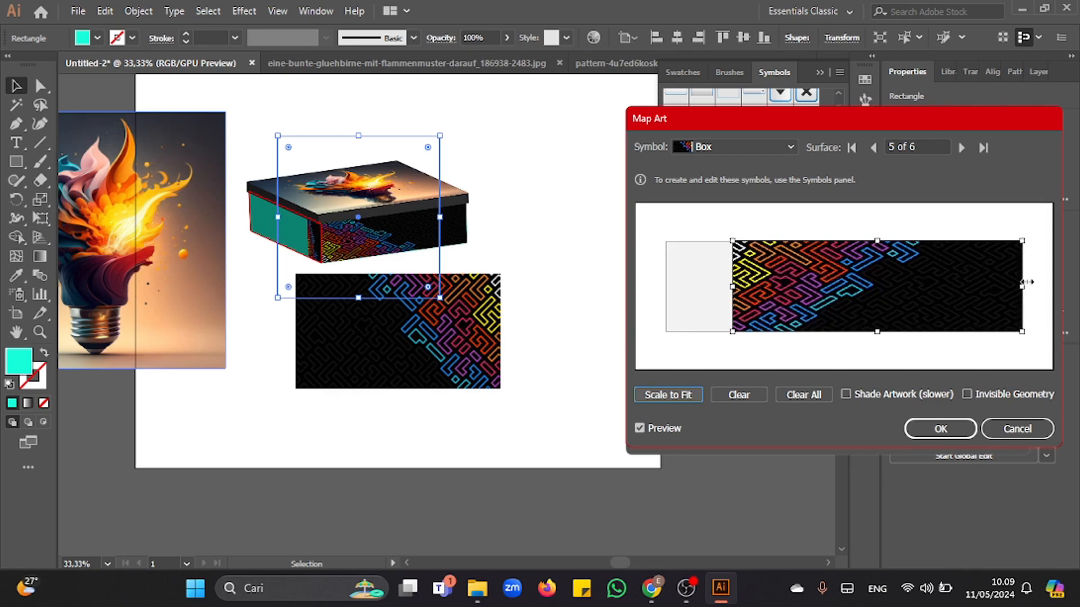
pyautogui.moveTo(738, 288); pyautogui.dragTo(671, 288)
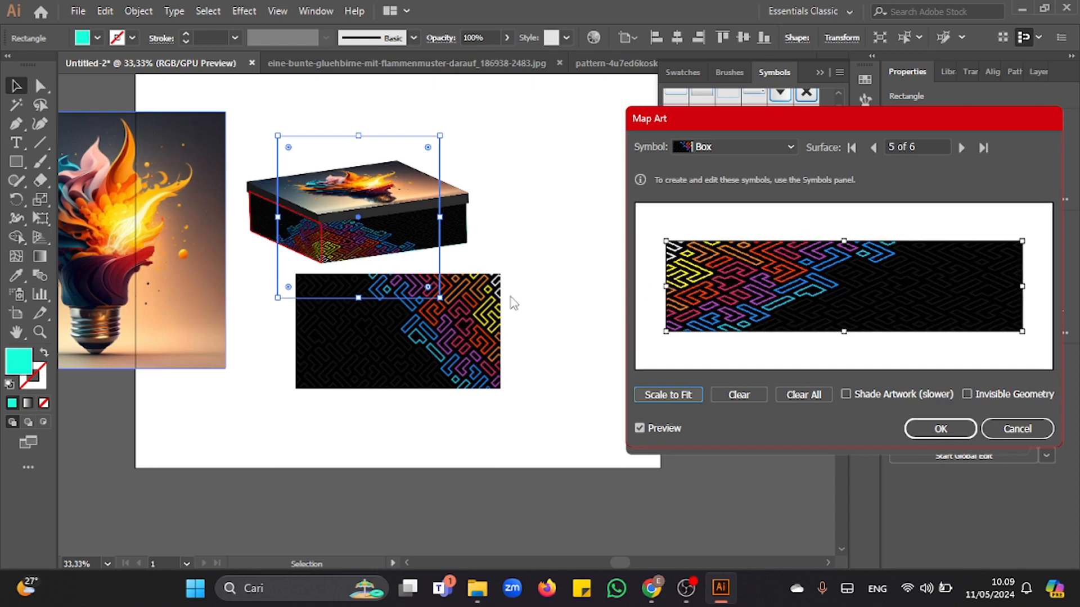
pyautogui.click(962, 147)
pyautogui.click(941, 428)
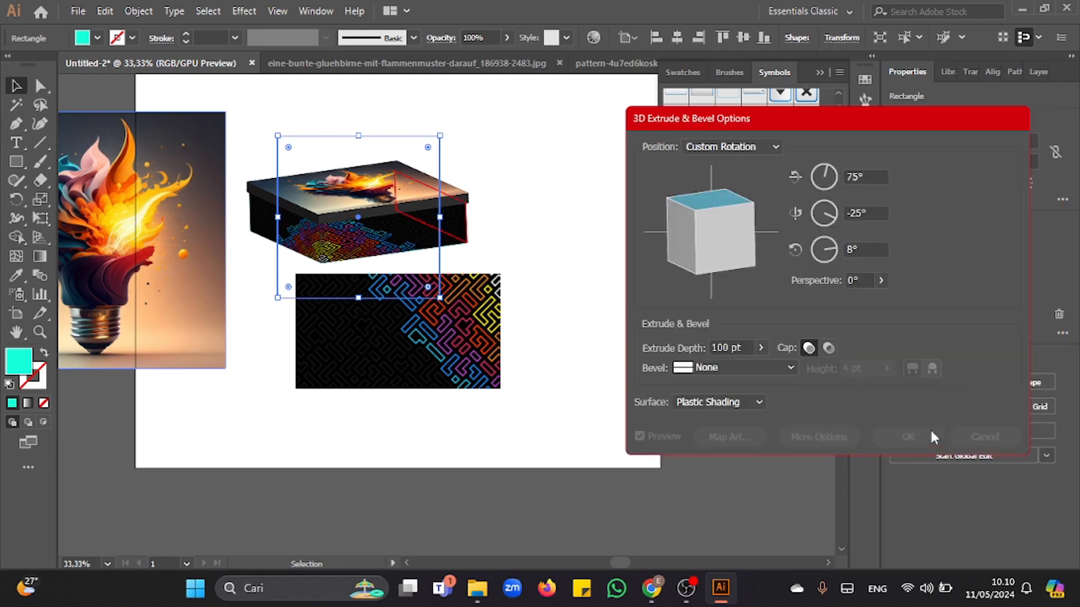
pyautogui.click(900, 437)
pyautogui.click(827, 420)
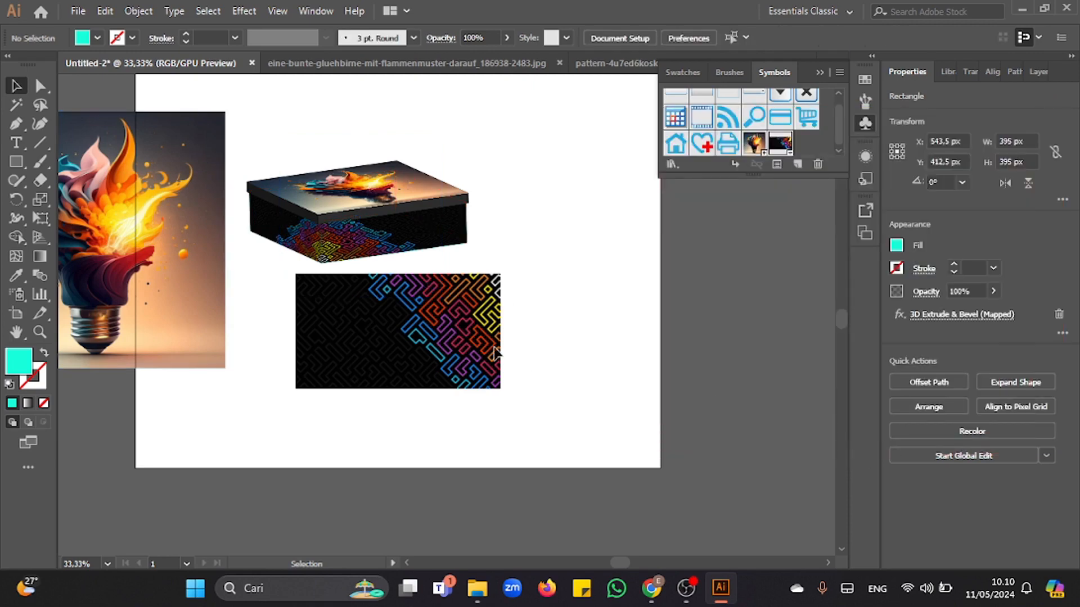
# - Delete the loose pattern image and the light bulb image, leaving only the box with its lid
pyautogui.click(481, 353)
pyautogui.press('Delete')
pyautogui.click(211, 248)
pyautogui.press('Delete')
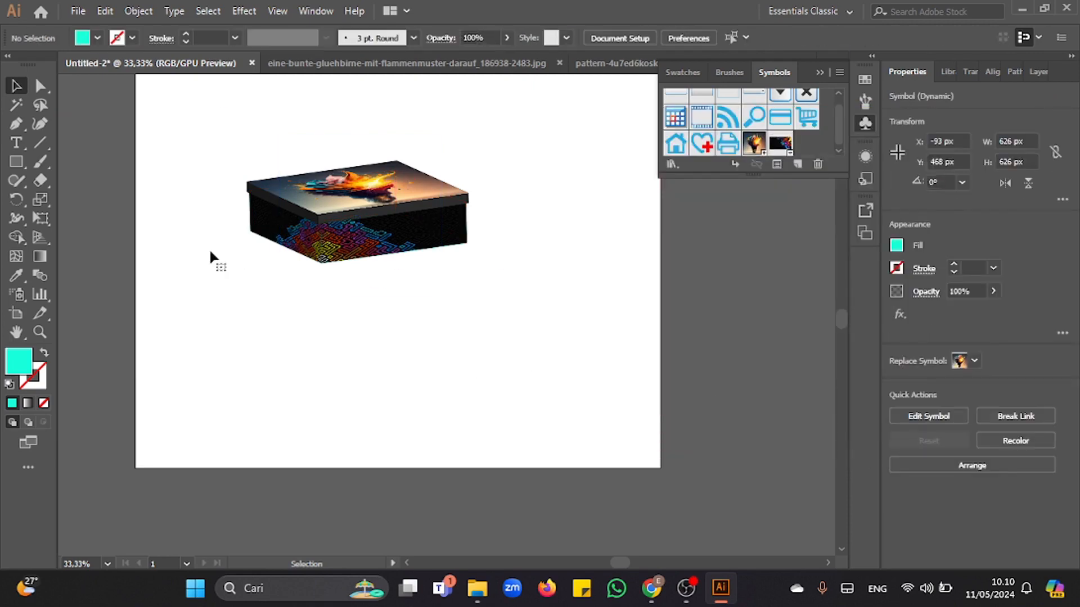
# - Move the box and its lid together to the centre of the artboard
pyautogui.moveTo(452, 172); pyautogui.dragTo(199, 319)
pyautogui.moveTo(360, 205); pyautogui.dragTo(399, 265)
pyautogui.click(537, 288)
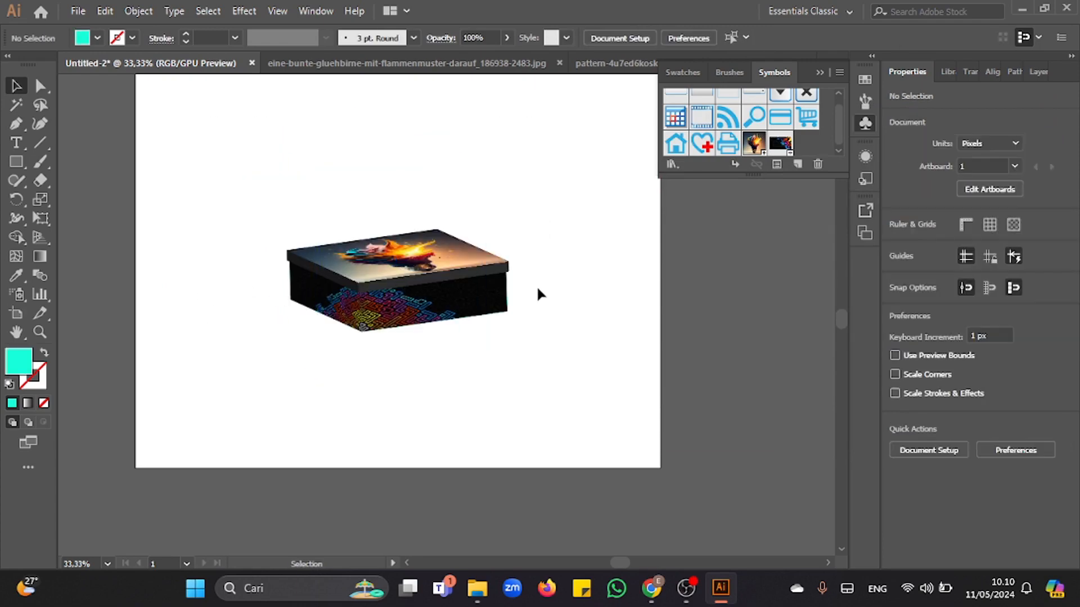
pyautogui.moveTo(547, 172); pyautogui.dragTo(193, 388)
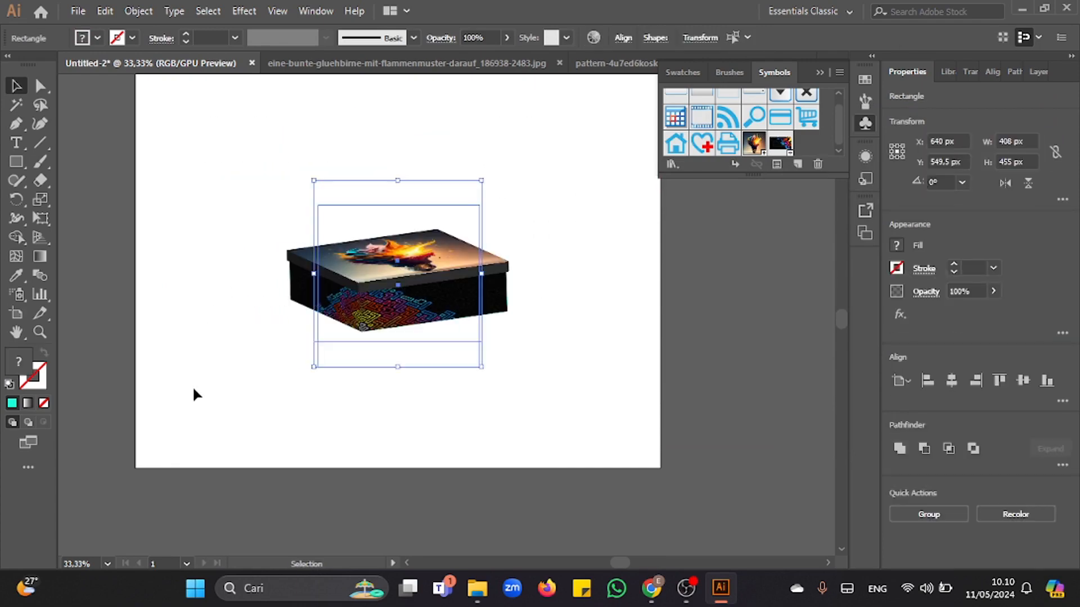
pyautogui.click(193, 389)
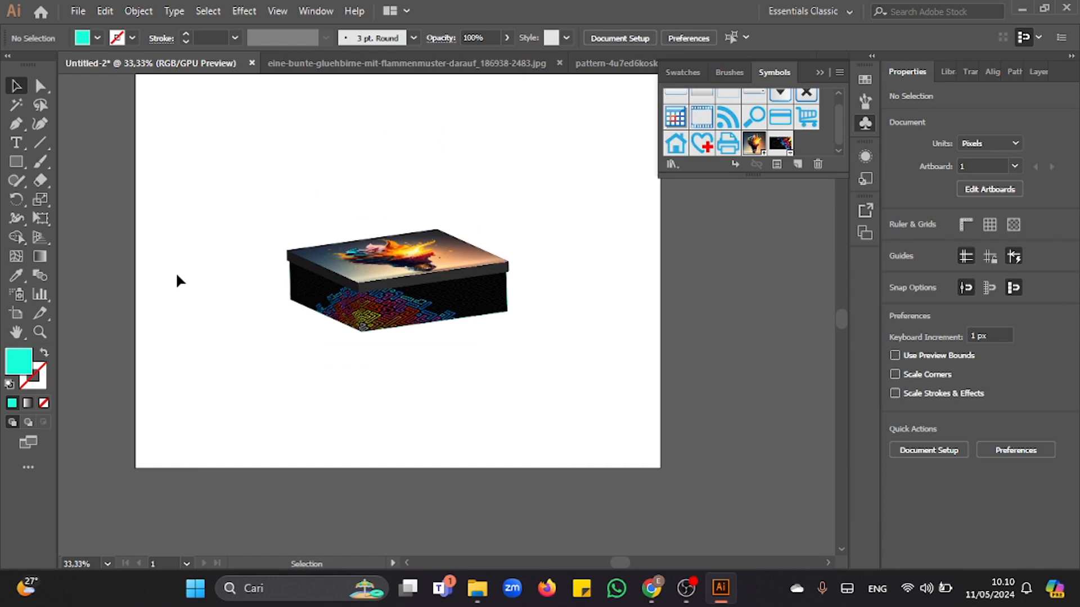
# - Draw a rectangle about 720 by 94 px over the box's base and fill it with a radial gradient, black centre to white edge
pyautogui.click(16, 162)
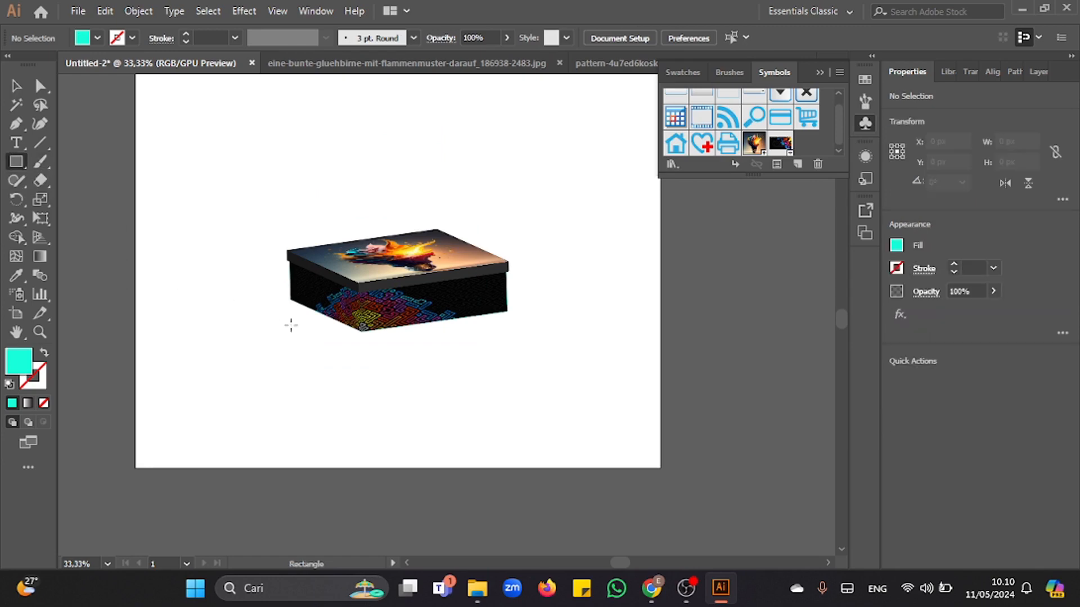
pyautogui.moveTo(249, 303)
pyautogui.mouseDown()
pyautogui.moveTo(526, 328)
pyautogui.moveTo(544, 341)
pyautogui.mouseUp()
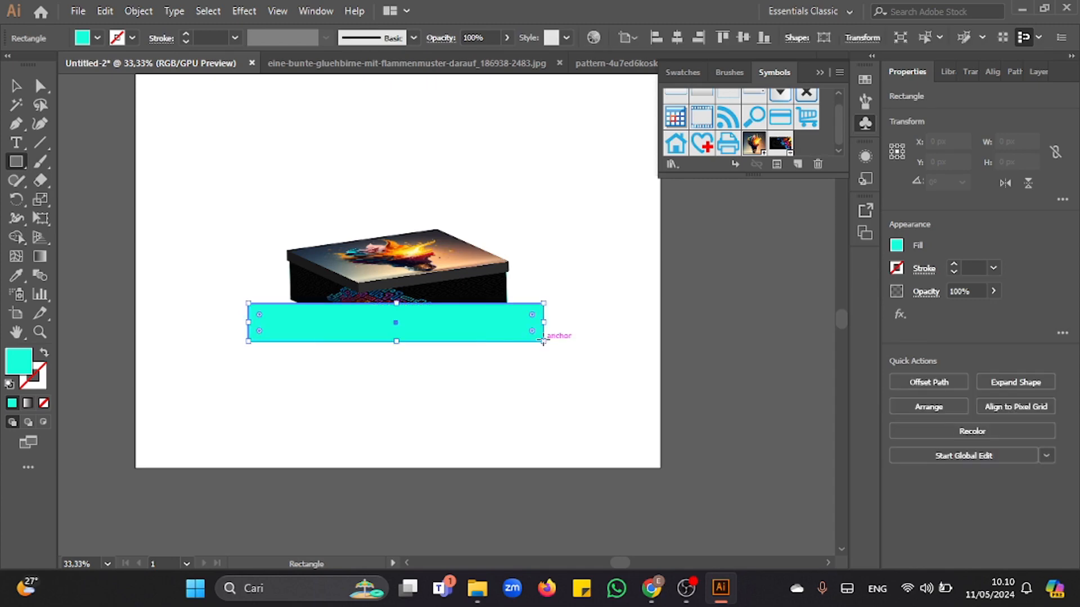
pyautogui.click(27, 403)
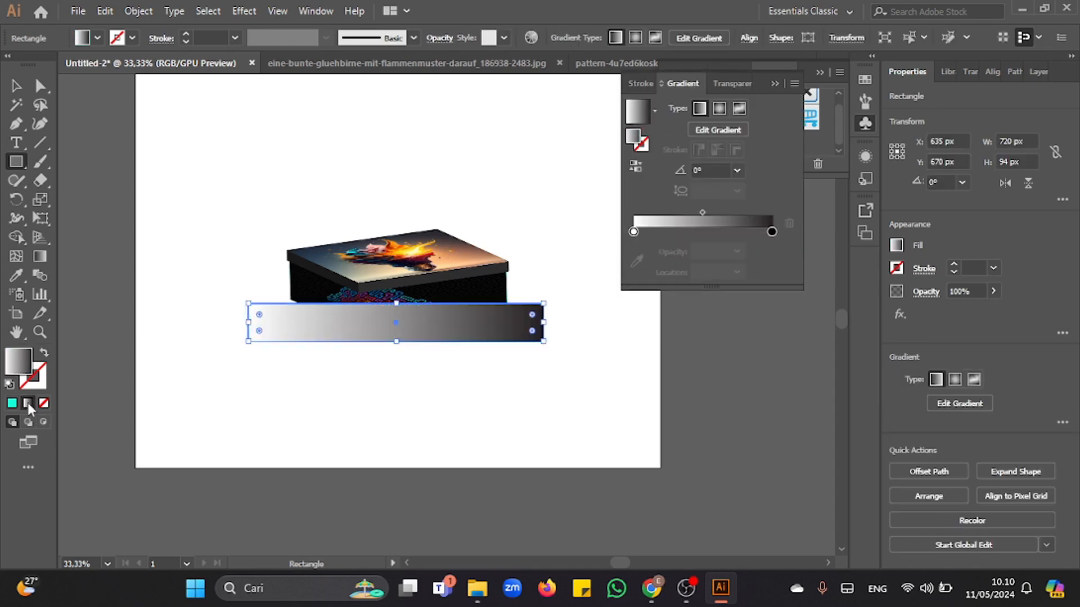
pyautogui.click(719, 108)
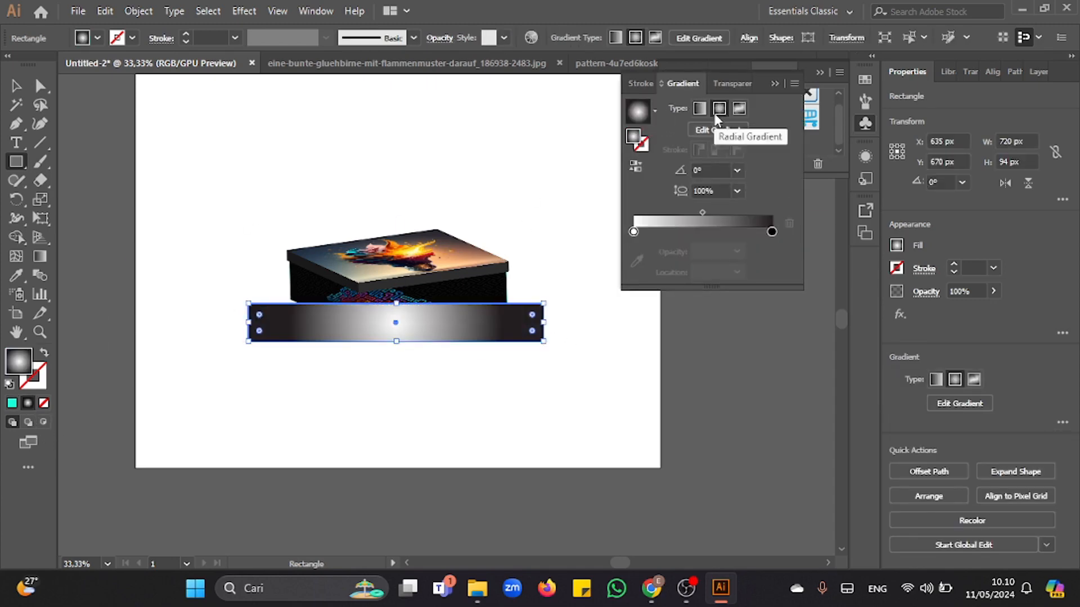
pyautogui.click(635, 167)
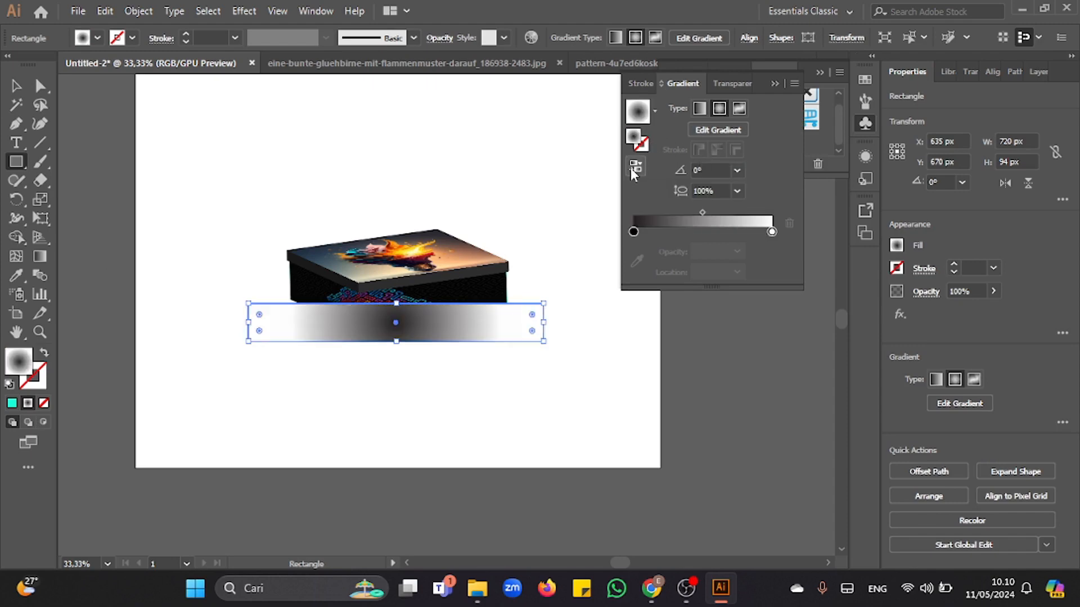
pyautogui.click(394, 344)
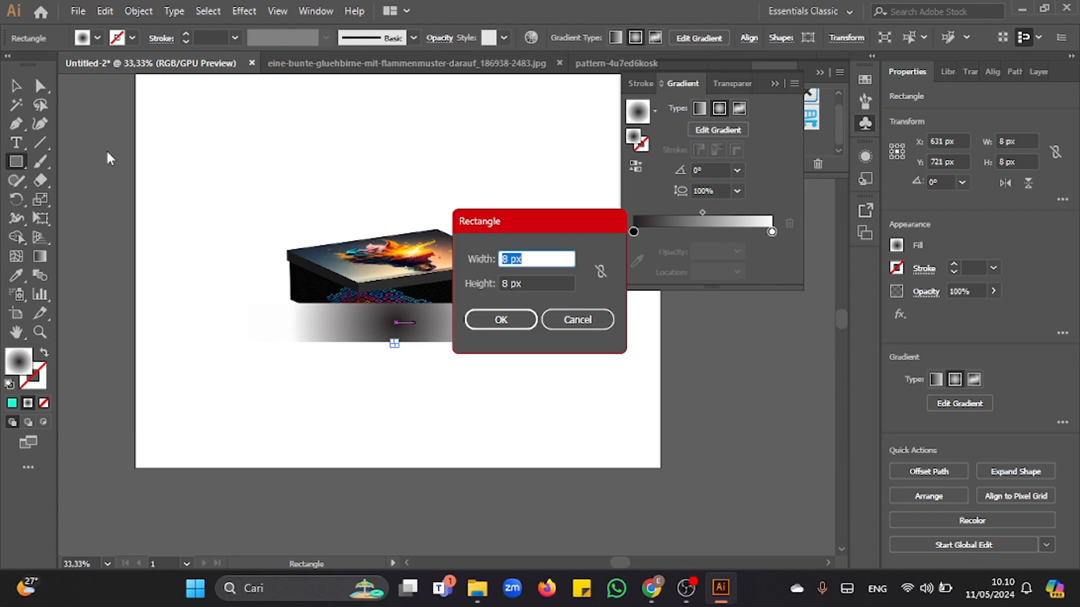
pyautogui.press('Escape')
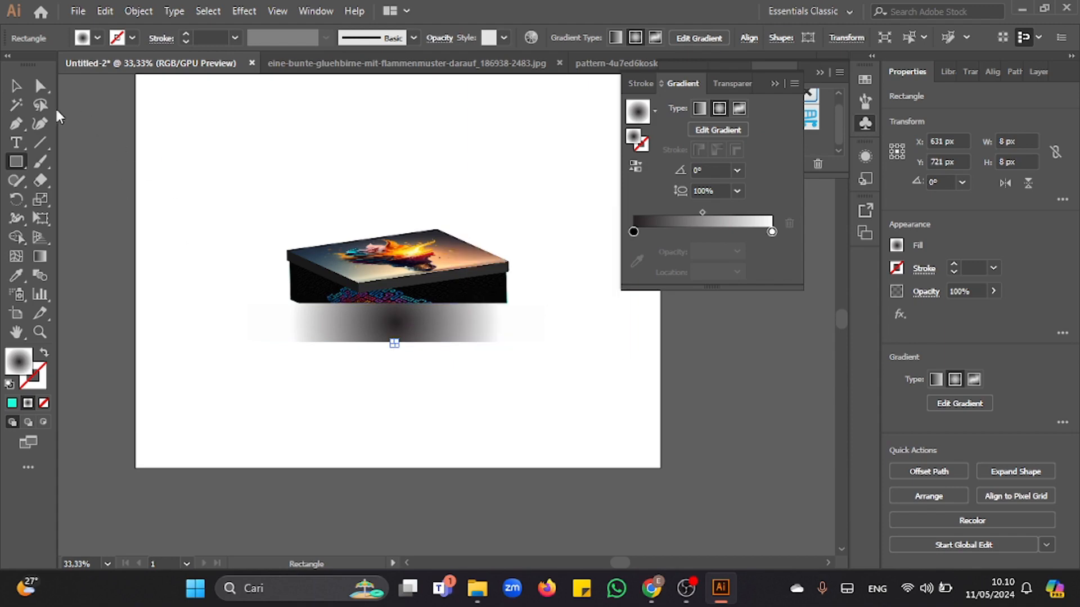
# - Send the gradient rectangle to the back, behind the box
pyautogui.click(16, 86)
pyautogui.click(428, 329)
pyautogui.rightClick(442, 336)
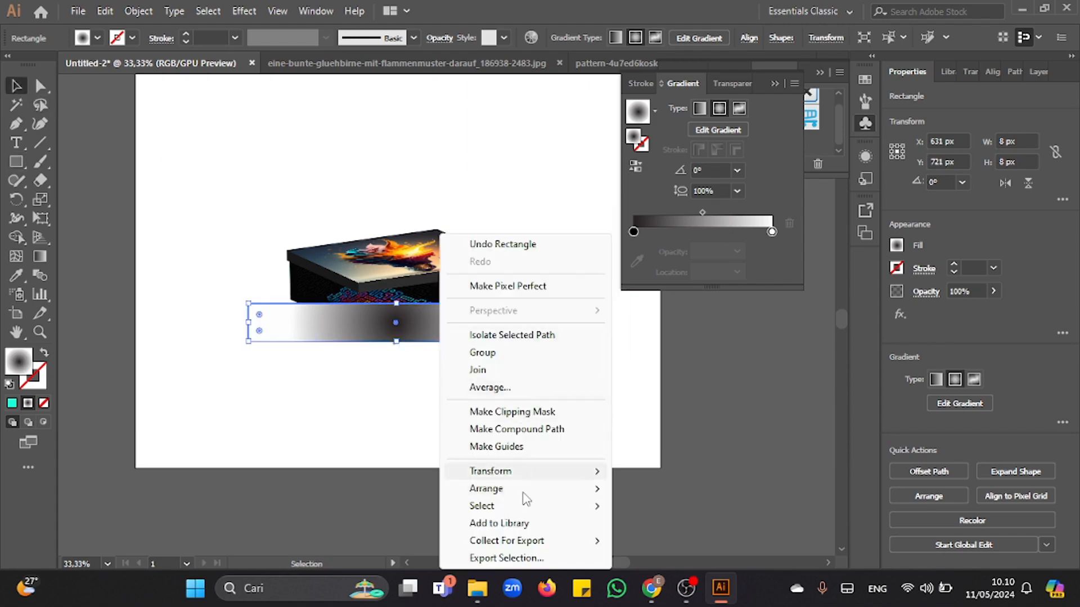
pyautogui.moveTo(486, 489)
pyautogui.click(664, 540)
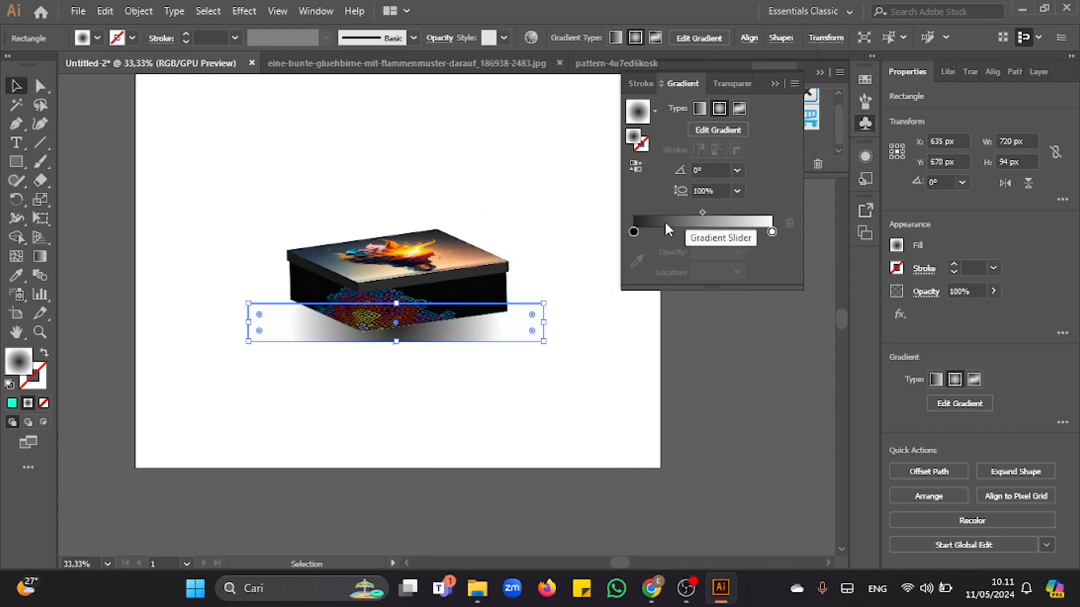
# - Set the opacity of the rectangle's white outer gradient stop to 0%
pyautogui.click(772, 233)
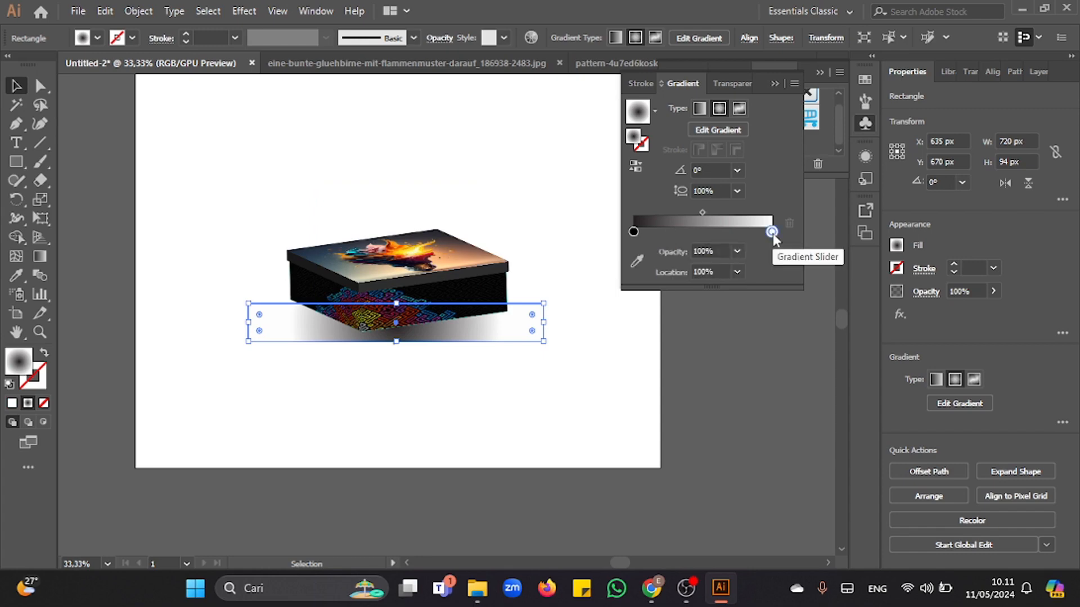
pyautogui.click(724, 251)
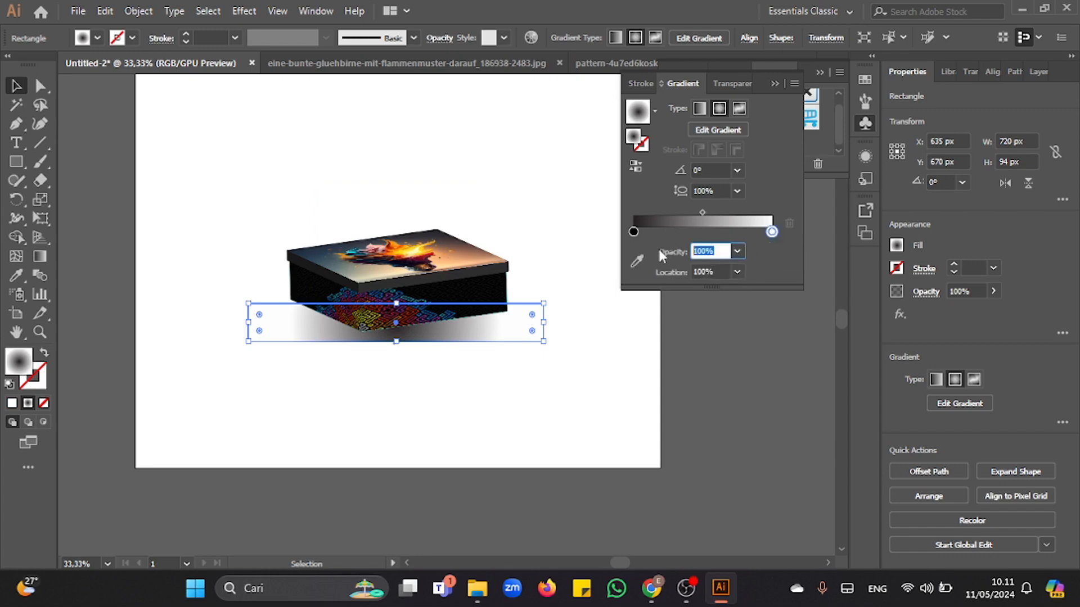
pyautogui.write('0')
pyautogui.click(714, 272)
# - Flatten the rectangle's radial gradient into a thin ellipse with an aspect ratio of about 17.4%
pyautogui.rightClick(472, 327)
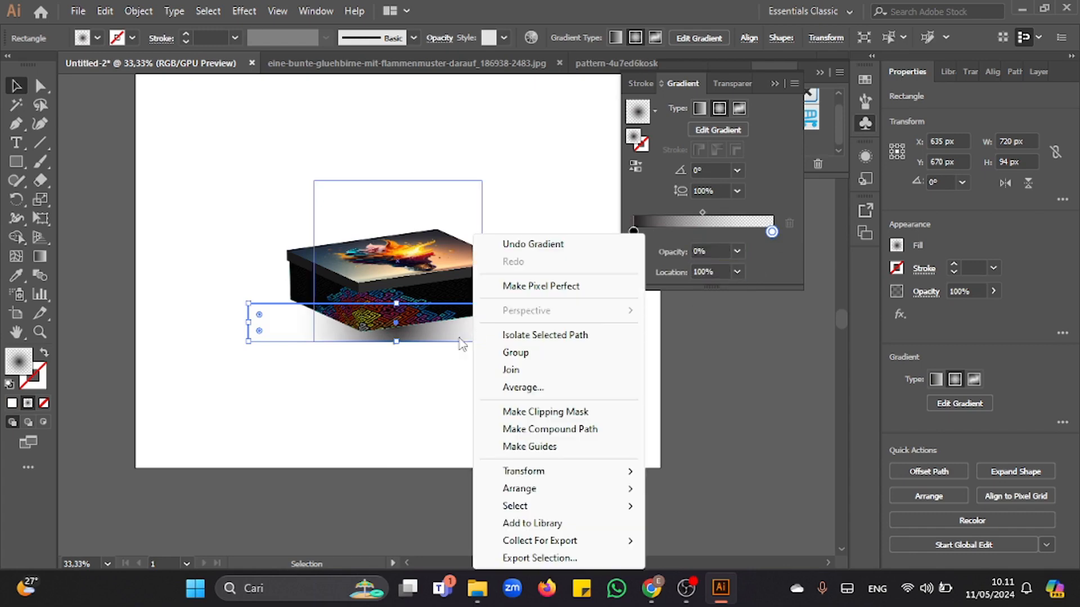
pyautogui.click(280, 336)
pyautogui.press('g')
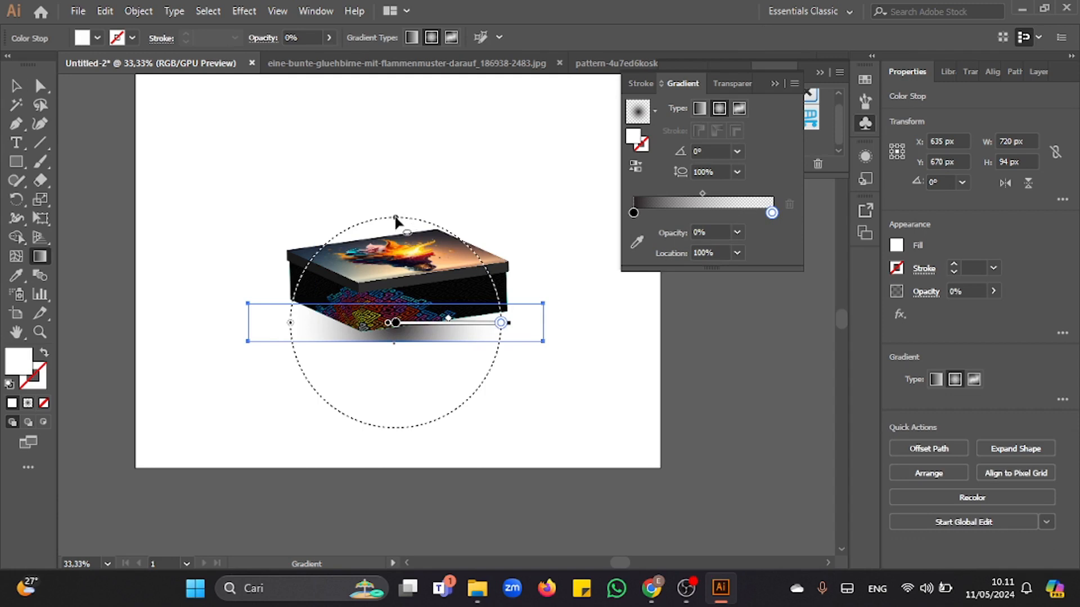
pyautogui.moveTo(395, 220); pyautogui.dragTo(388, 312)
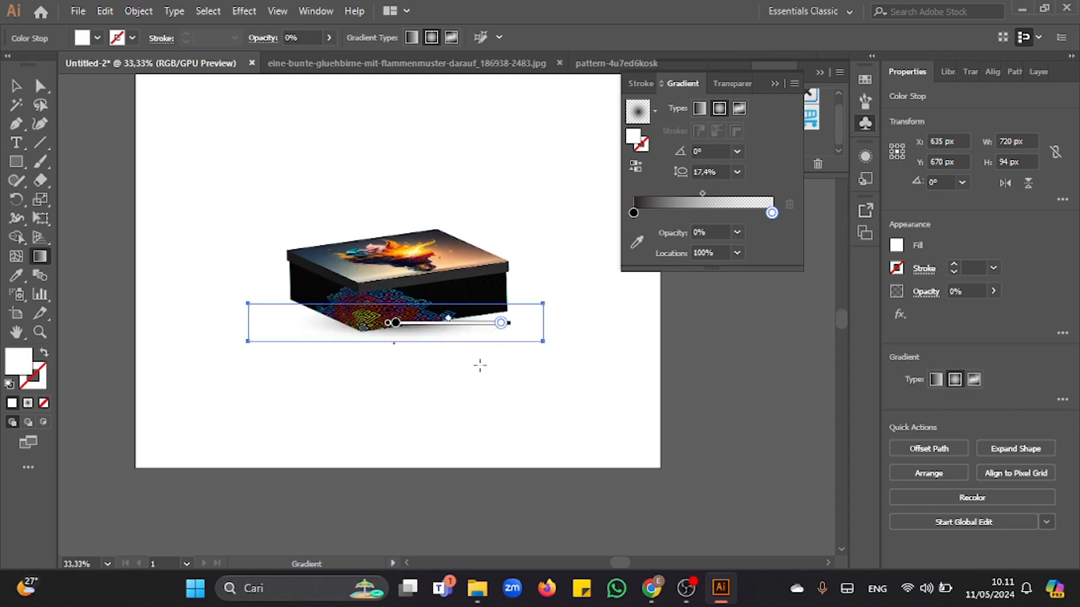
# - Enlarge the gradient rectangle around the box's base to about 1078 by 137 px
pyautogui.click(16, 86)
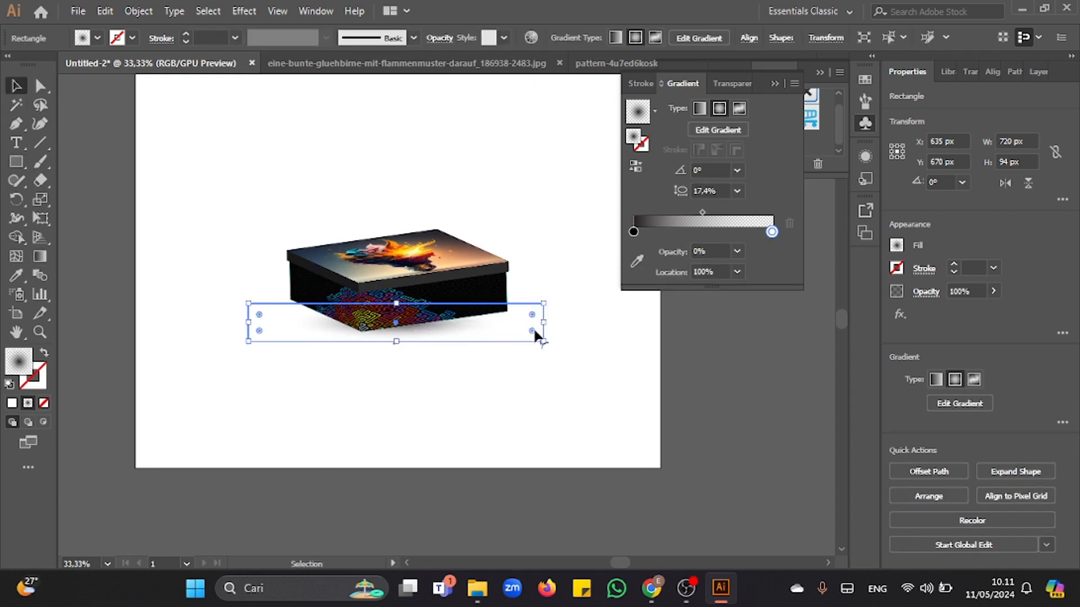
pyautogui.moveTo(544, 323); pyautogui.dragTo(594, 323)
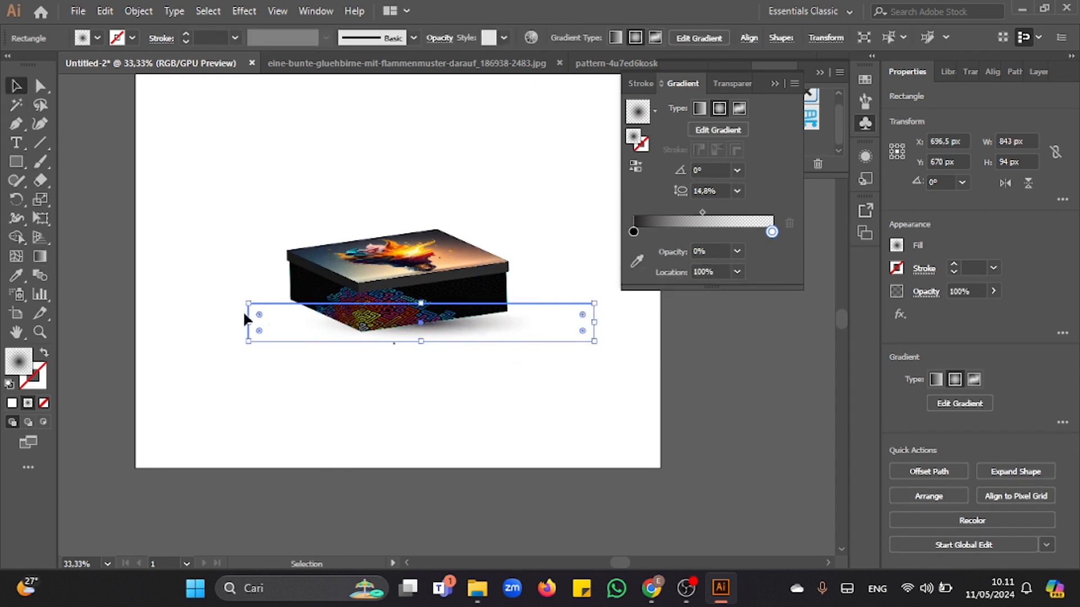
pyautogui.moveTo(248, 323); pyautogui.dragTo(169, 323)
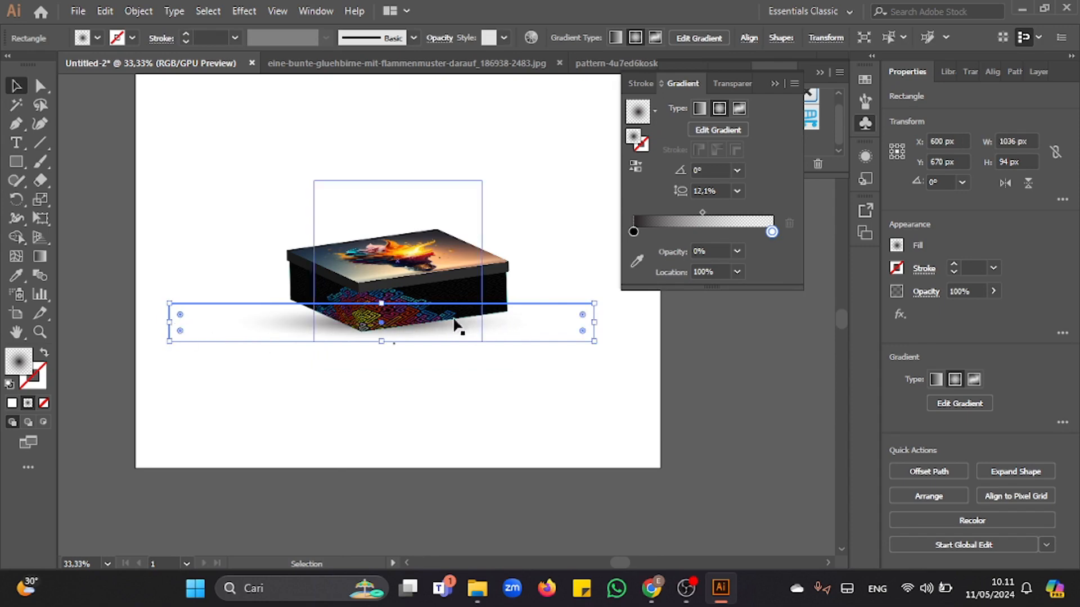
pyautogui.moveTo(381, 303); pyautogui.dragTo(382, 285)
pyautogui.moveTo(596, 318); pyautogui.dragTo(611, 322)
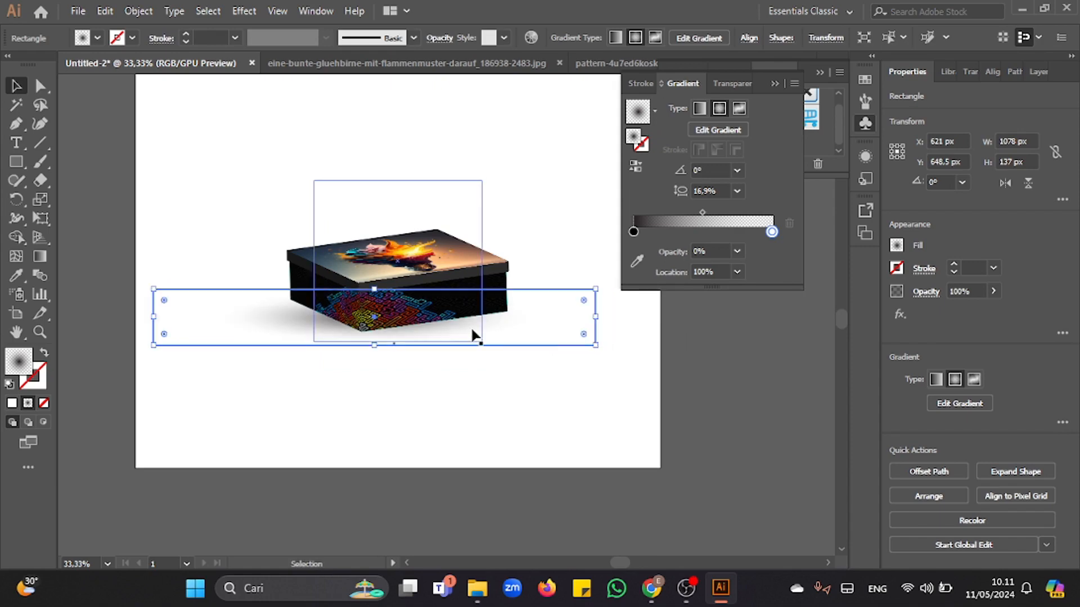
# - Reposition the gradient rectangle as a shadow beneath the box, at about X 635 px and Y 687.5 px, and deselect it
pyautogui.click(490, 333)
pyautogui.click(460, 399)
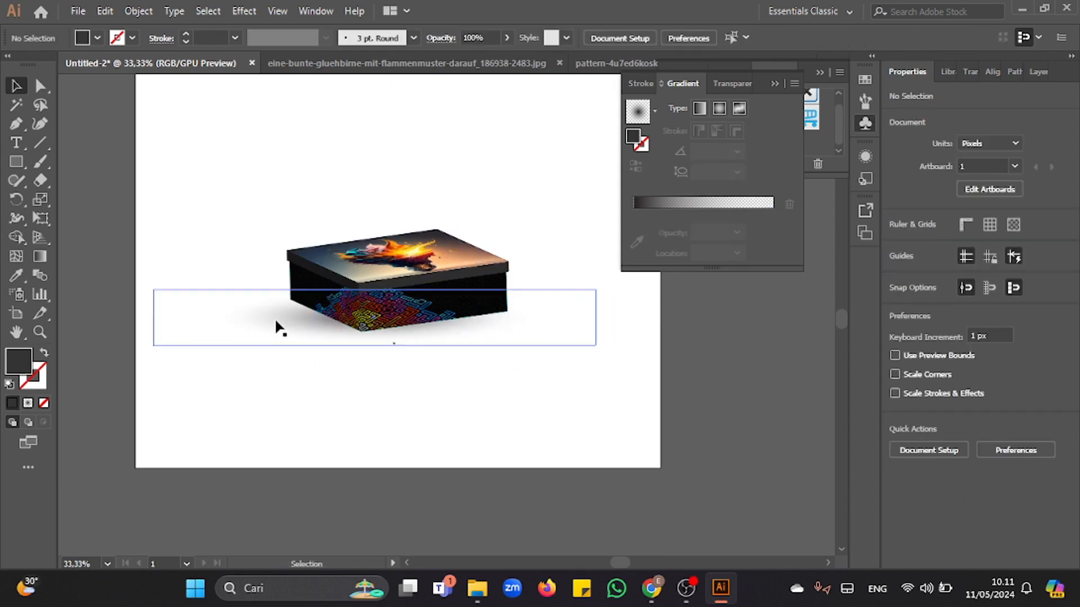
pyautogui.moveTo(275, 318); pyautogui.dragTo(291, 337)
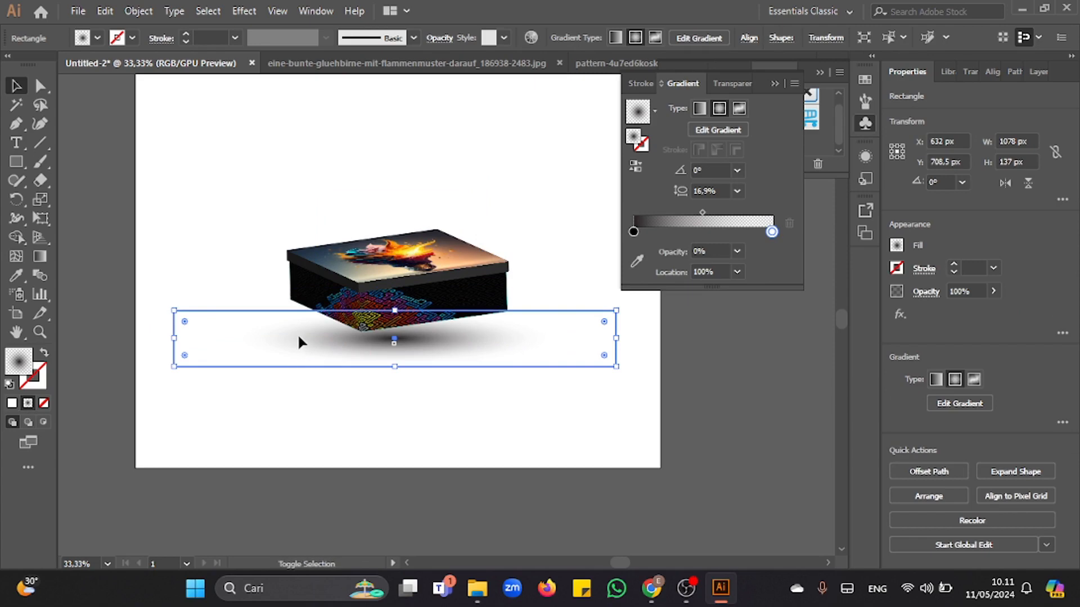
pyautogui.click(310, 336)
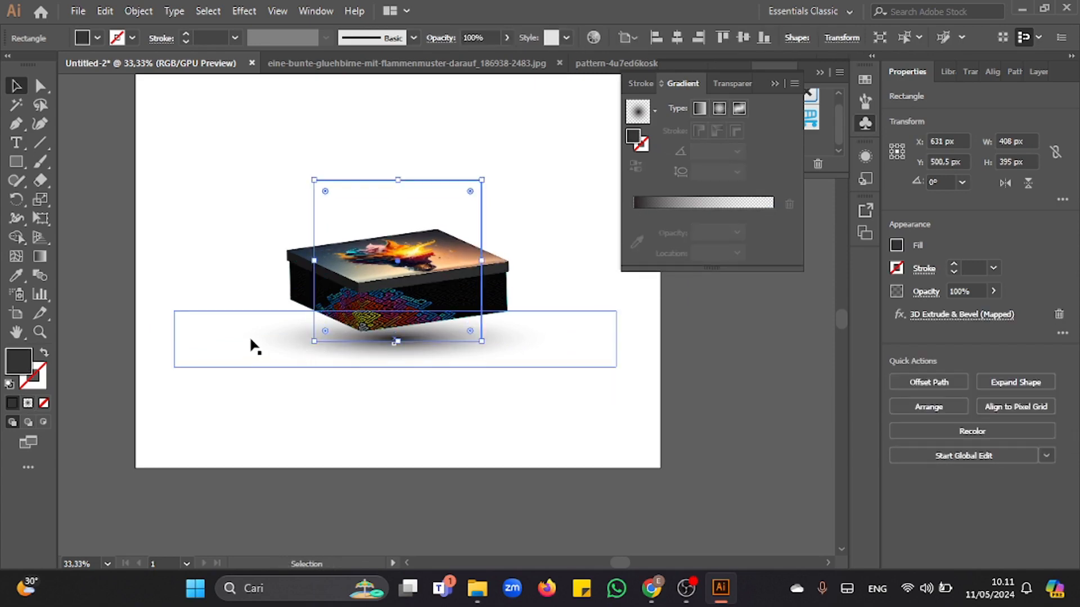
pyautogui.moveTo(258, 343); pyautogui.dragTo(261, 334)
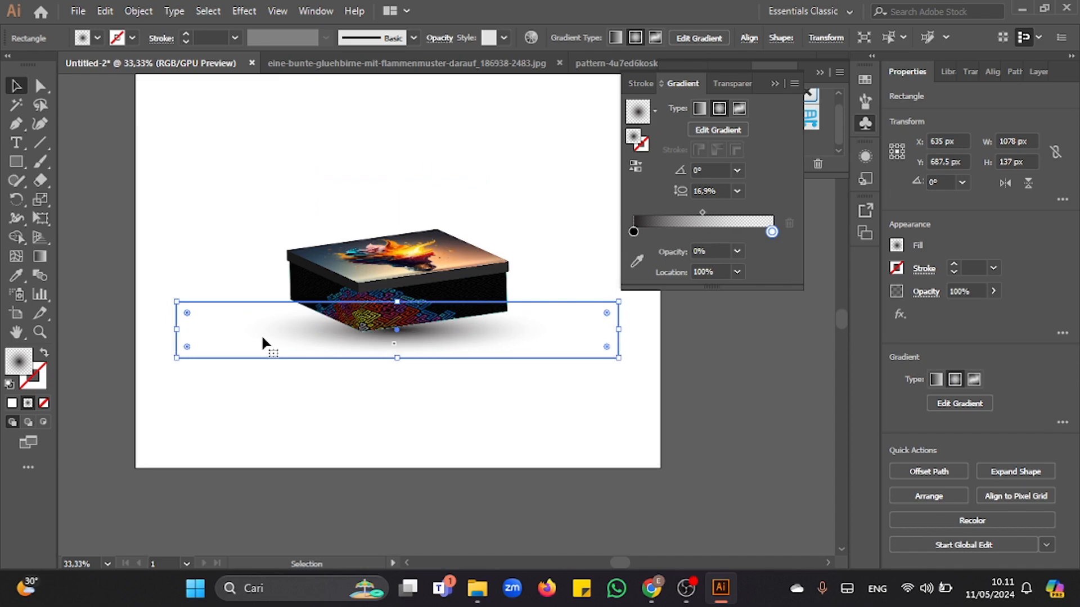
pyautogui.click(369, 421)
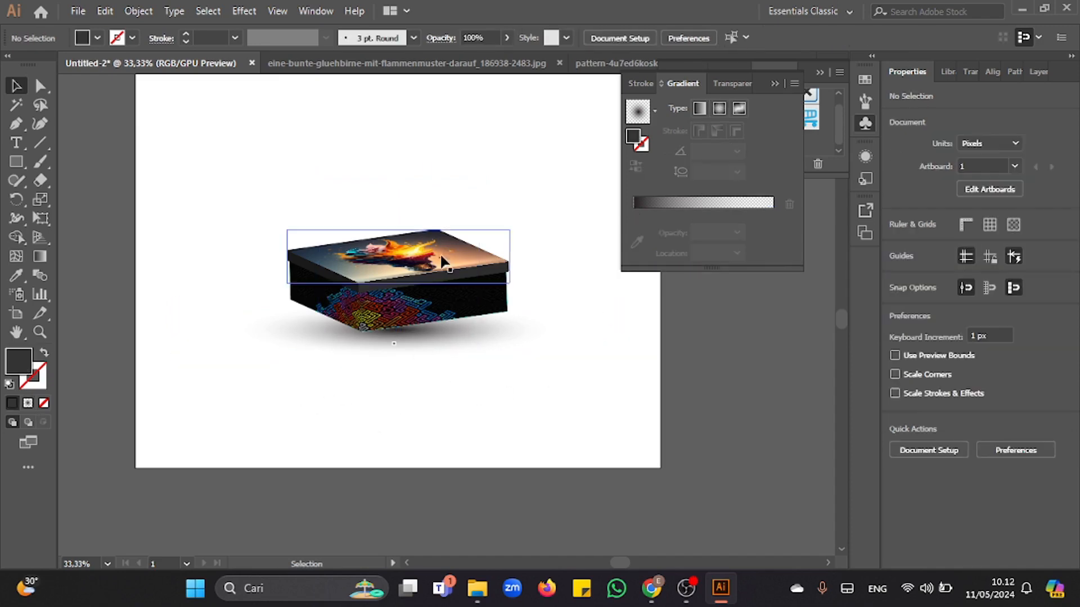
# - Try to enlarge the box's lid to about 692 px wide, and undo the resizing
pyautogui.click(470, 254)
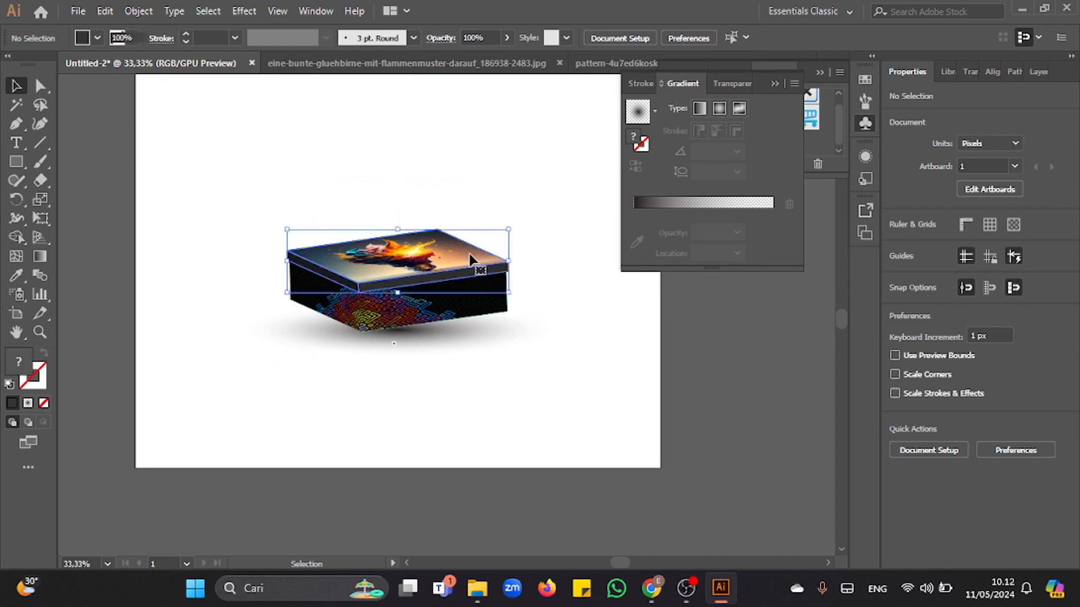
pyautogui.click(496, 411)
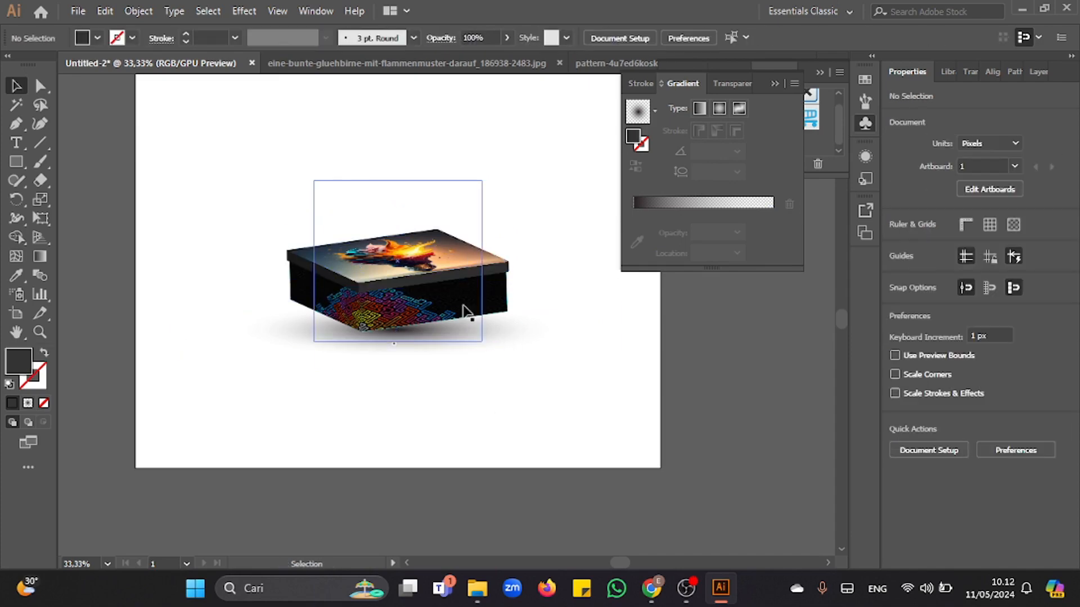
pyautogui.click(444, 259)
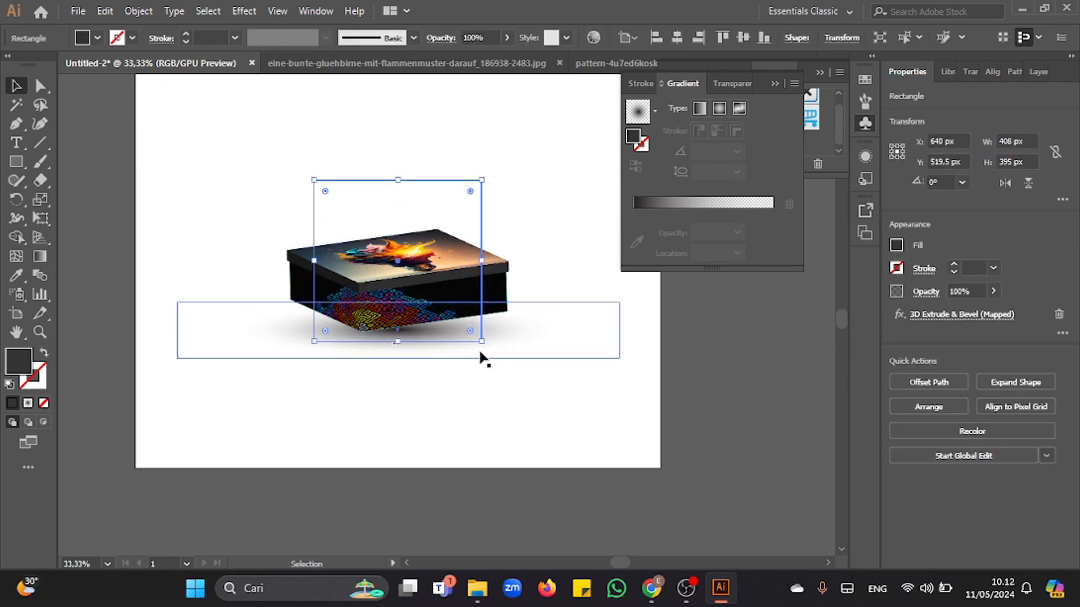
pyautogui.moveTo(482, 341); pyautogui.dragTo(603, 459)
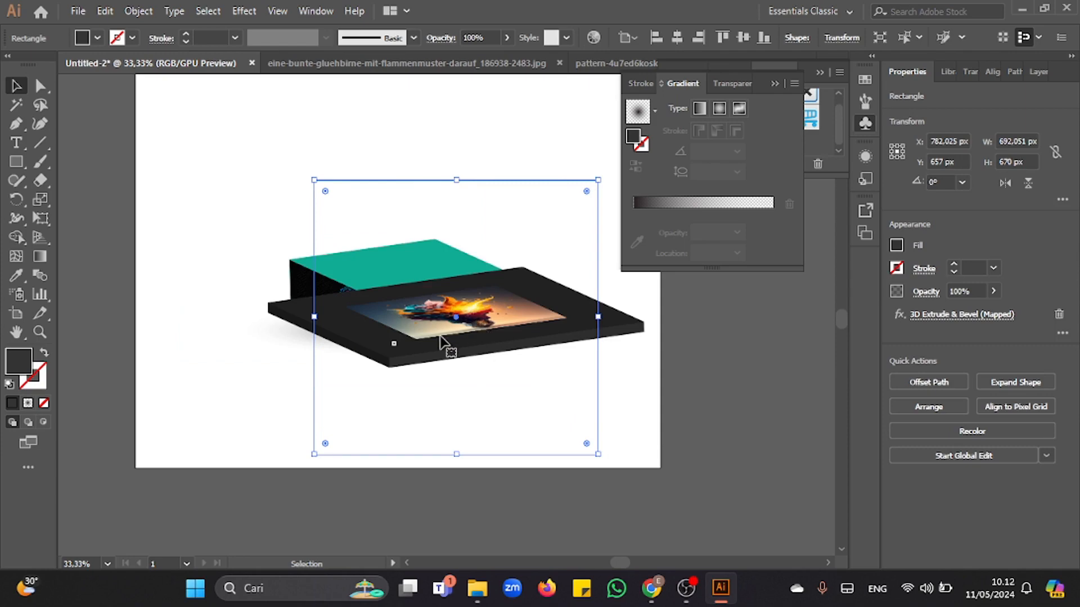
pyautogui.hotkey('ctrl', 'z')
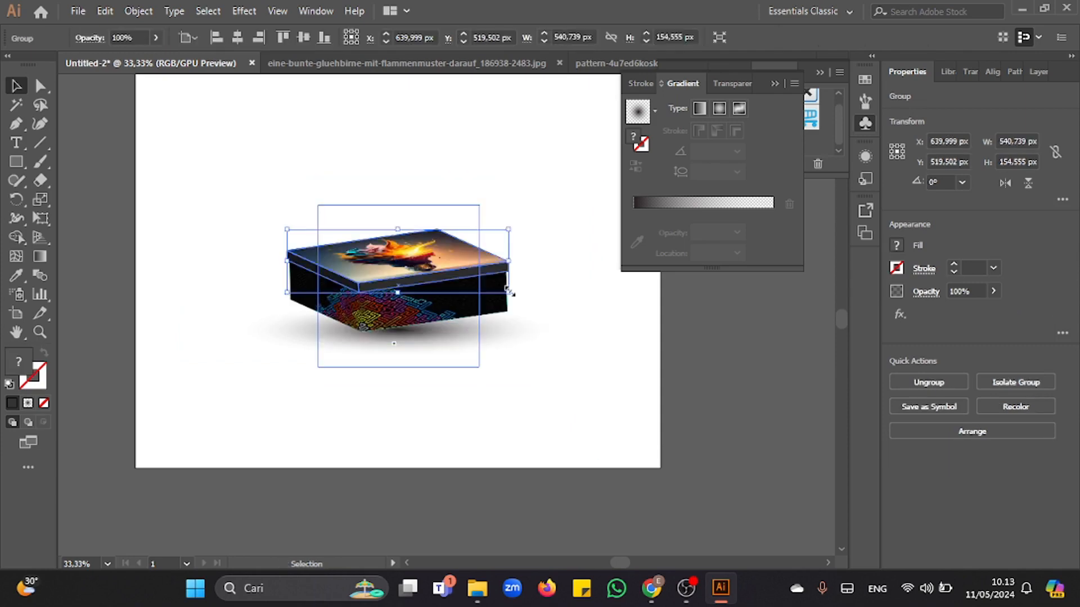
pyautogui.moveTo(510, 294); pyautogui.dragTo(574, 346)
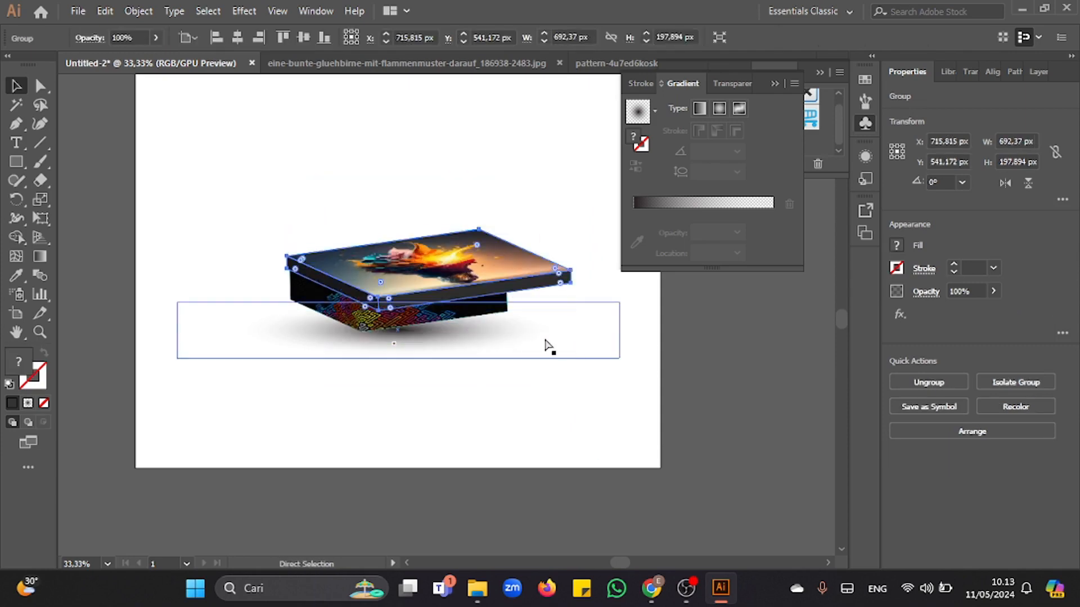
pyautogui.hotkey('ctrl', 'z')
pyautogui.hotkey('ctrl', 'z')
# - Try to enlarge the unexpanded lid to about 583 by 564 px, and undo the resizing
pyautogui.click(151, 13)
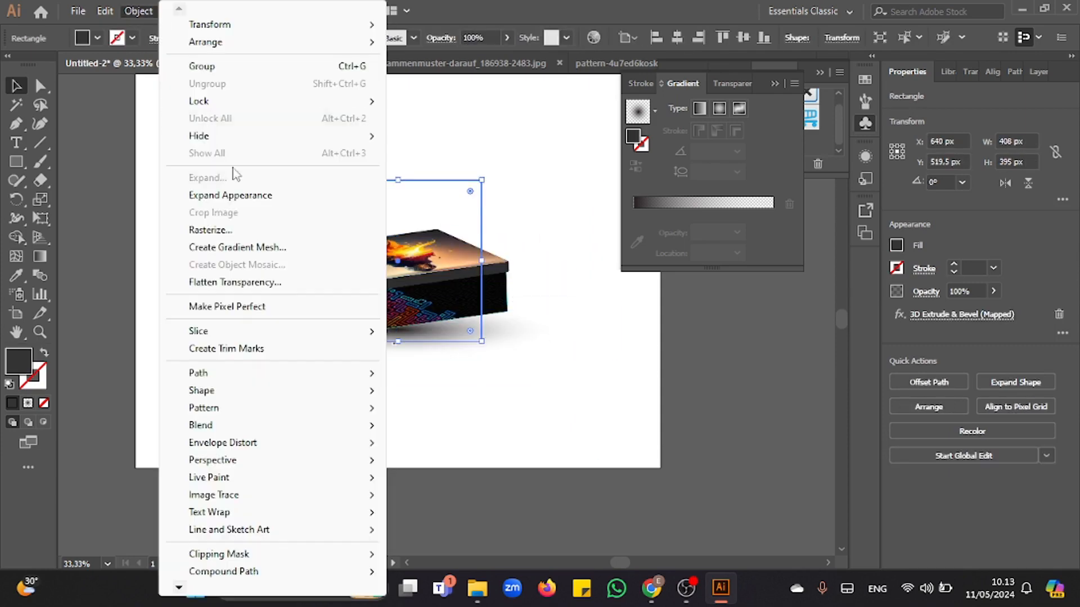
pyautogui.click(225, 194)
pyautogui.click(259, 209)
pyautogui.click(301, 236)
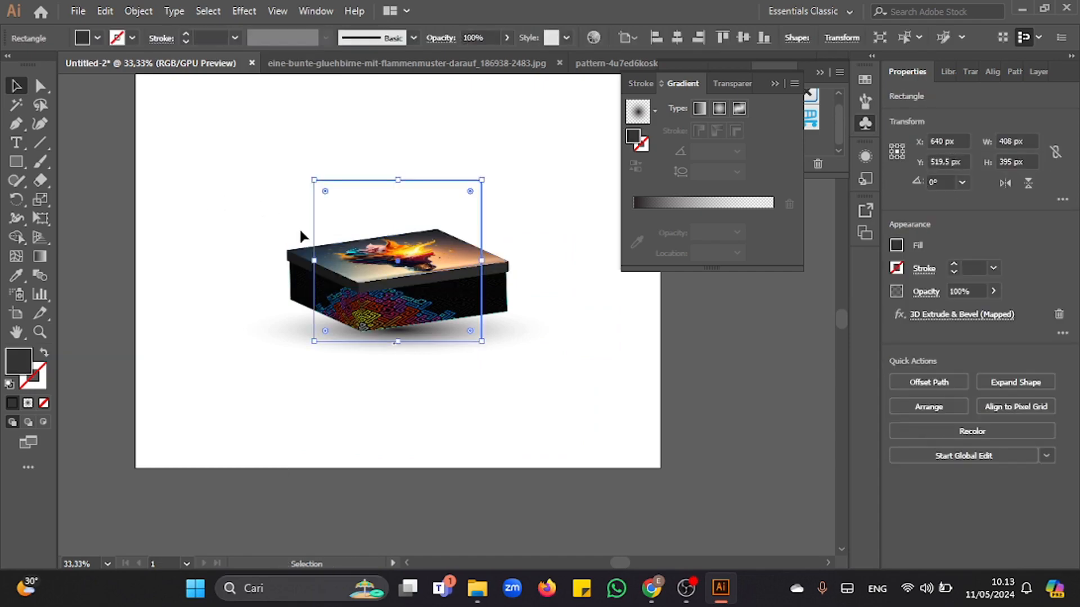
pyautogui.click(524, 420)
pyautogui.click(422, 276)
pyautogui.moveTo(481, 342); pyautogui.dragTo(569, 417)
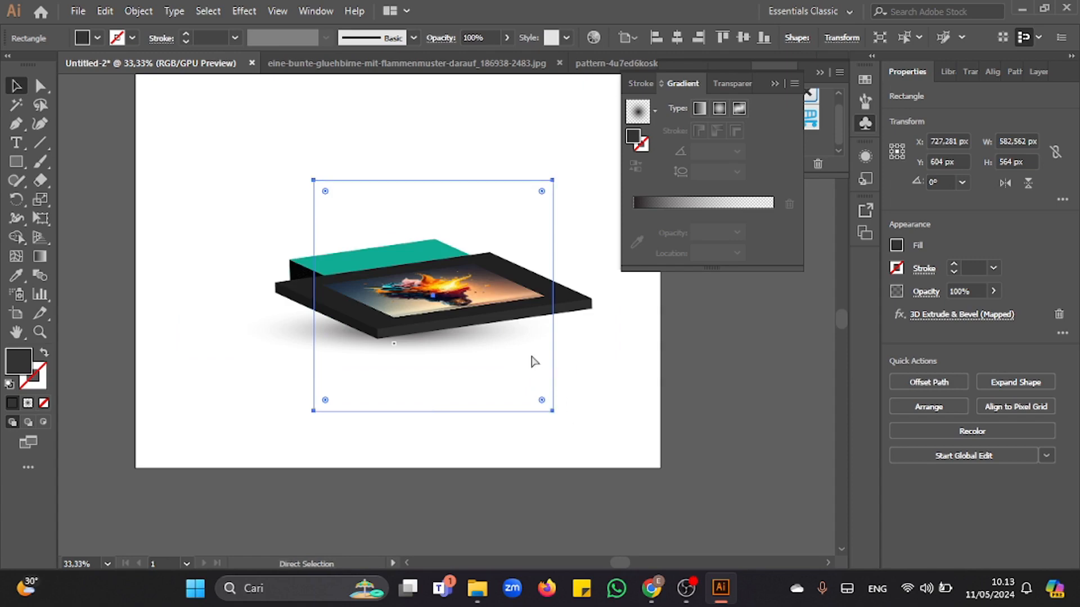
pyautogui.hotkey('ctrl', 'z')
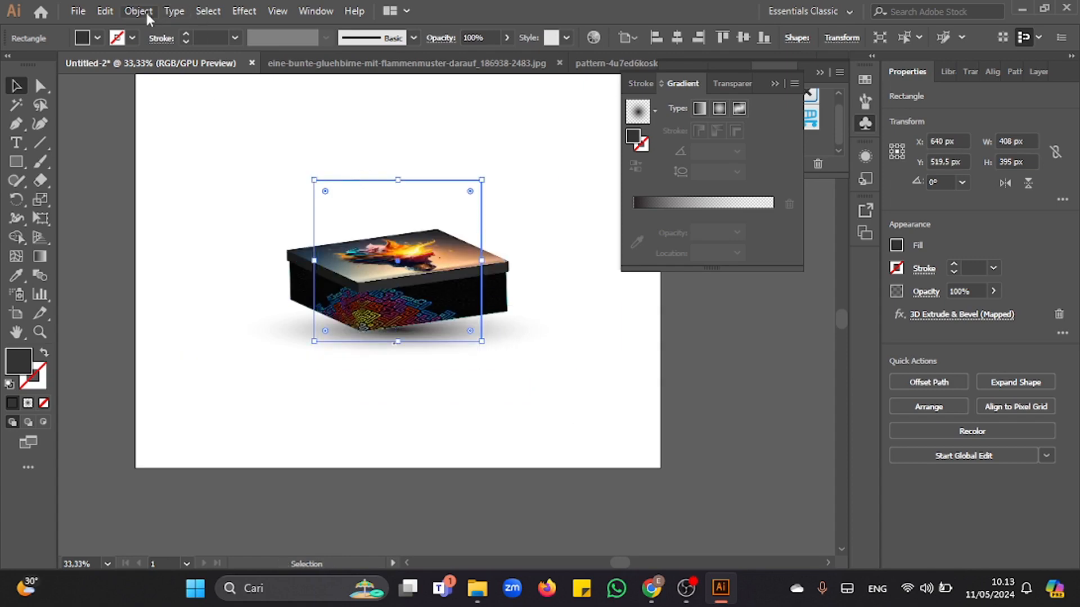
# - Expand the appearance of the lid's 3D object
pyautogui.click(138, 11)
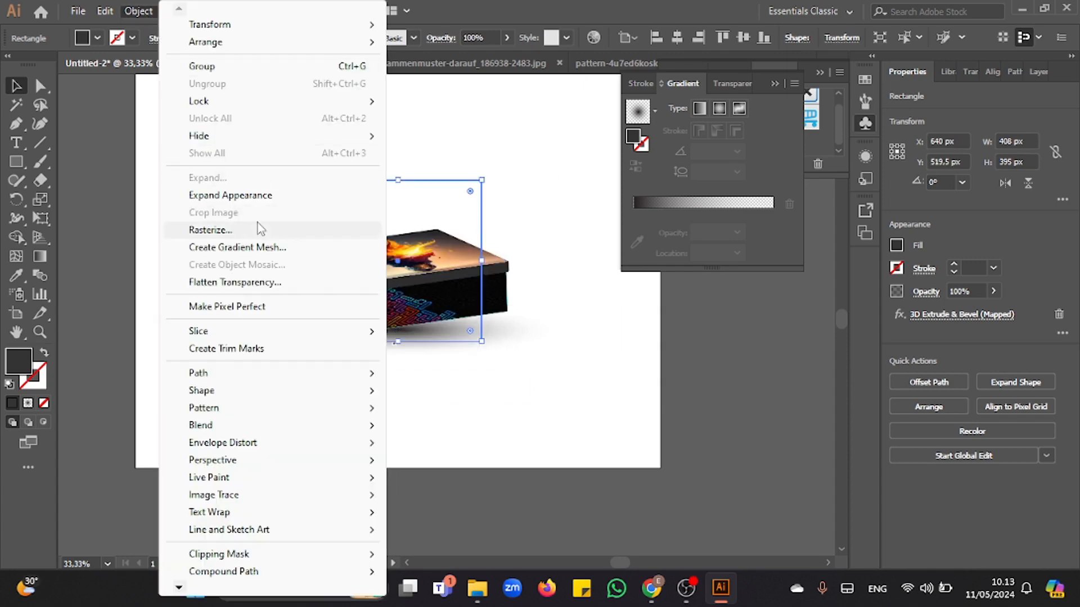
pyautogui.click(254, 196)
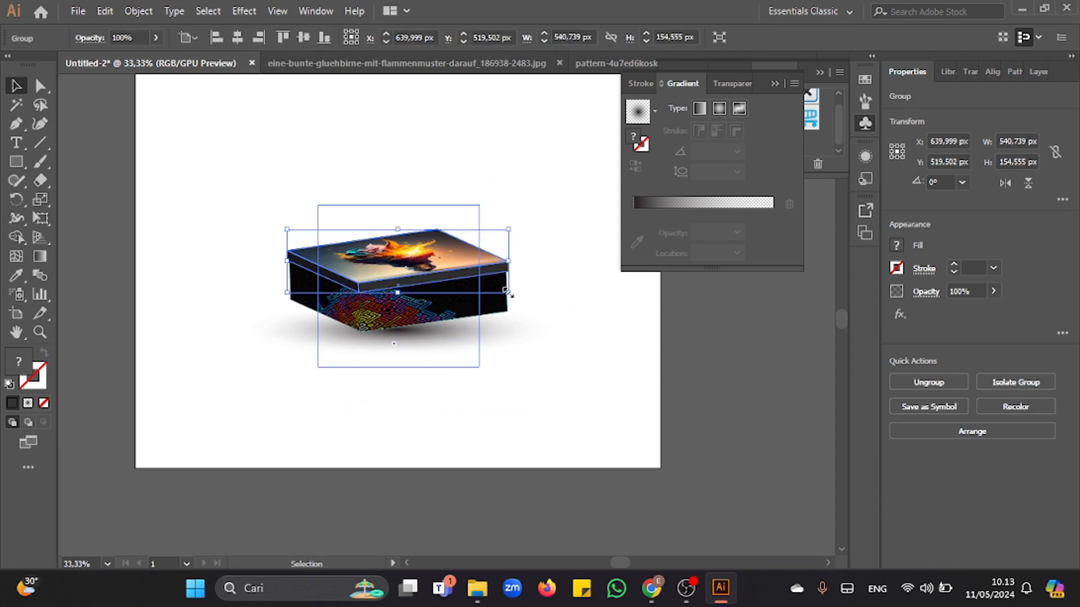
# - Test enlarging the expanded lid to about 829 by 237 px, and undo the resizing
pyautogui.moveTo(508, 292); pyautogui.dragTo(608, 394)
pyautogui.hotkey('ctrl', 'z')
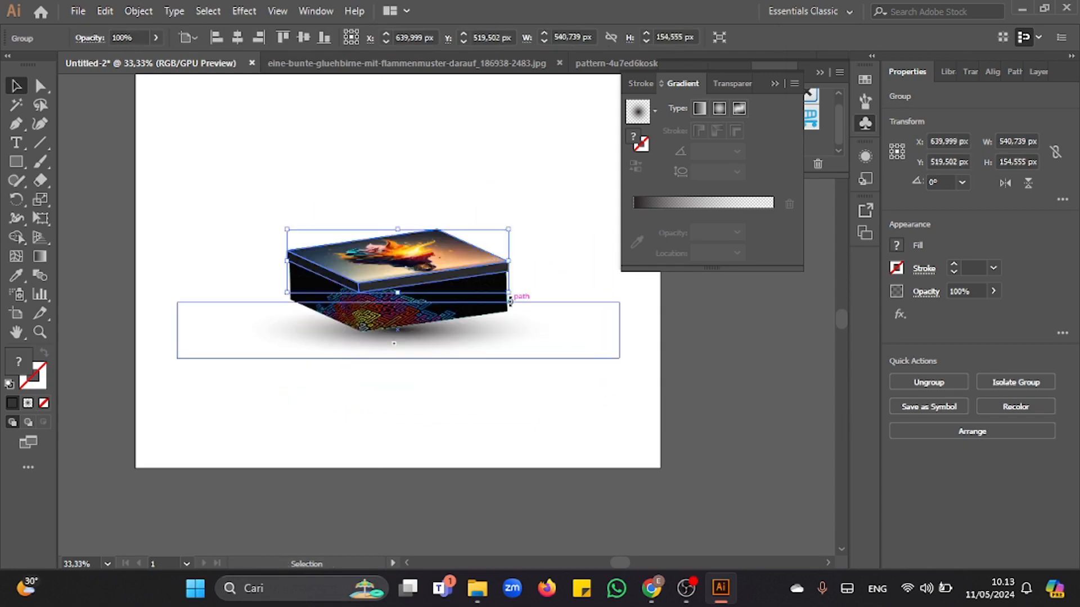
pyautogui.moveTo(509, 301); pyautogui.dragTo(626, 373)
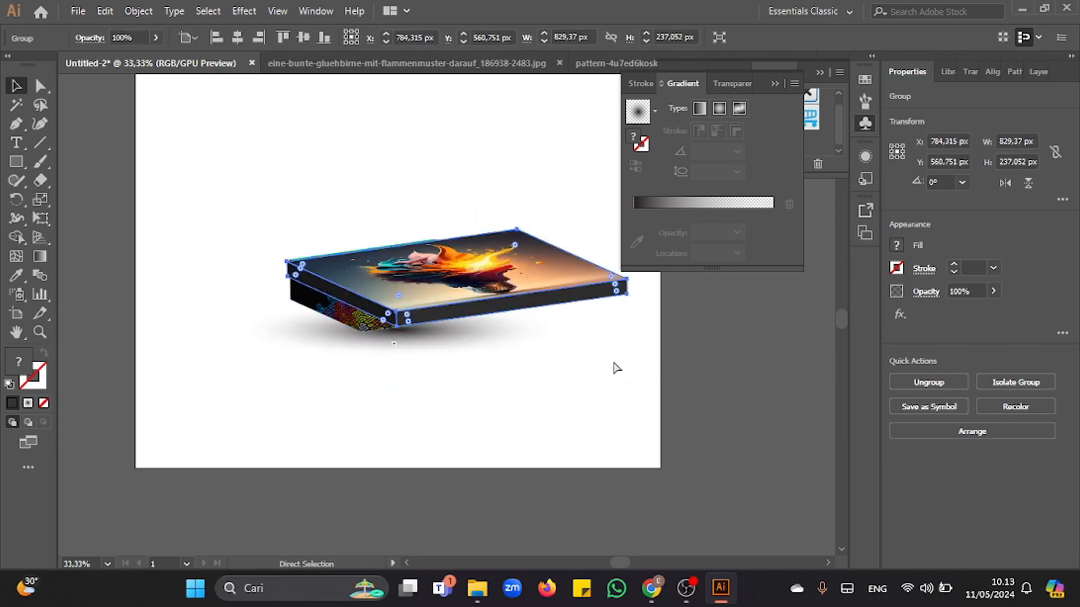
pyautogui.hotkey('ctrl', 'z')
pyautogui.hotkey('ctrl', 'z')
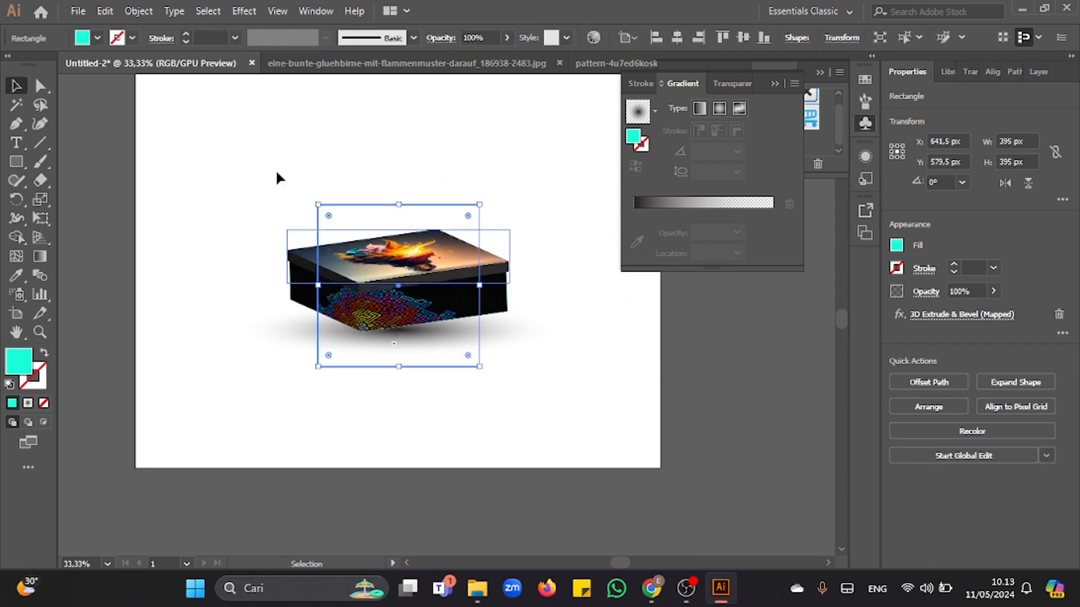
# - Expand the appearance of the box body's 3D object
pyautogui.click(139, 11)
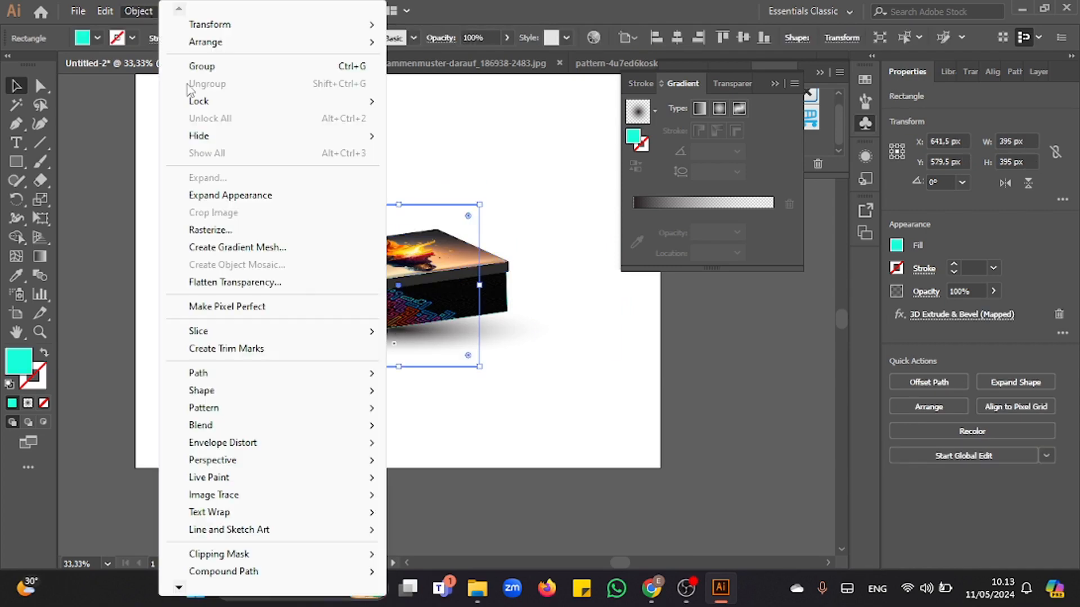
pyautogui.click(227, 200)
# - Test enlarging the expanded box body alone and together with the lid to about 756 by 350 px, undoing each resizing
pyautogui.moveTo(506, 337); pyautogui.dragTo(600, 419)
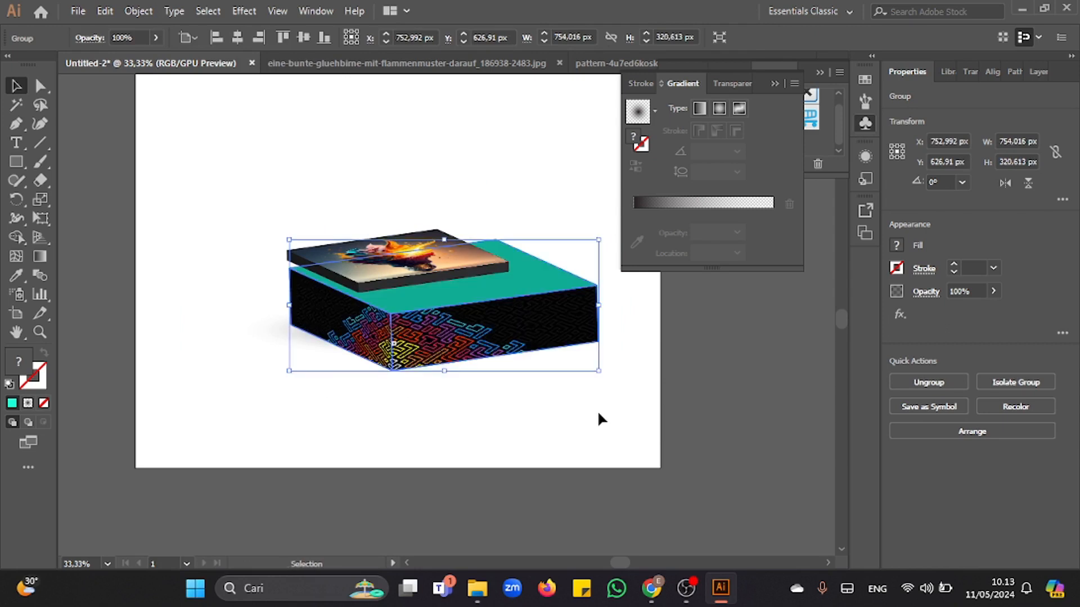
pyautogui.hotkey('ctrl', 'z')
pyautogui.keyDown('shift'); pyautogui.click(442, 239); pyautogui.keyUp('shift')
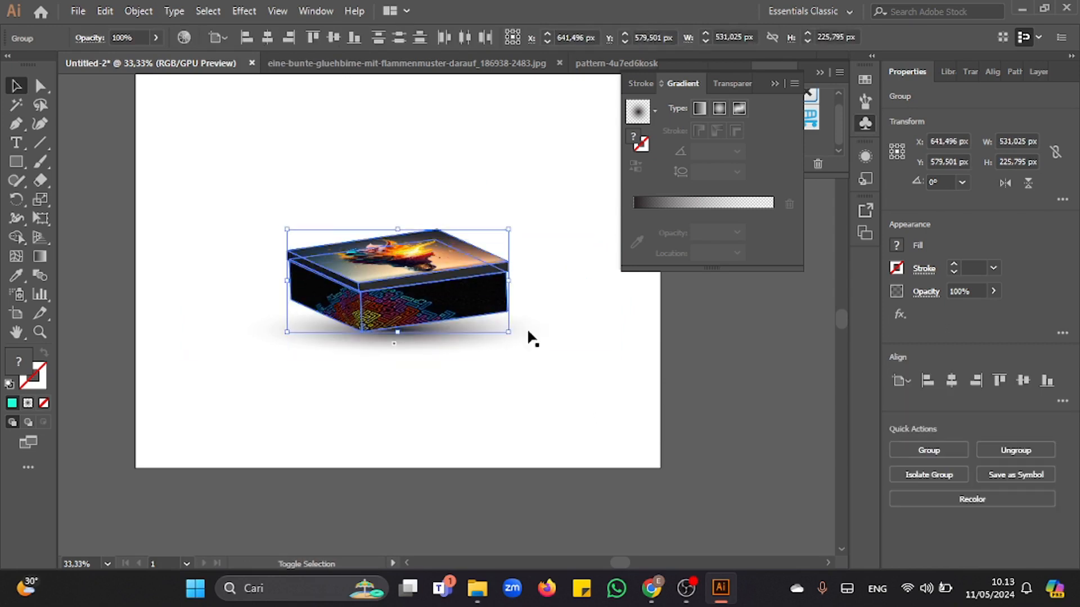
pyautogui.moveTo(508, 333); pyautogui.dragTo(597, 423)
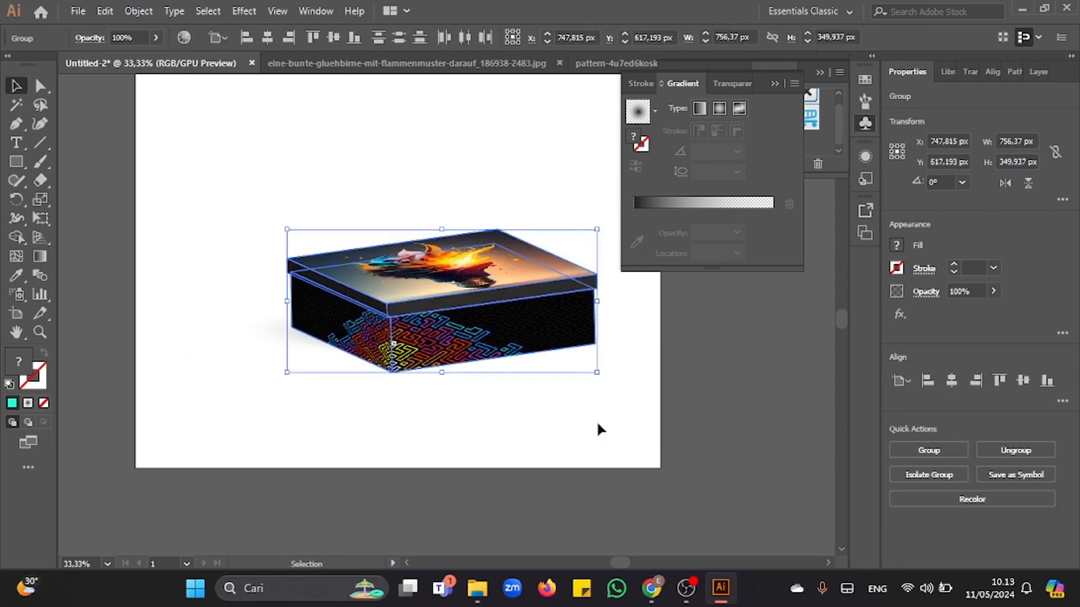
pyautogui.hotkey('ctrl', 'z')
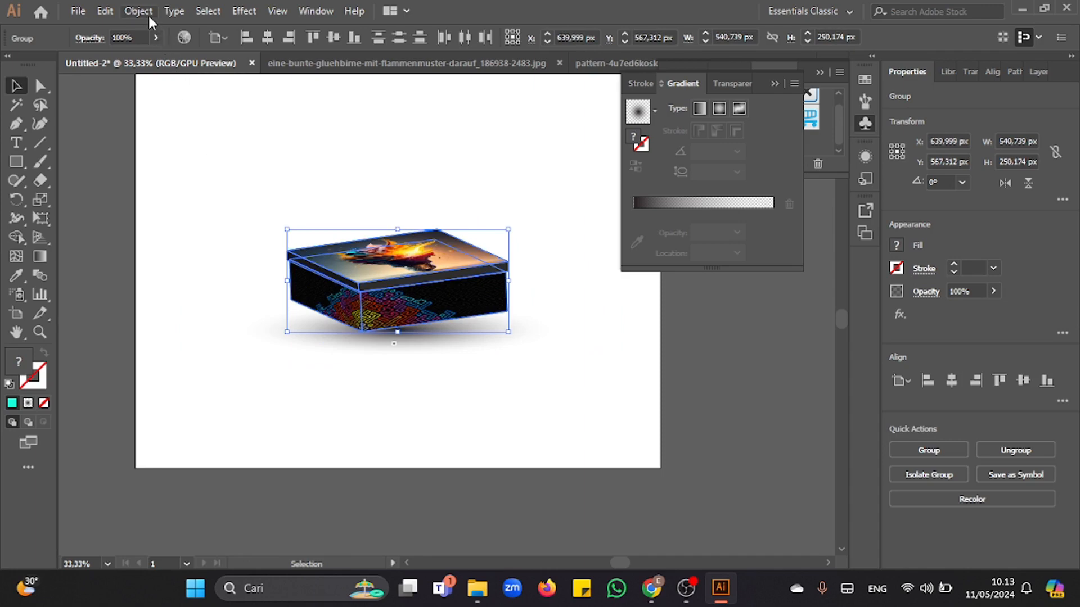
# - Deselect the artwork and collapse the floating gradient and symbol controls to leave the finished box unobstructed
pyautogui.click(527, 191)
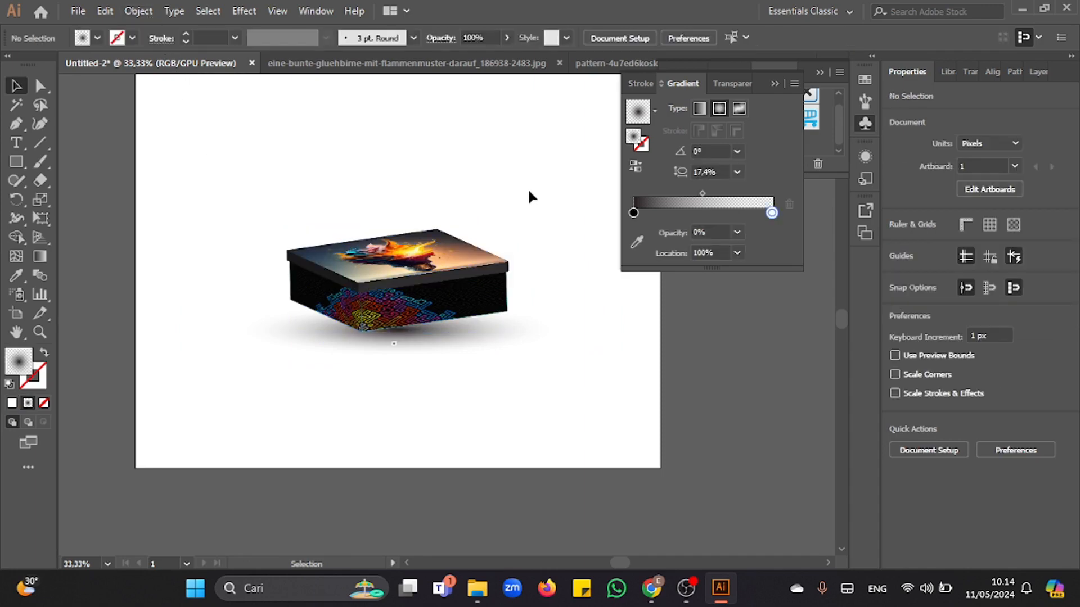
pyautogui.scroll(2, 402, 264)
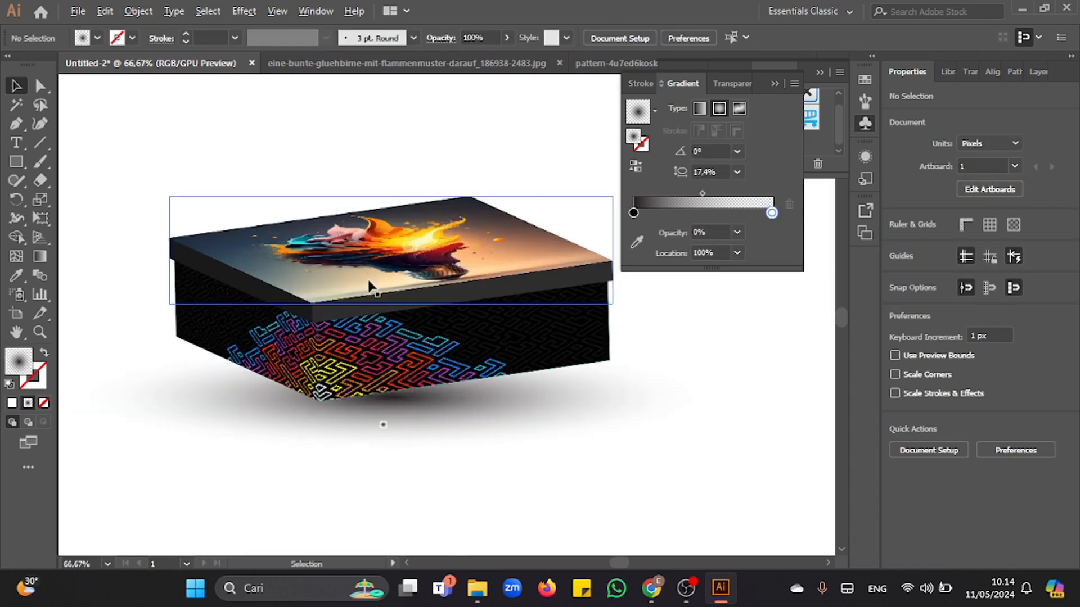
pyautogui.click(774, 84)
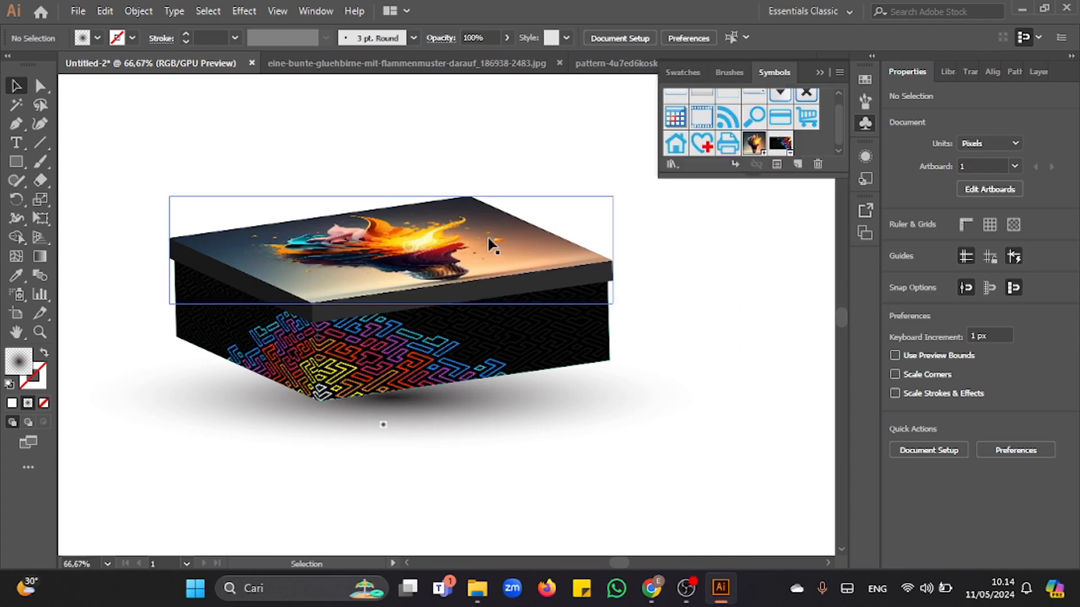
pyautogui.click(820, 72)
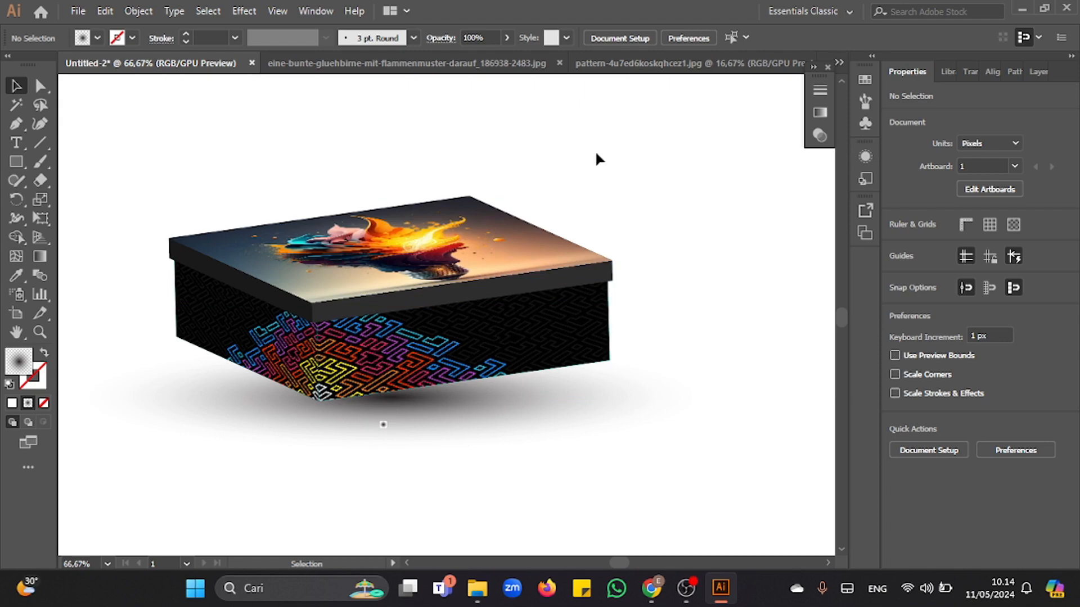
pyautogui.hotkey('ctrl', '-')
pyautogui.hotkey('ctrl', '-')
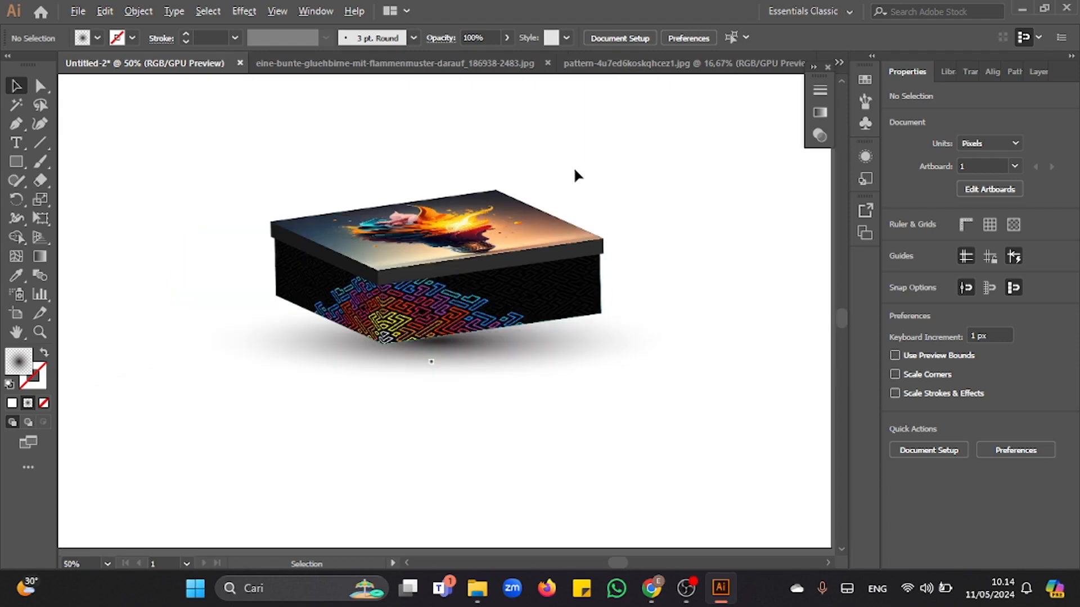
pyautogui.scroll(1, 619, 167)
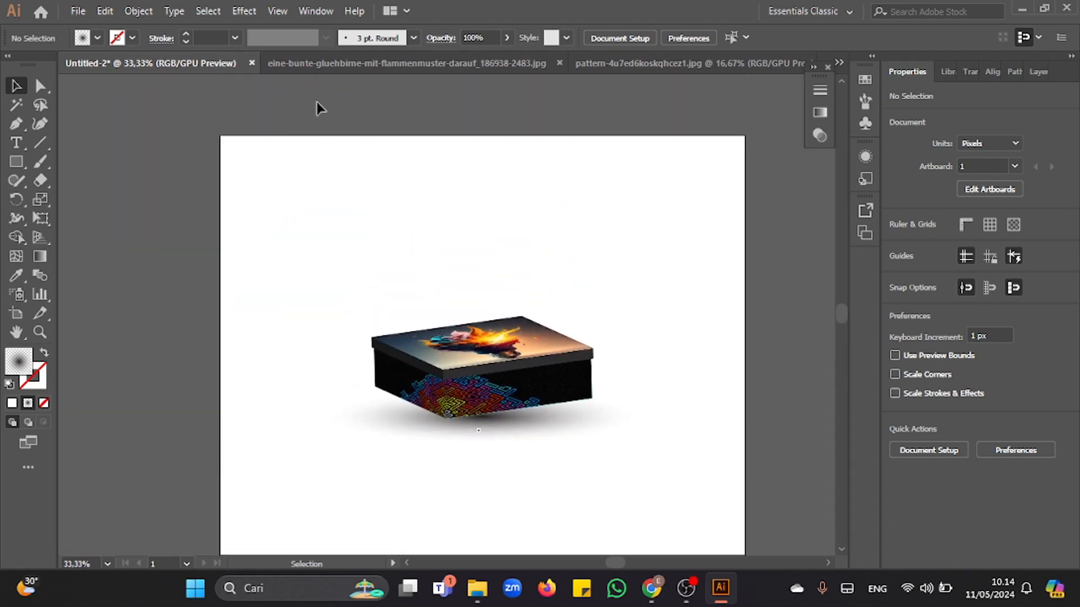
pyautogui.click(252, 14)
pyautogui.moveTo(337, 101)
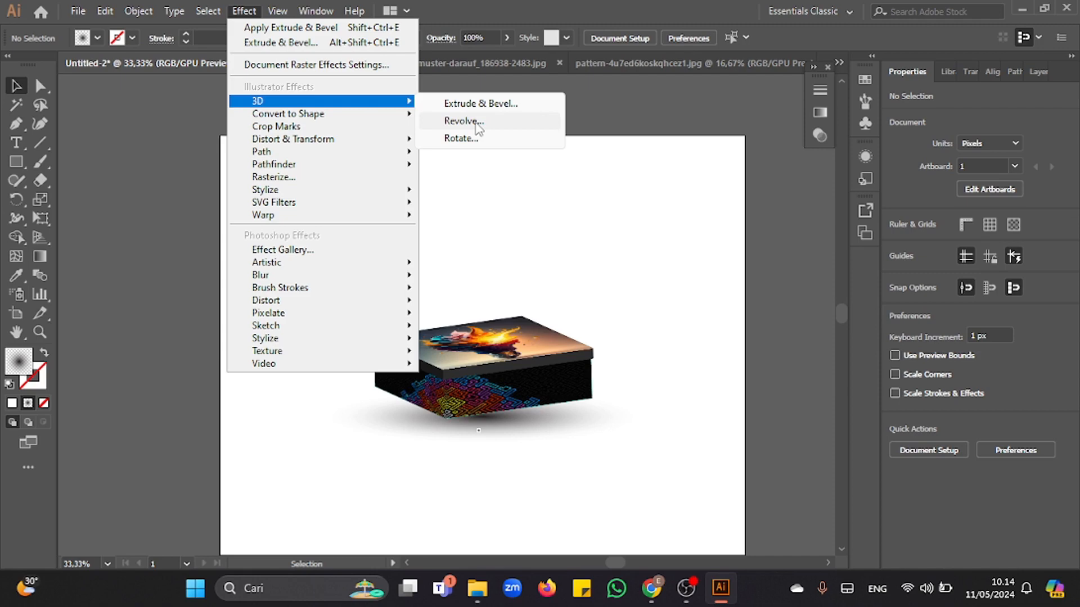
pyautogui.click(634, 306)
# - Move the whole box together with its shadow slightly left to free space on the artboard
pyautogui.moveTo(697, 285); pyautogui.dragTo(279, 472)
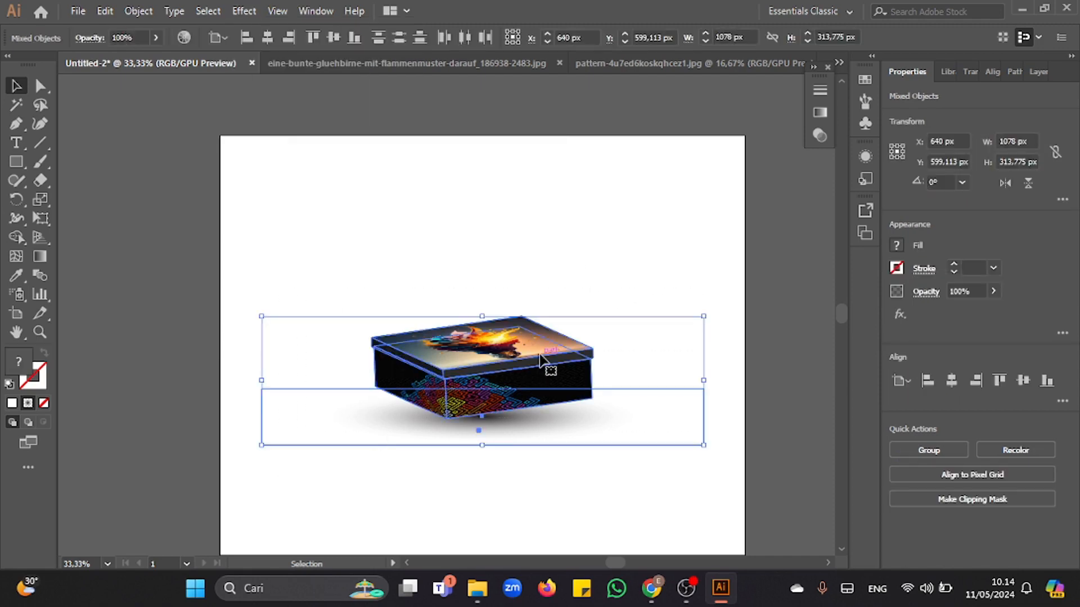
pyautogui.moveTo(540, 360); pyautogui.dragTo(483, 361)
pyautogui.click(344, 223)
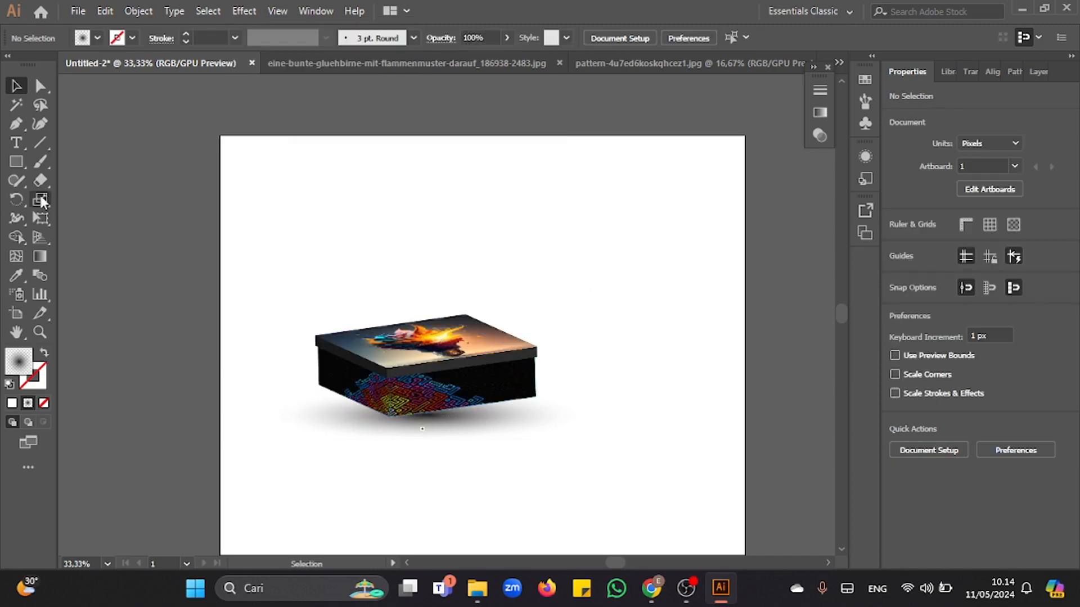
# - Draw a rectangle about 116 by 338 px at the upper right of the box and fill it with red #FF1D25
pyautogui.click(22, 161)
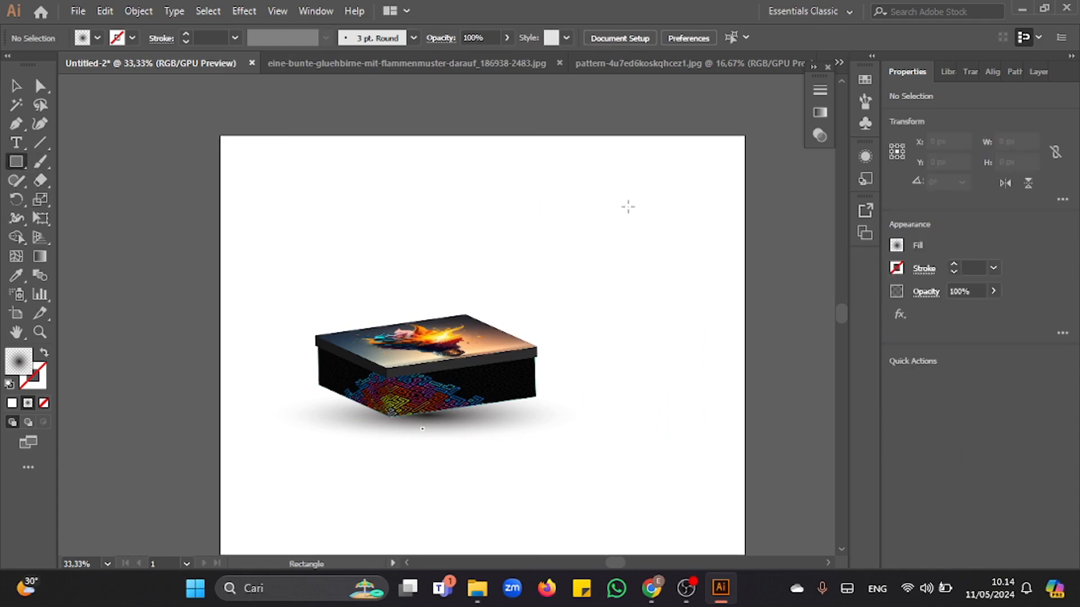
pyautogui.moveTo(610, 206); pyautogui.dragTo(658, 344)
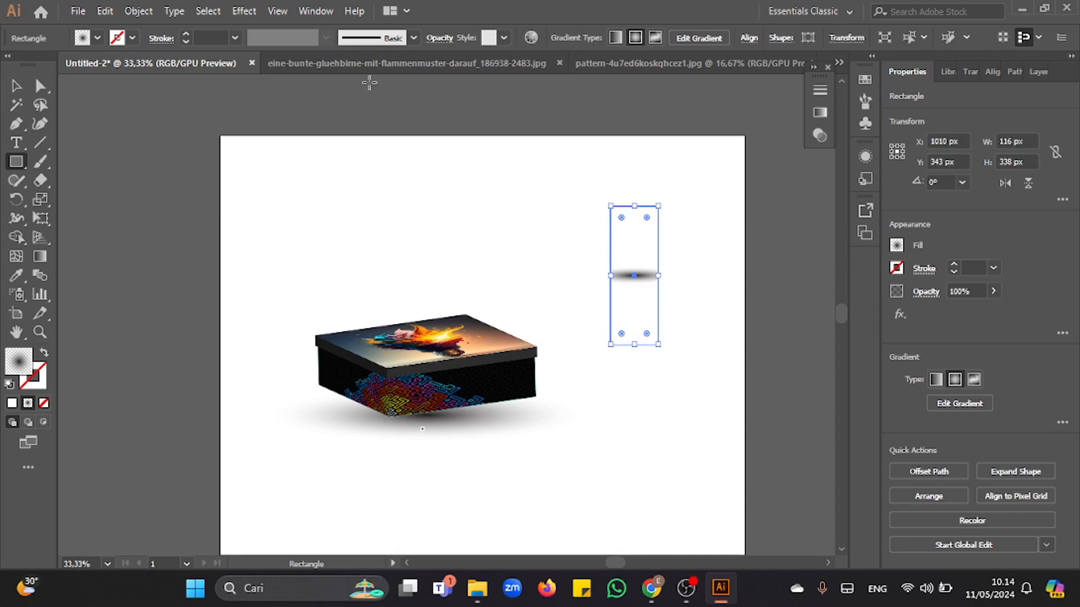
pyautogui.click(12, 403)
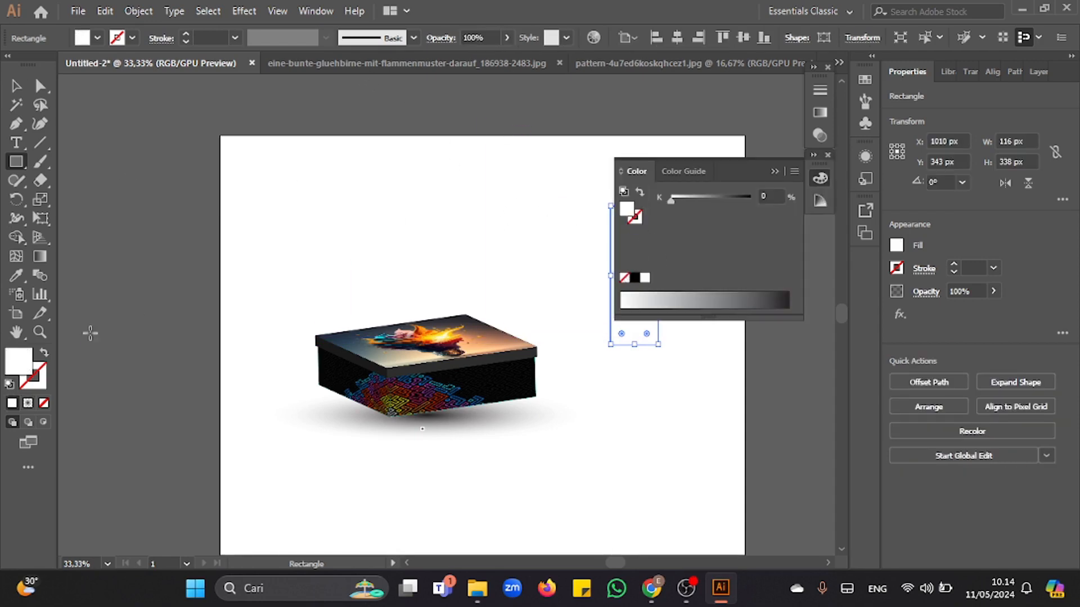
pyautogui.click(98, 37)
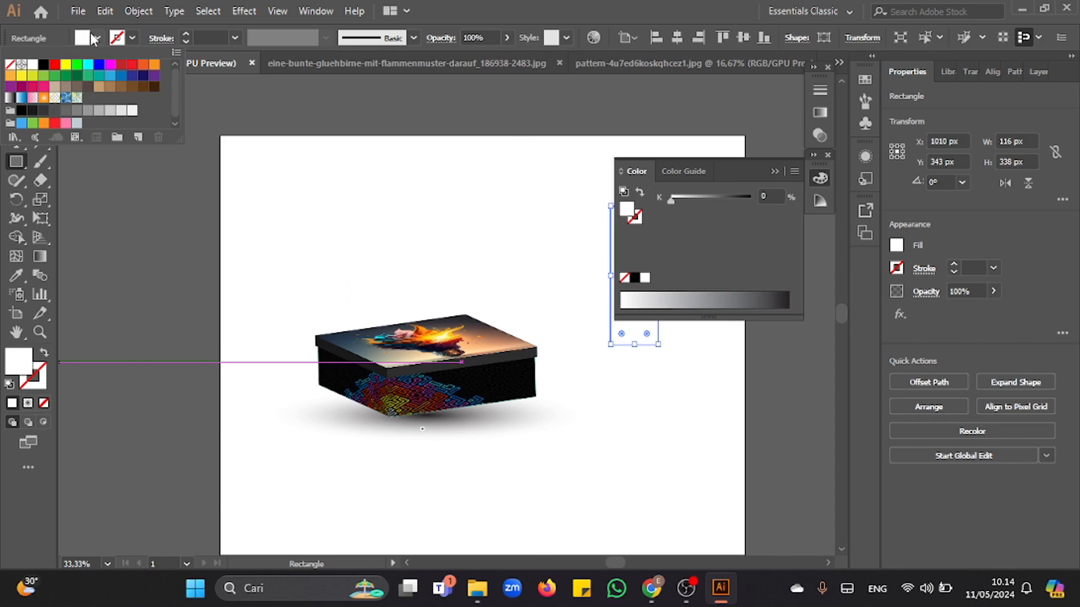
pyautogui.click(55, 65)
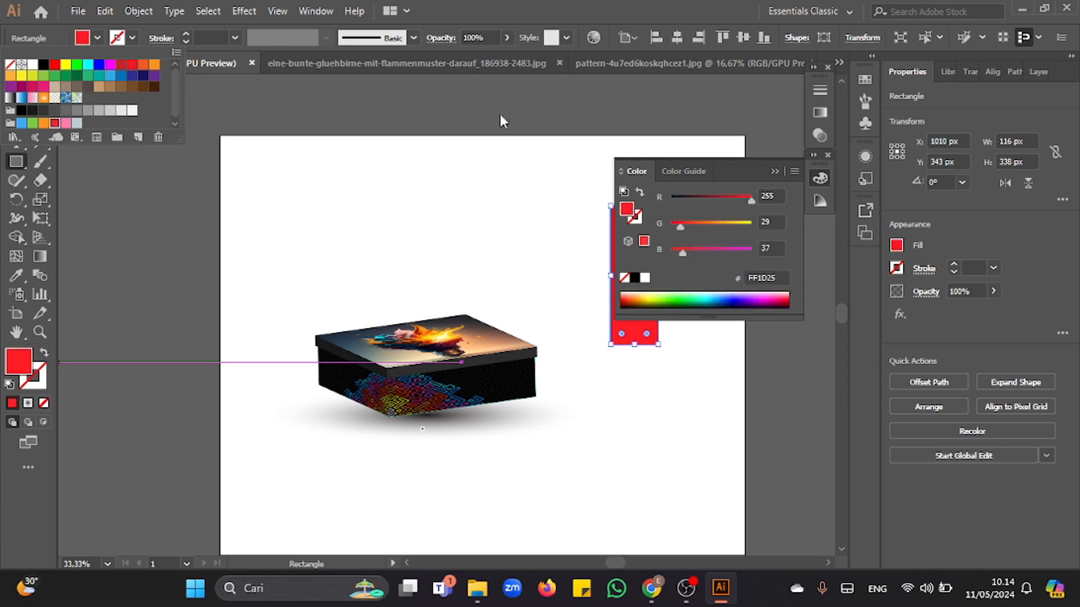
pyautogui.click(775, 170)
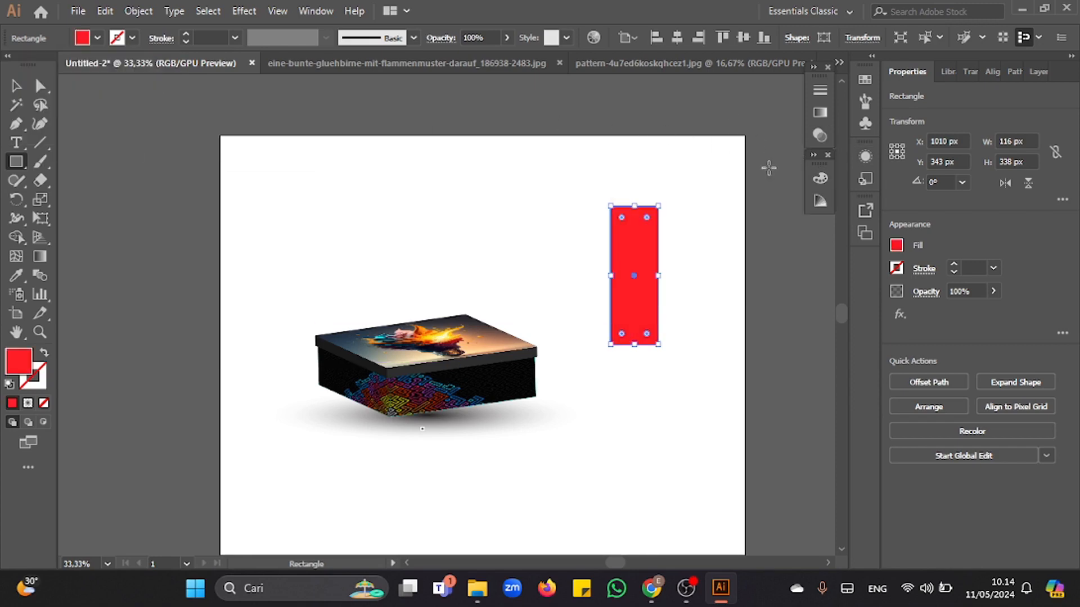
# - Apply a 3D Revolve effect to the red rectangle, Off-Axis Front, with a 90° angle from its left edge
pyautogui.click(272, 11)
pyautogui.press('Escape')
pyautogui.click(244, 11)
pyautogui.moveTo(290, 102)
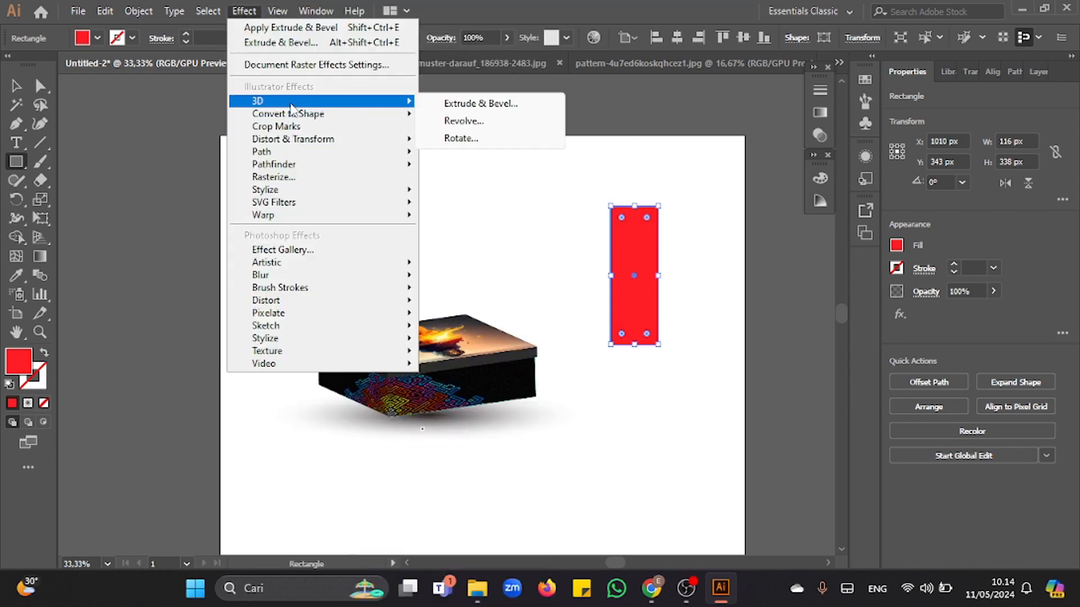
pyautogui.click(461, 121)
pyautogui.moveTo(741, 112); pyautogui.dragTo(326, 145)
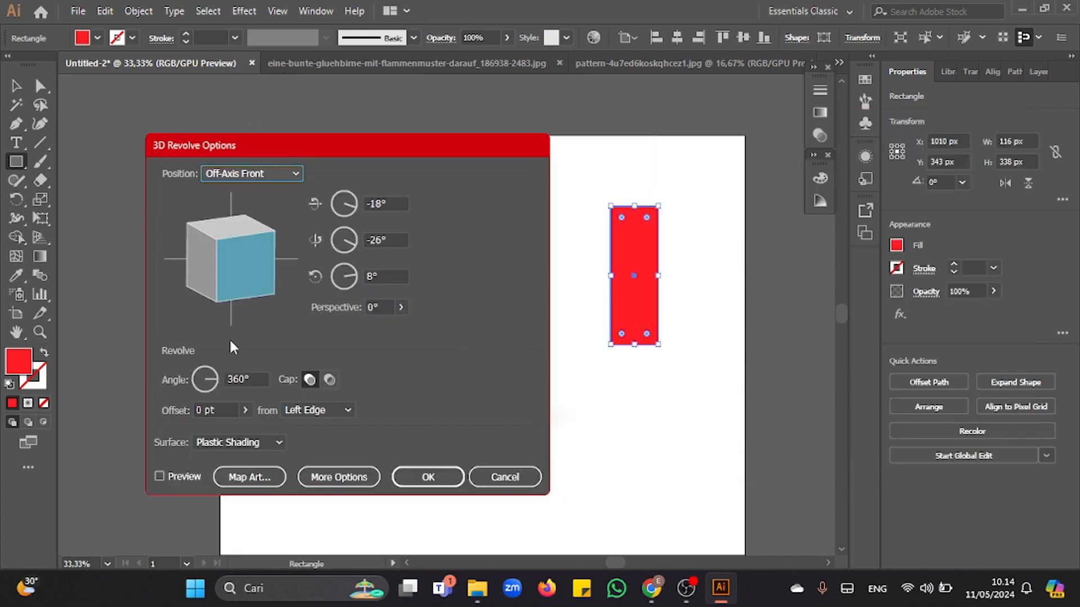
pyautogui.click(191, 477)
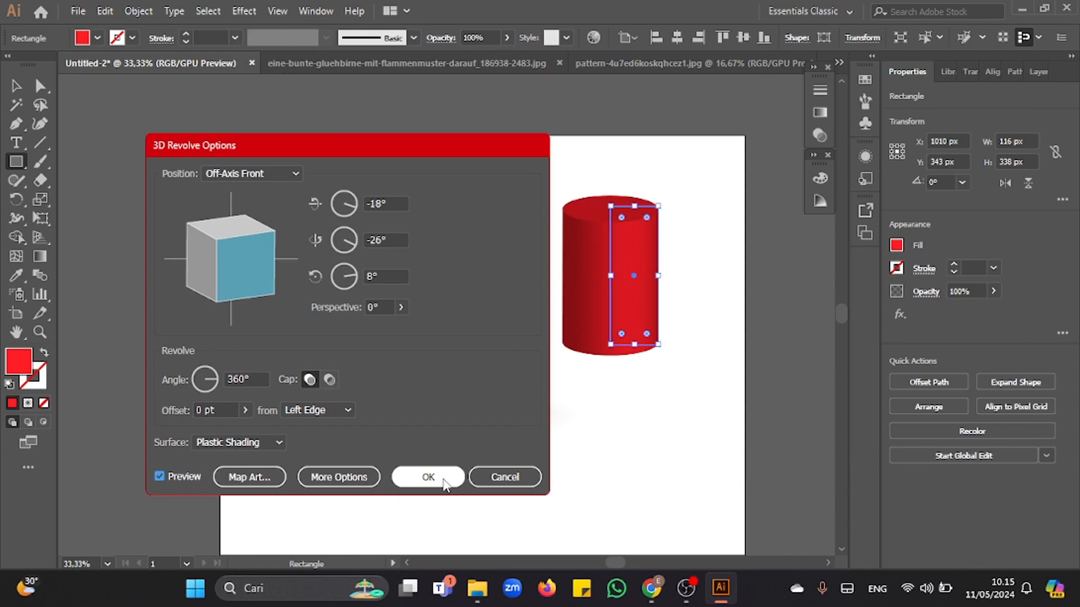
pyautogui.doubleClick(246, 380)
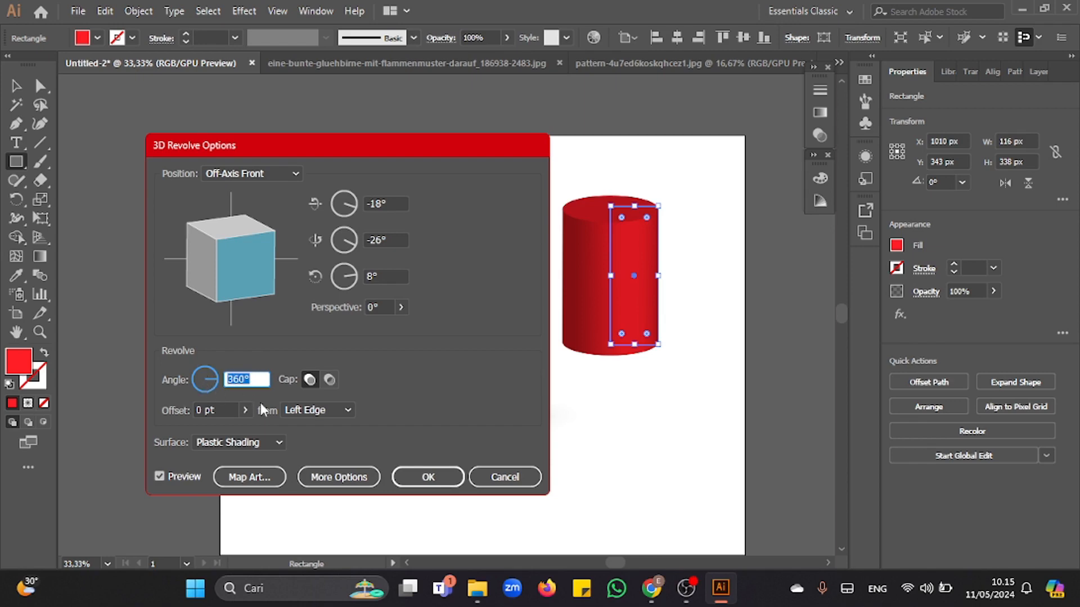
pyautogui.write('90')
pyautogui.press('Return')
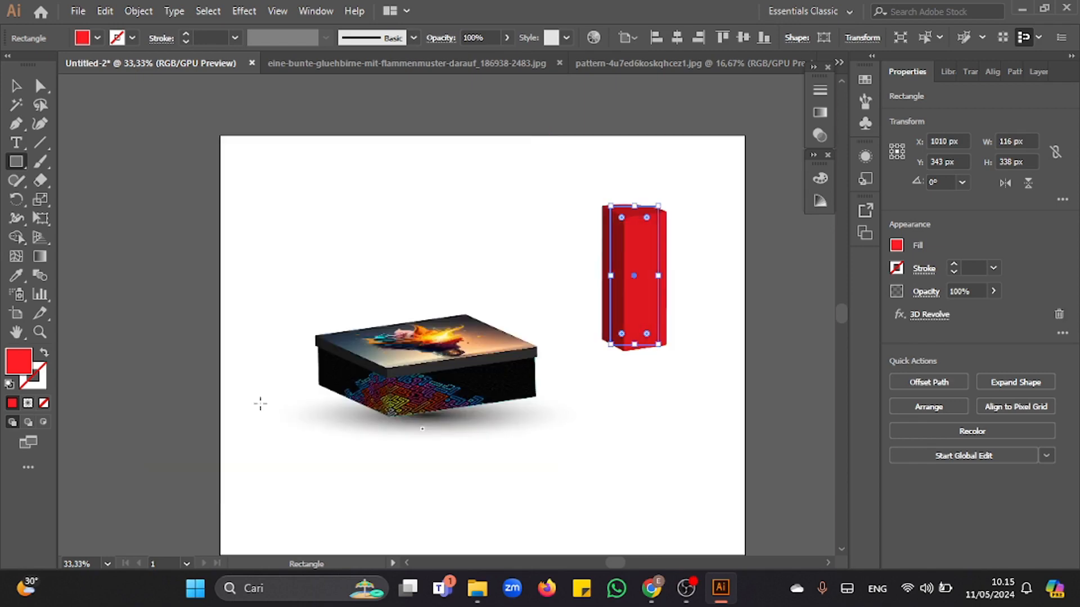
pyautogui.click(657, 160)
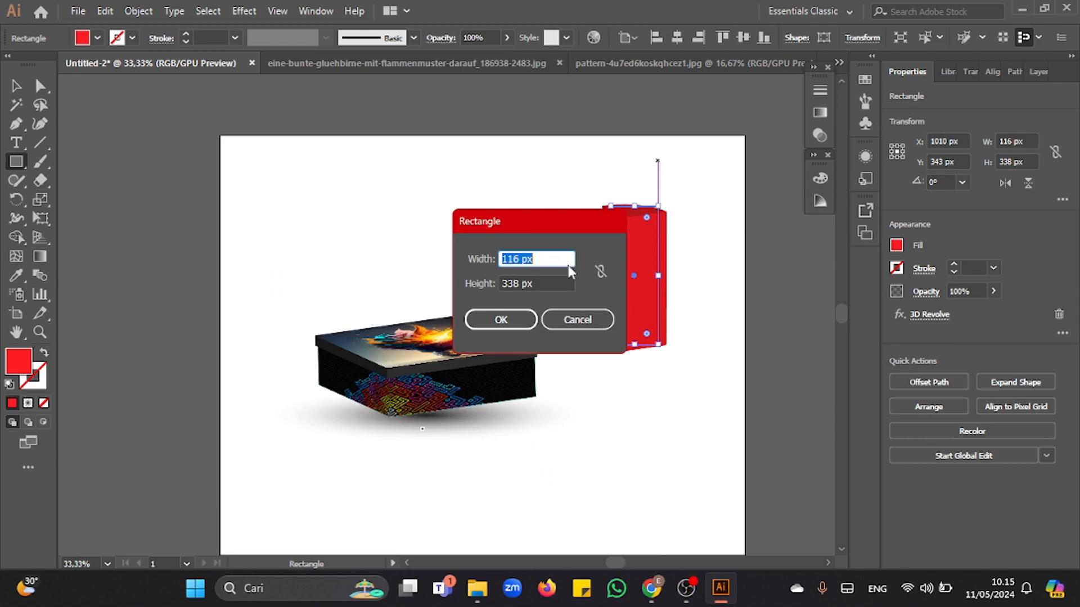
pyautogui.click(588, 319)
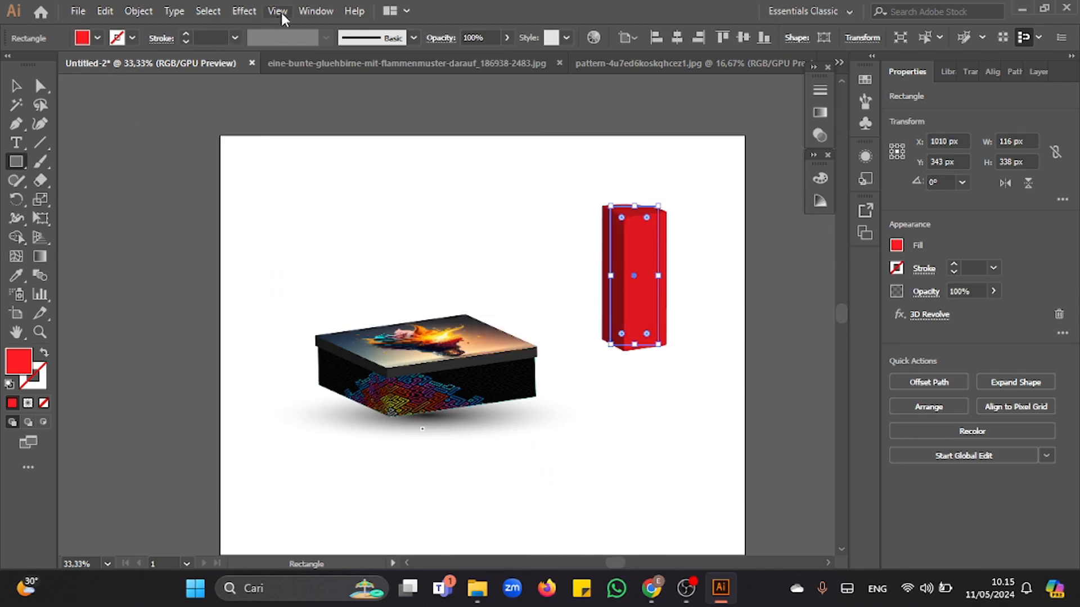
# - Reopen the red shape's 3D Revolve effect, make it a full cylinder again, and select surface 3 of 3 for mapping art
pyautogui.click(15, 86)
pyautogui.click(362, 159)
pyautogui.click(652, 230)
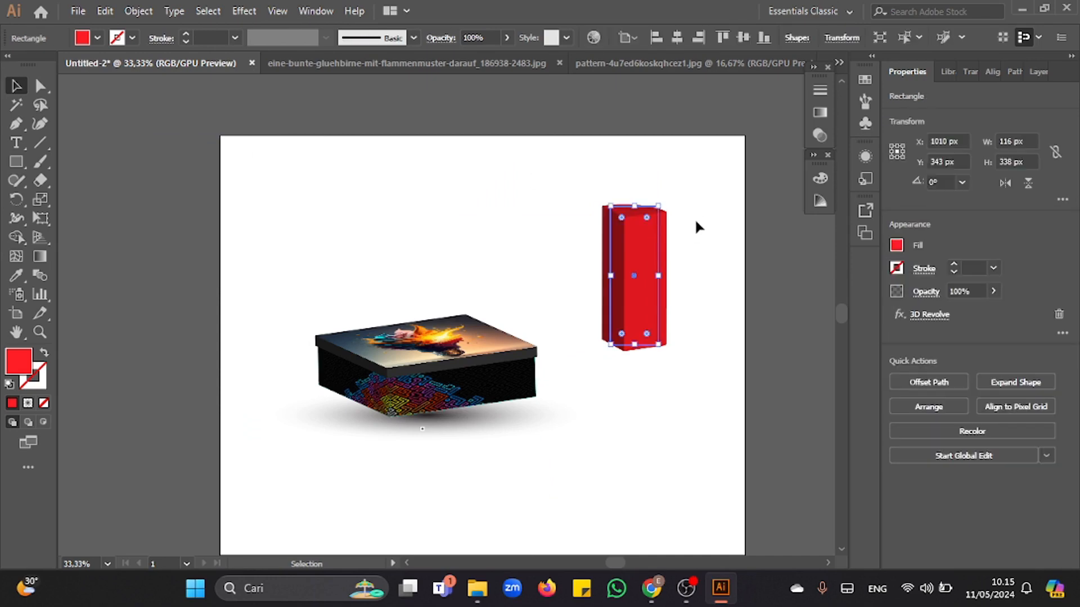
pyautogui.click(924, 315)
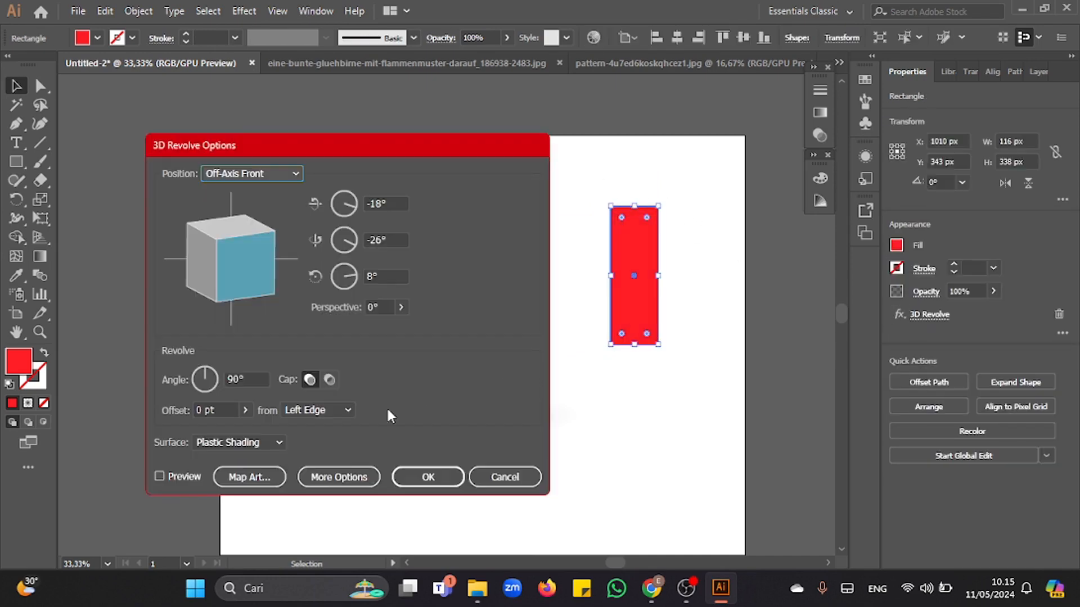
pyautogui.click(159, 476)
pyautogui.click(237, 477)
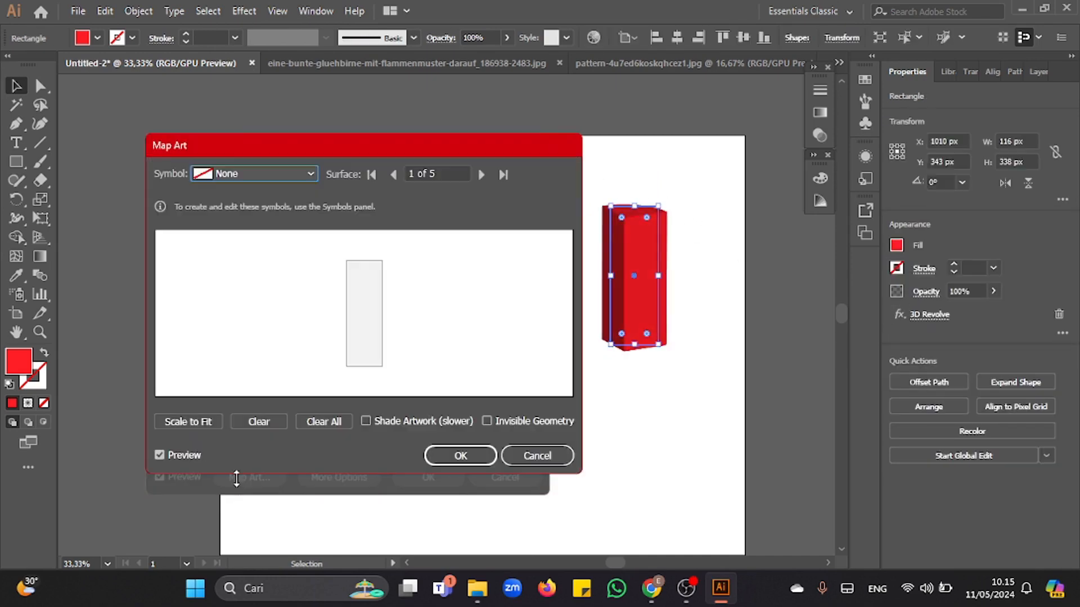
pyautogui.click(481, 174)
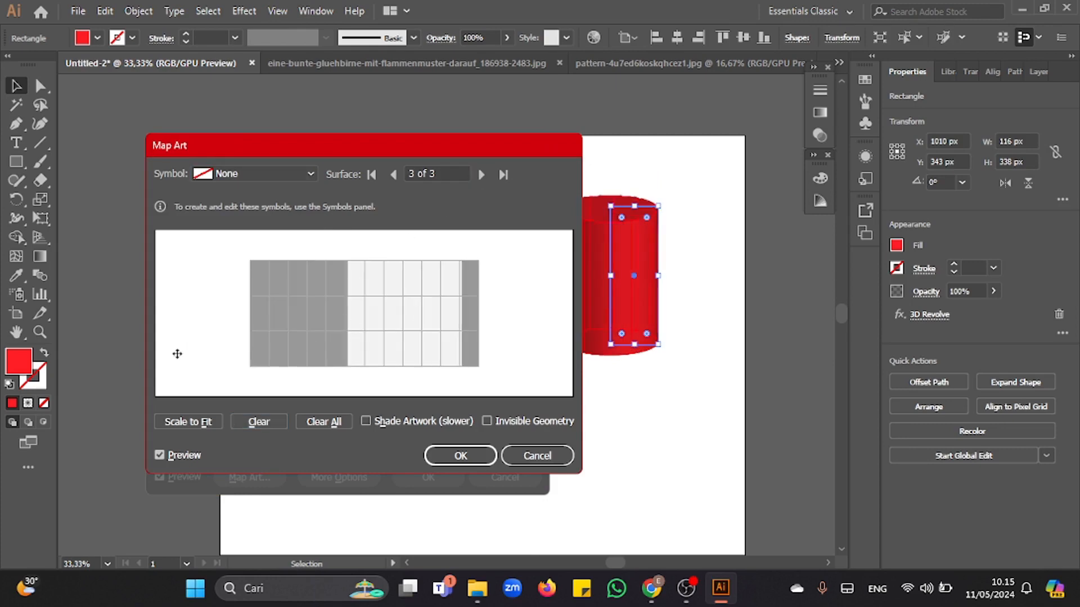
# - Map the Desain Tutup symbol onto the cylinder's side and shrink it to fit the height of that surface
pyautogui.click(283, 176)
pyautogui.click(245, 470)
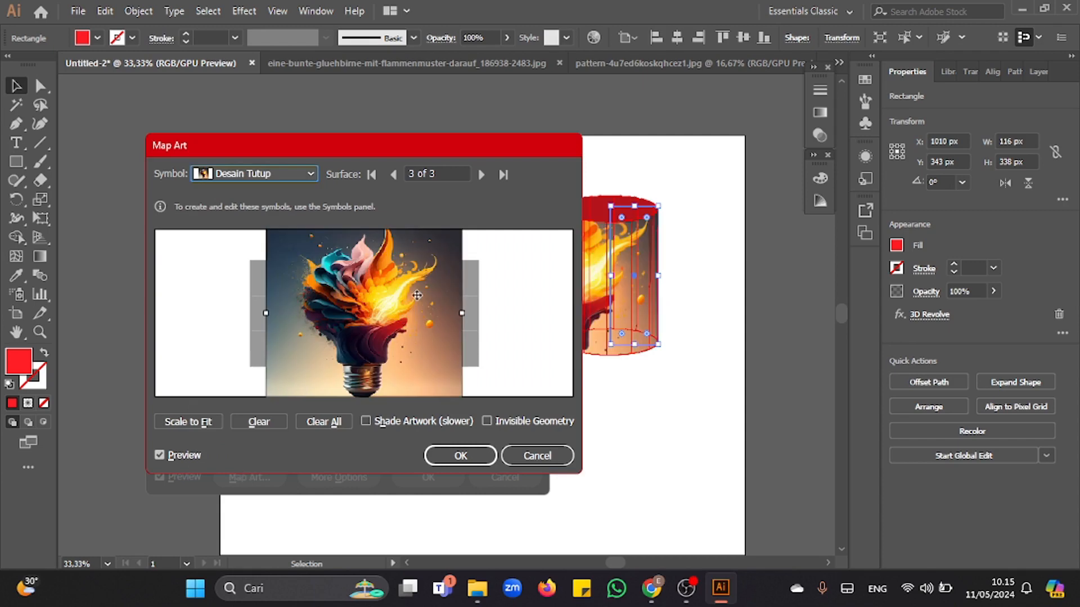
pyautogui.moveTo(393, 282); pyautogui.dragTo(397, 342)
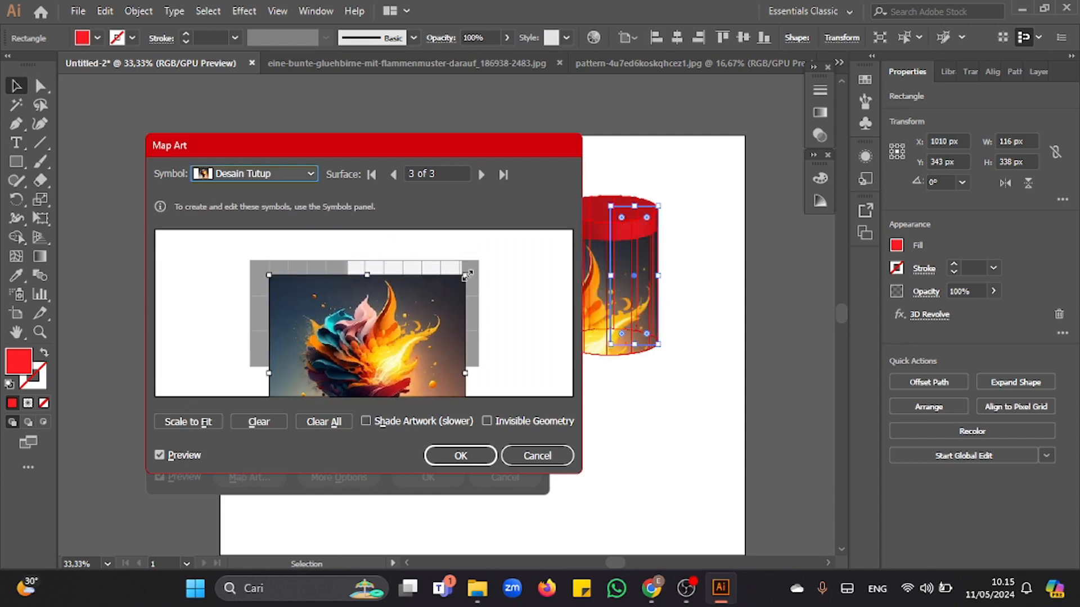
pyautogui.moveTo(466, 276); pyautogui.dragTo(438, 272)
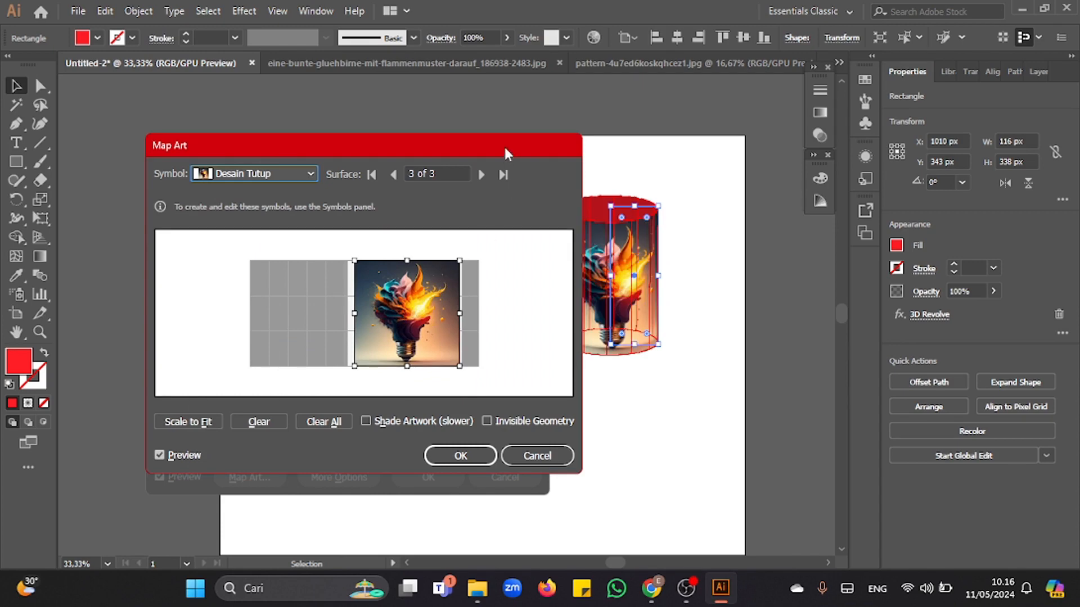
# - Nudge the mapped artwork within the cylinder's visible side, apply the mapped 3D Revolve effect, and deselect the cylinder
pyautogui.moveTo(508, 154); pyautogui.dragTo(405, 148)
pyautogui.moveTo(335, 296); pyautogui.dragTo(303, 322)
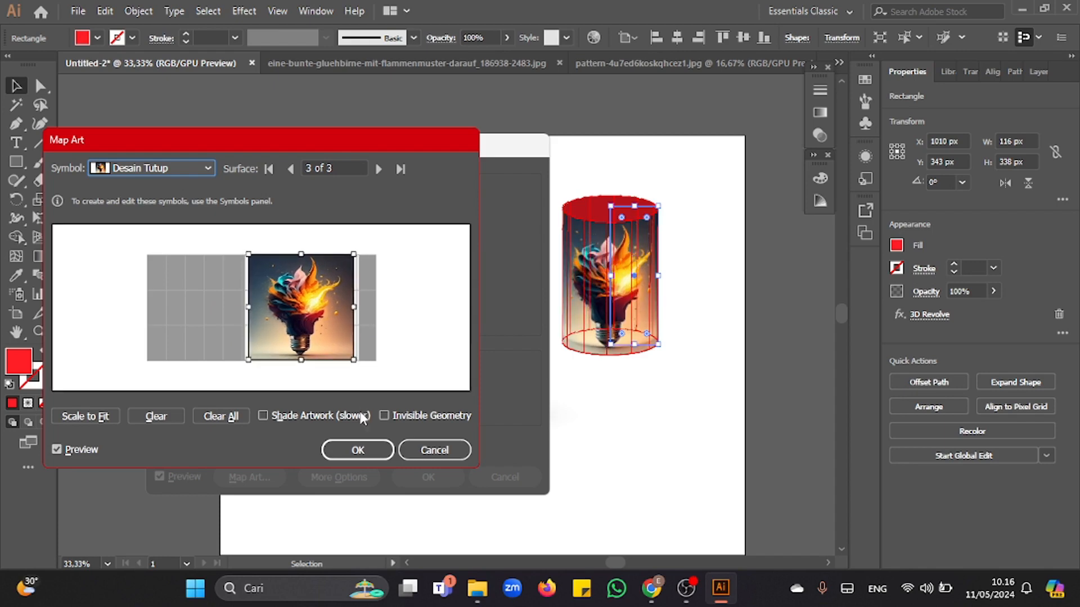
pyautogui.click(354, 450)
pyautogui.press('Return')
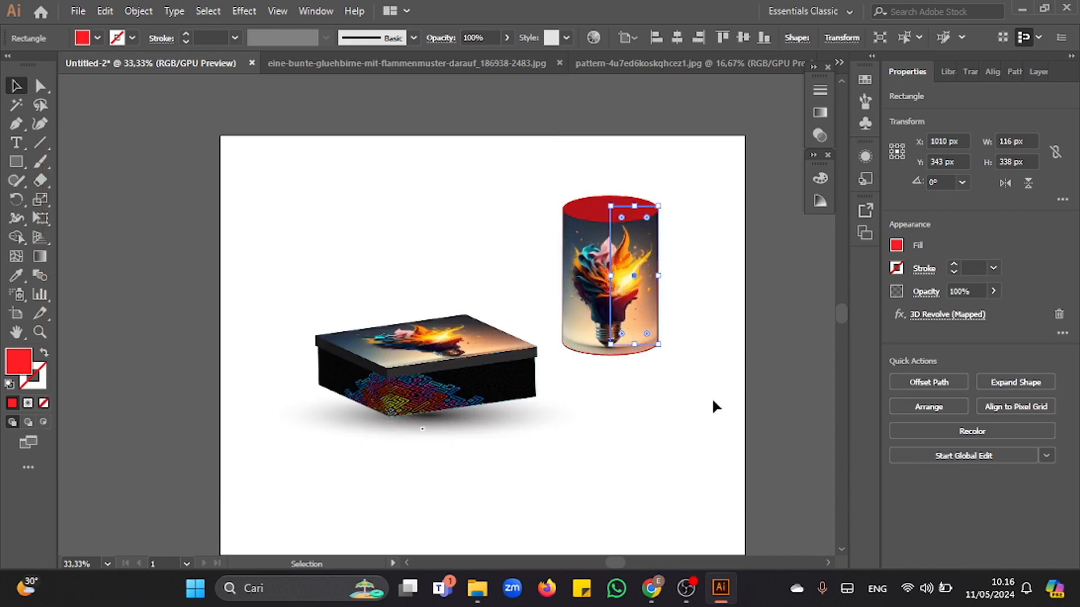
pyautogui.click(713, 400)
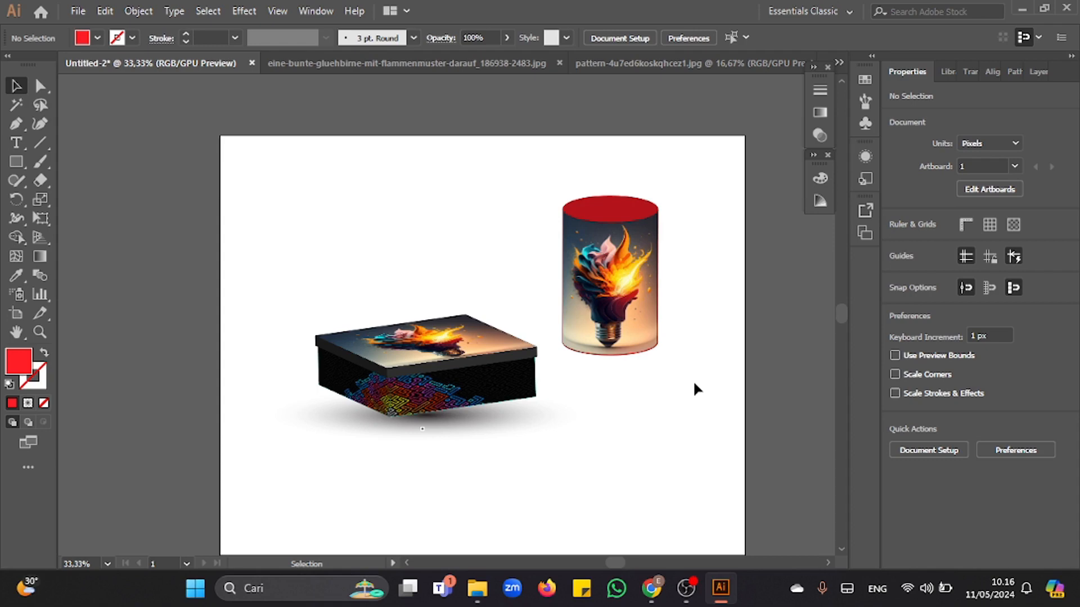
pyautogui.scroll(-2, 694, 384)
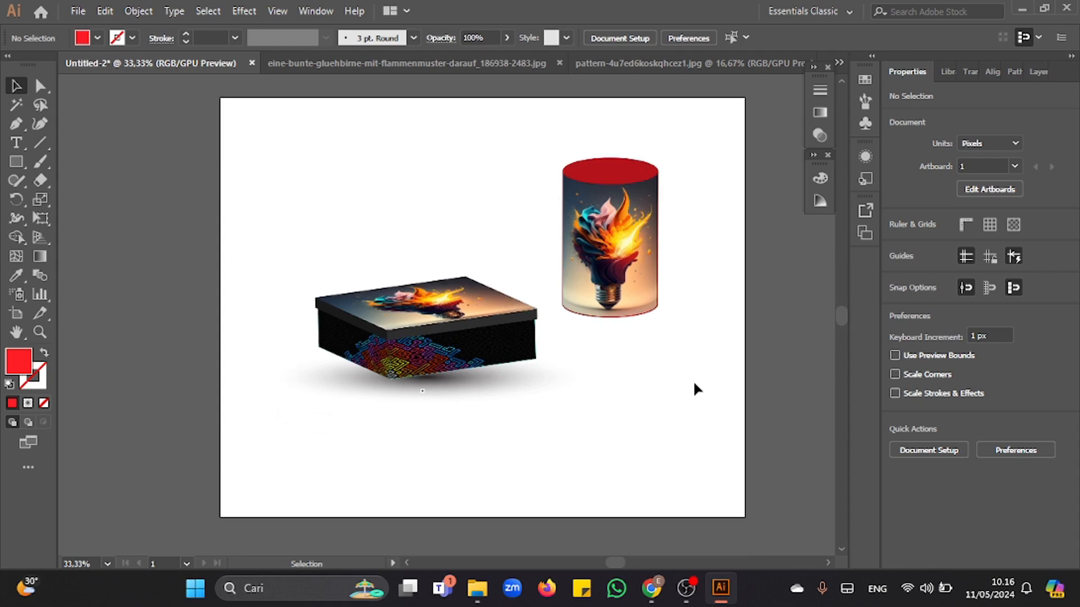